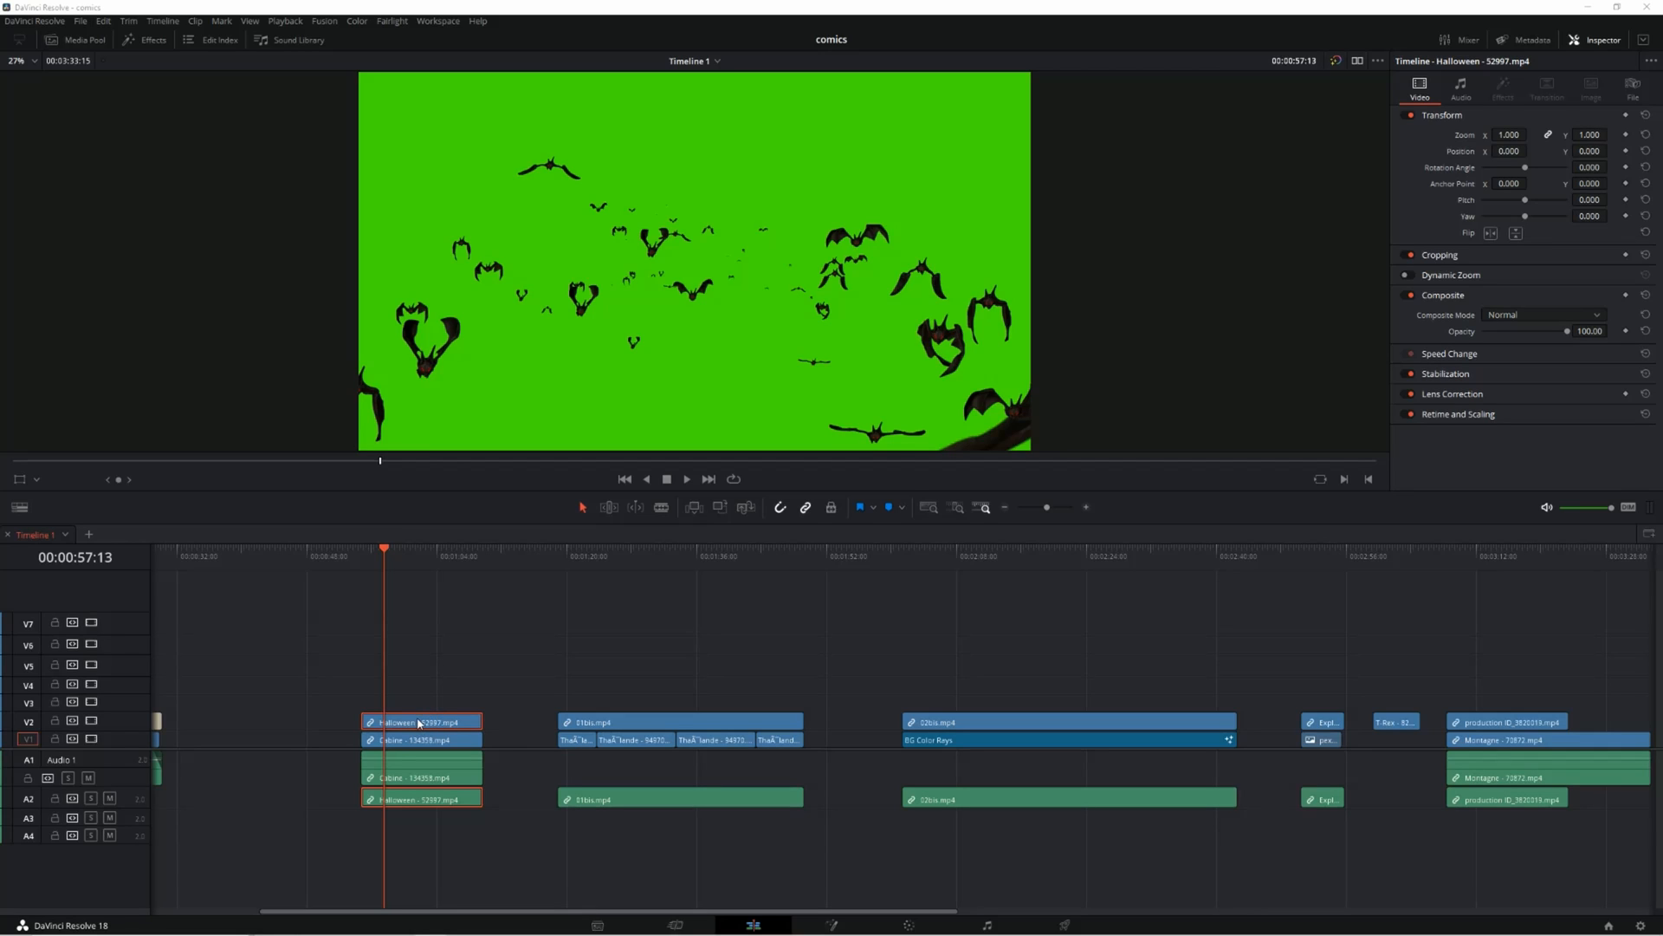
Step: Apply the Open FX 3D Keyer from Resolve FX Key to the Halloween - 52997.mp4 bat clip on track V2
mouse_move(411, 751)
mouse_down()
mouse_move(340, 751)
mouse_move(393, 737)
mouse_up()
click(338, 554)
click(413, 554)
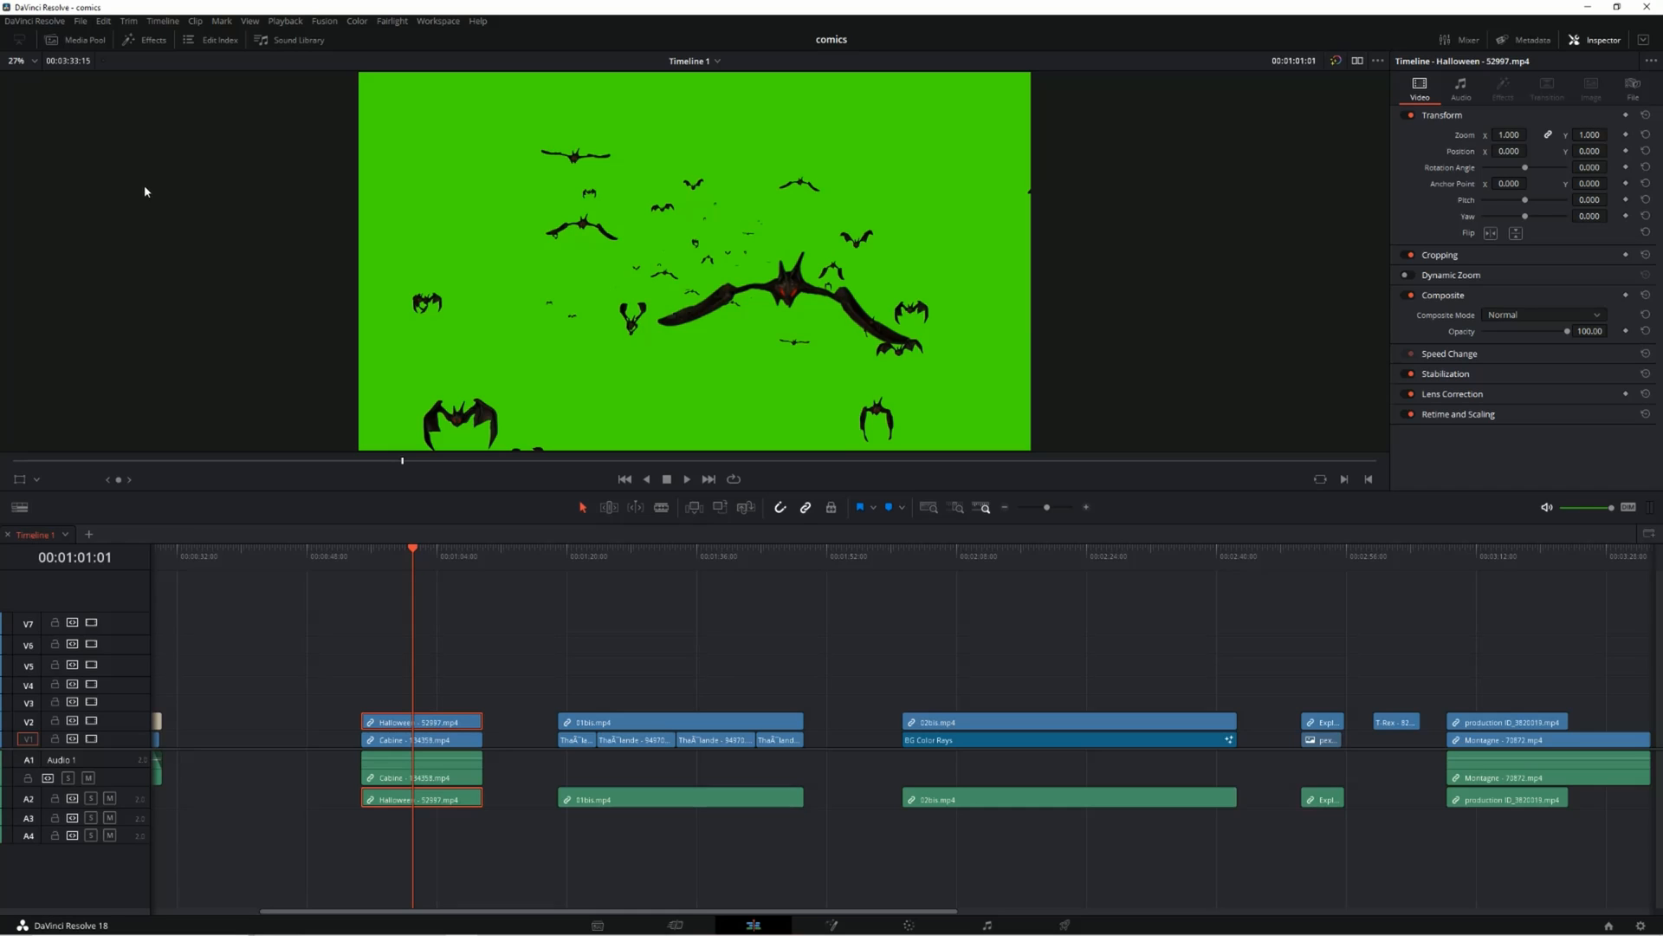
click(147, 41)
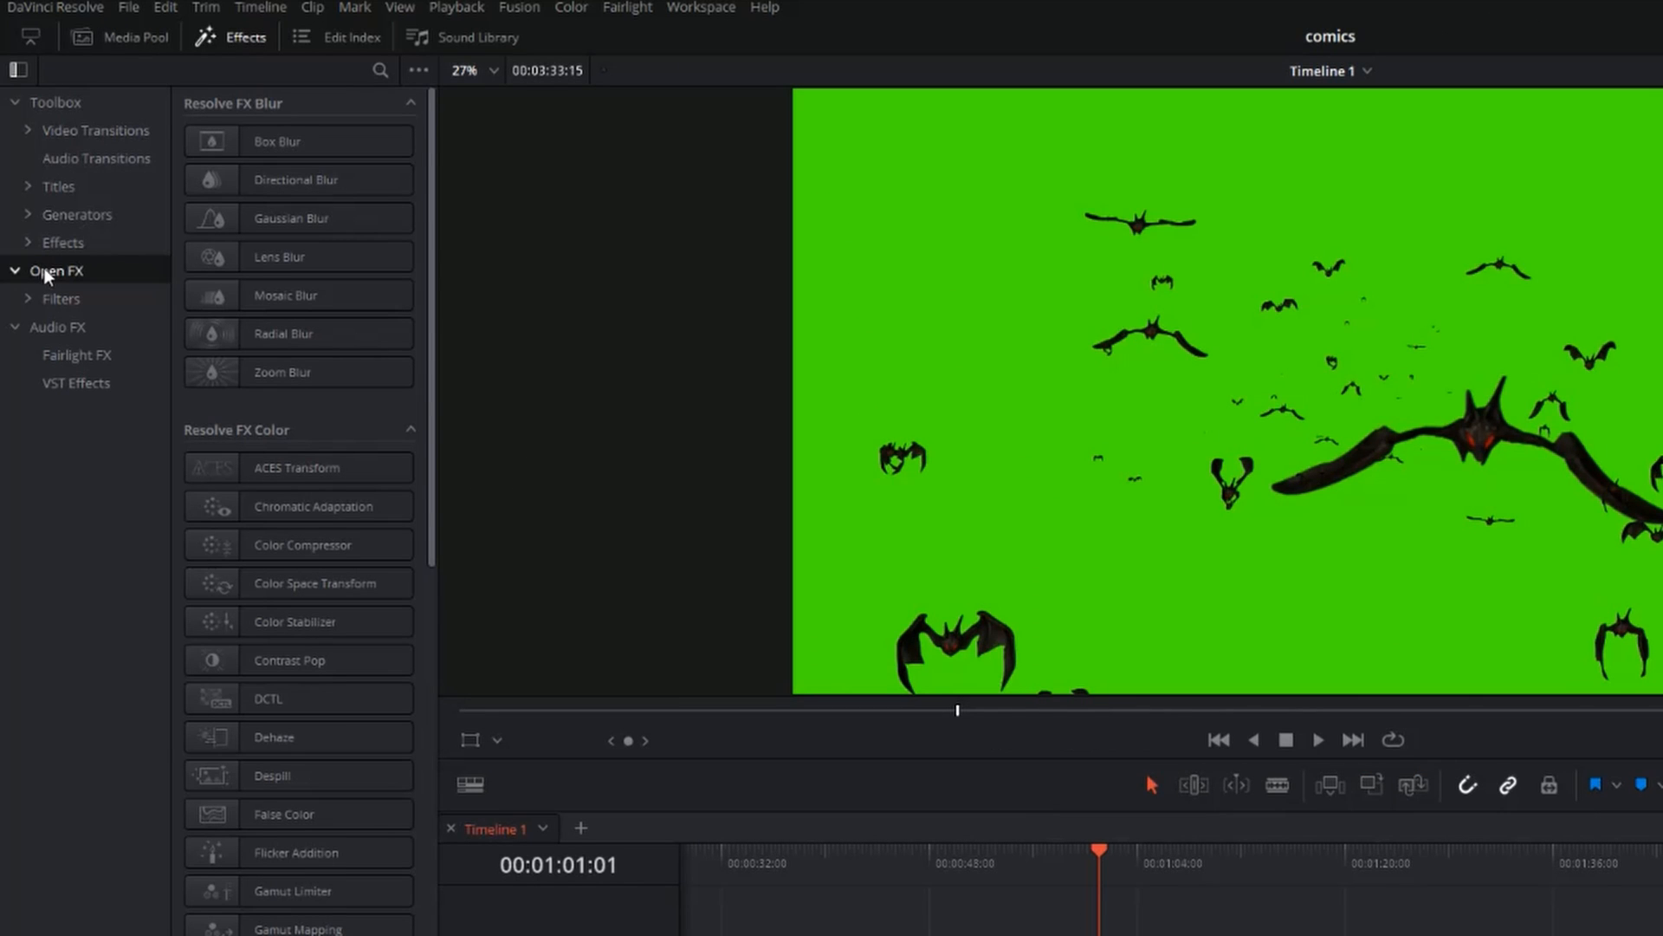
click(51, 246)
click(48, 270)
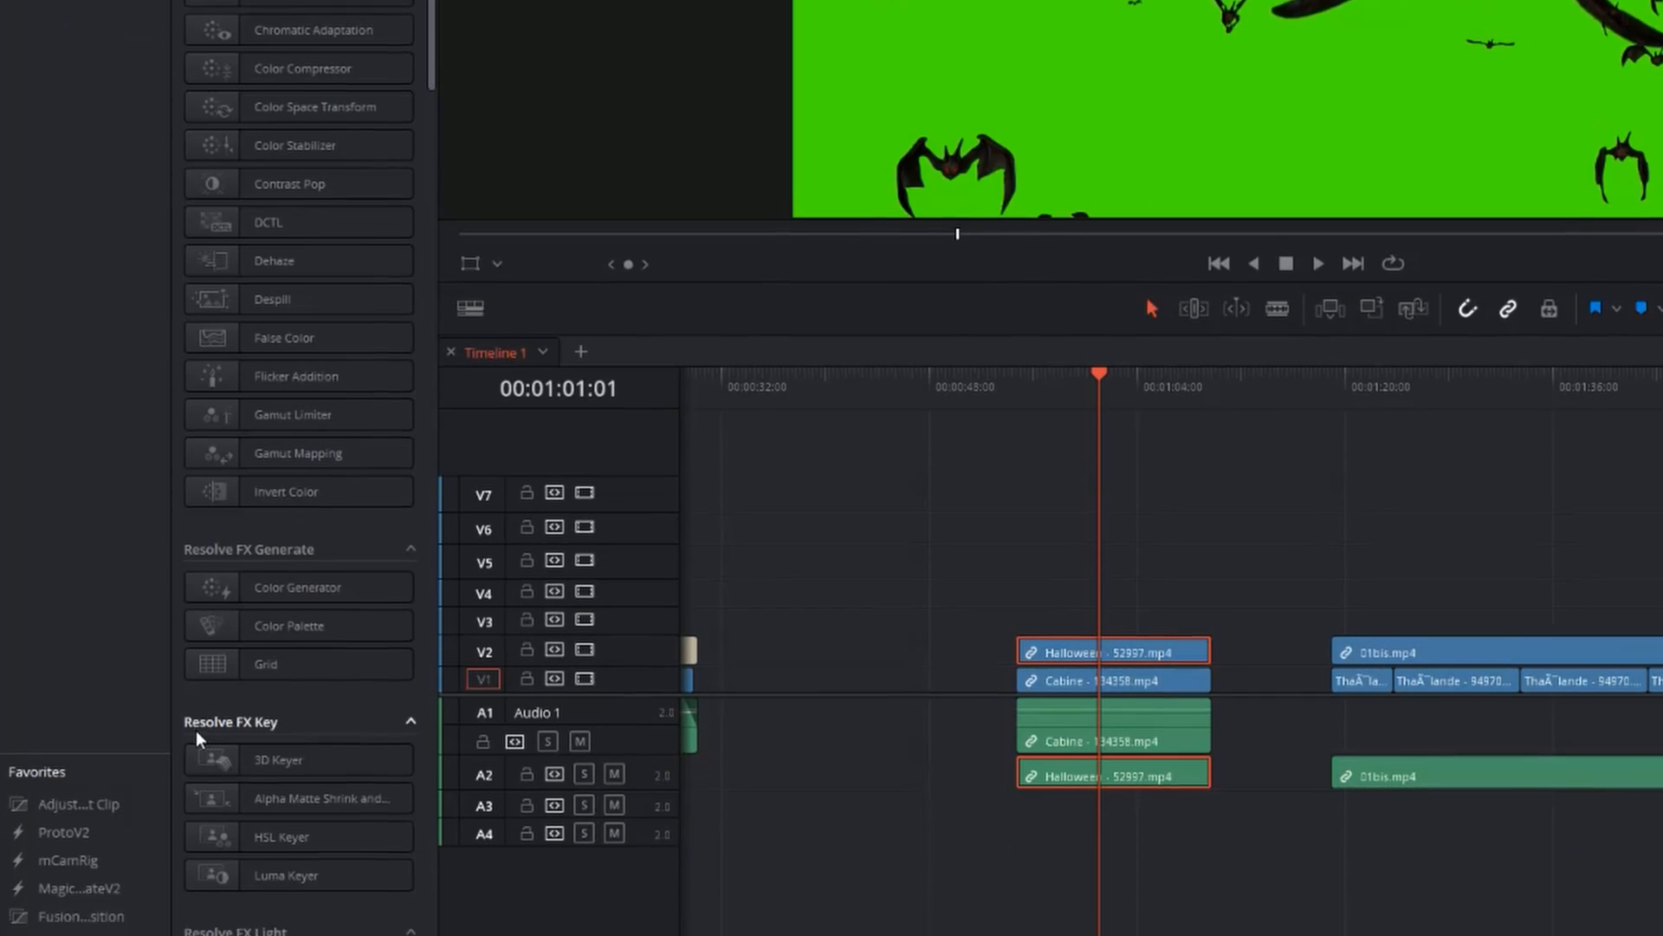
click(294, 743)
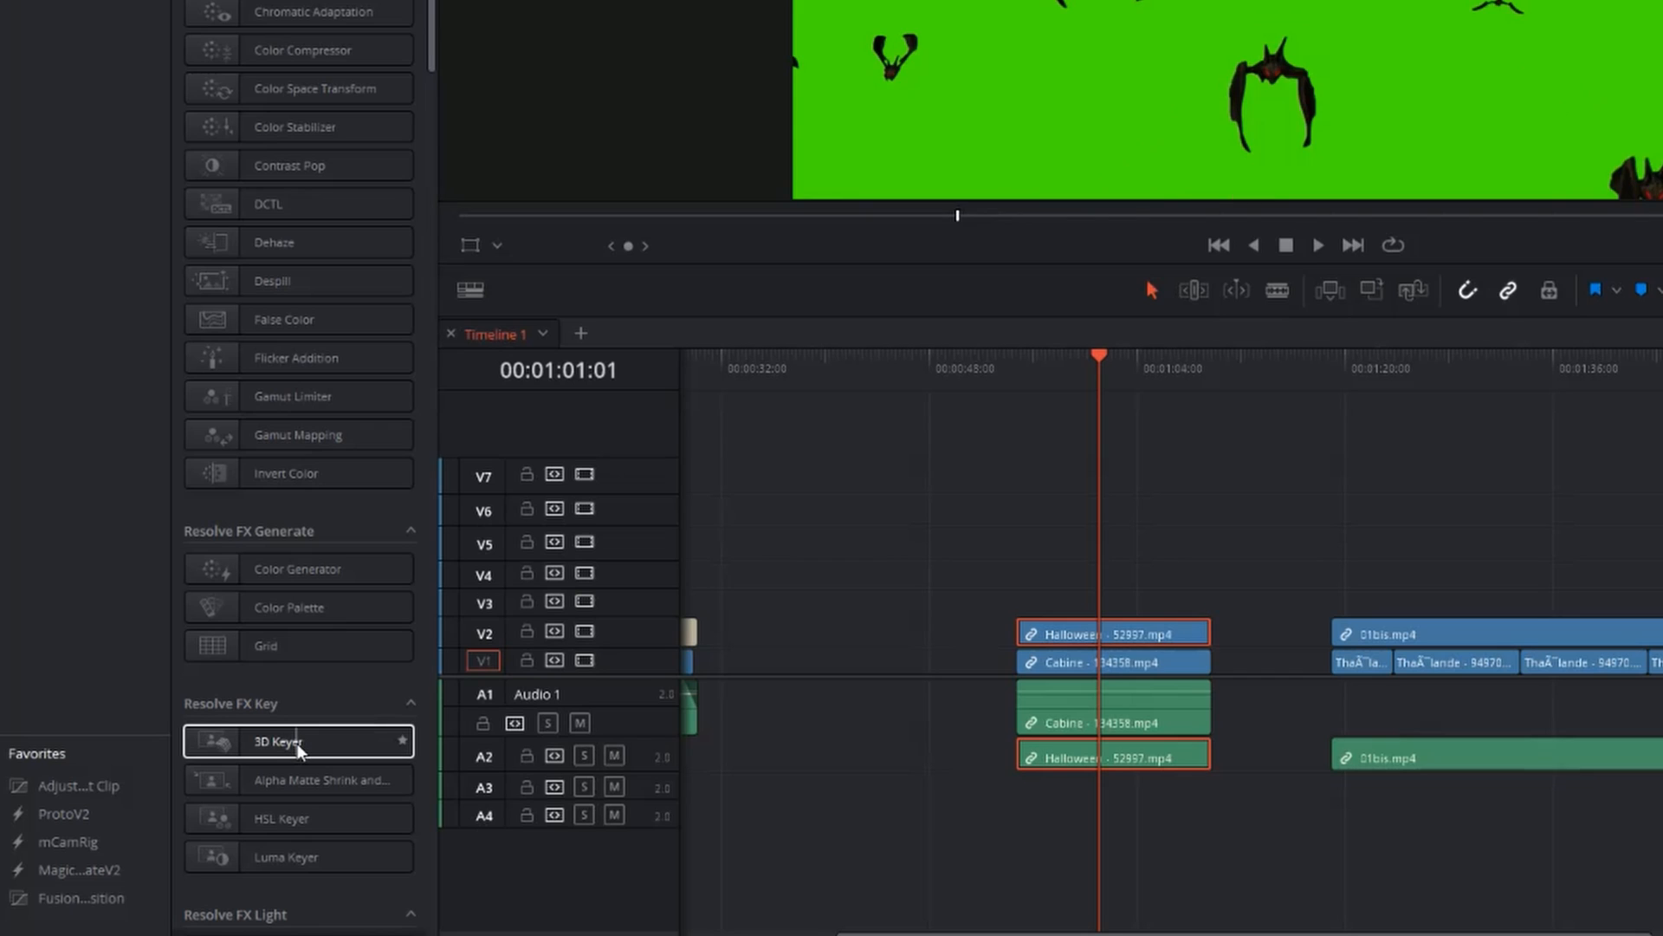
drag(299, 747, 1106, 630)
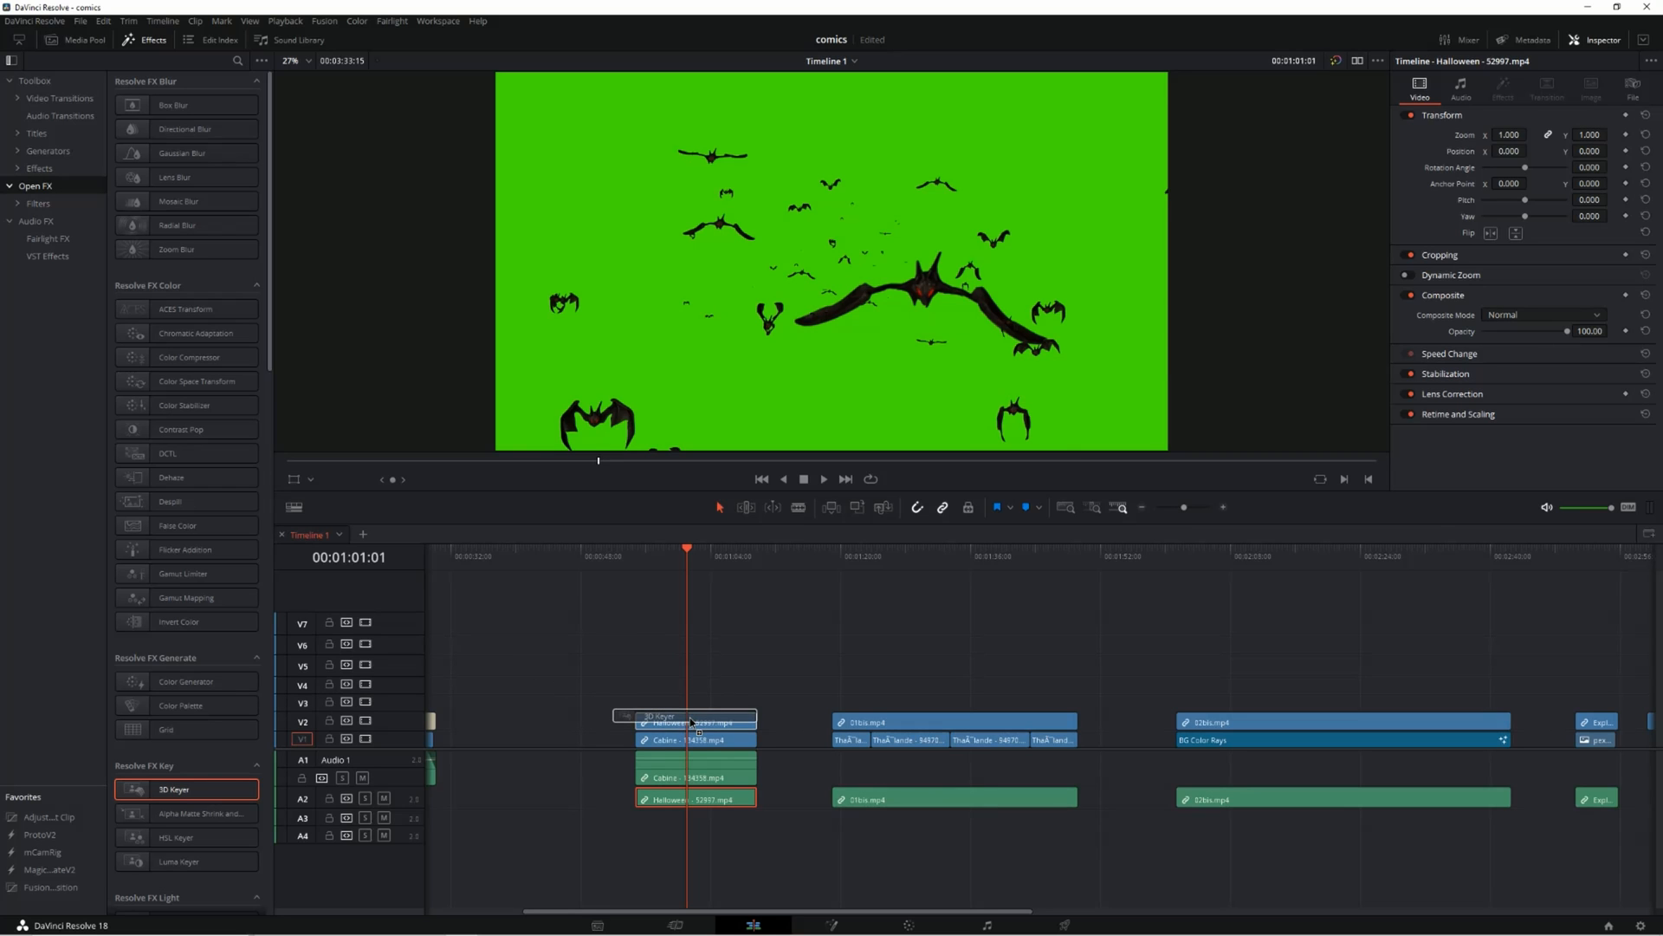
drag(691, 721, 692, 721)
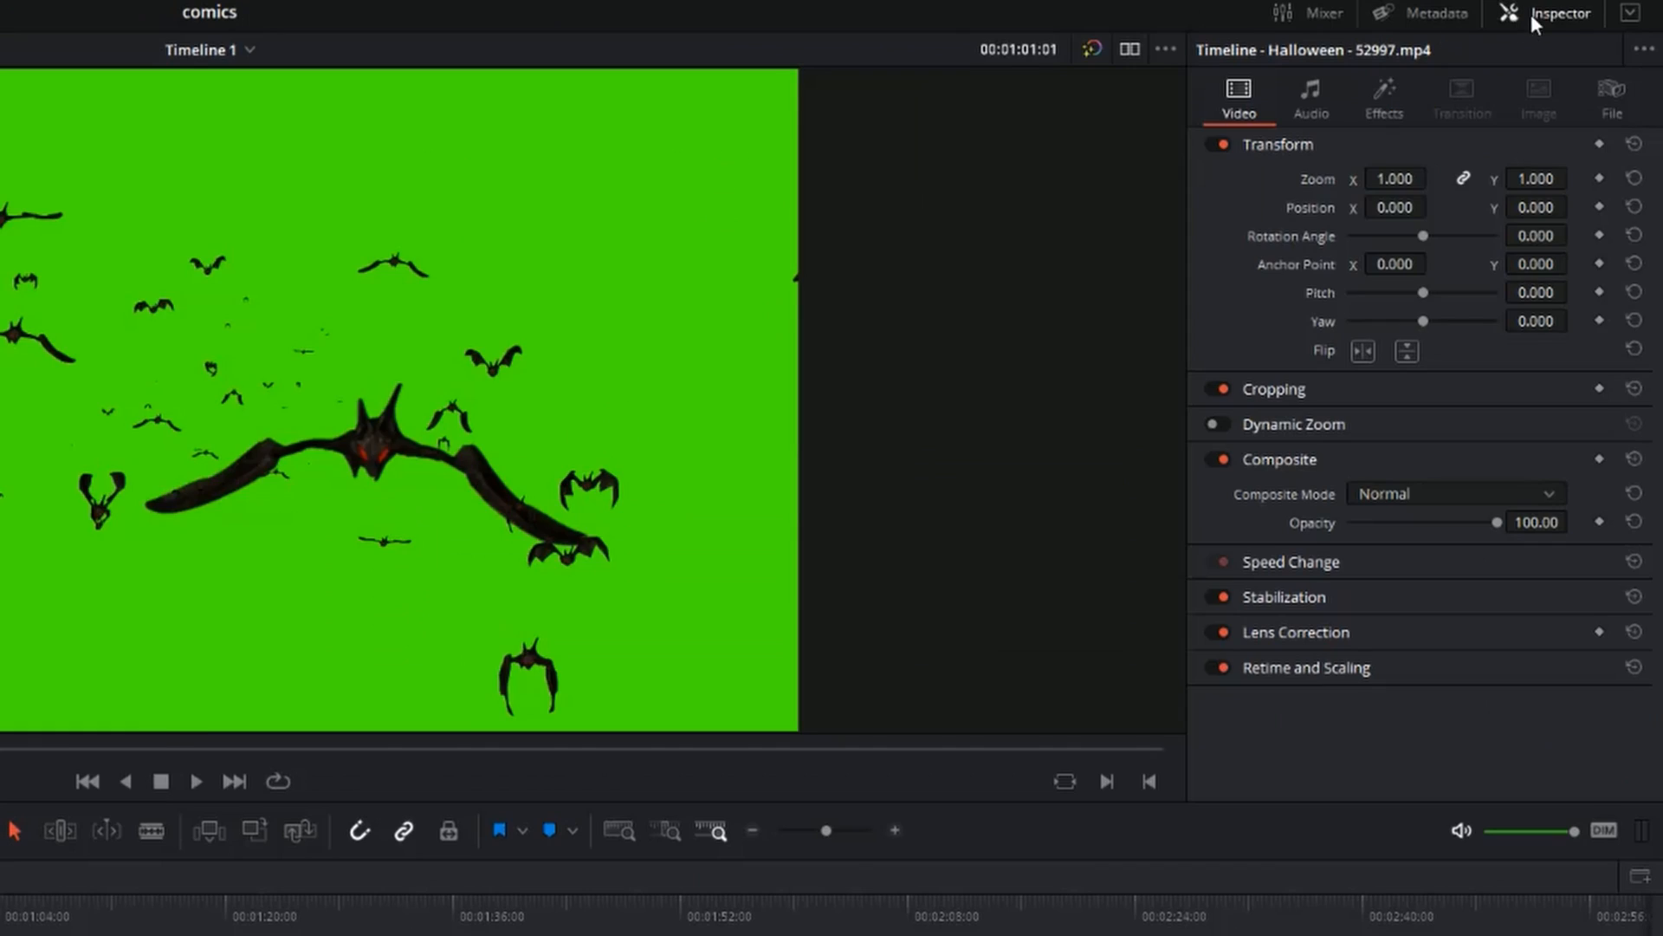
Step: Open the clip's 3D Keyer settings, activate the colour picker and set the viewer overlay to Open FX Overlay
click(1591, 41)
click(1596, 40)
click(1386, 96)
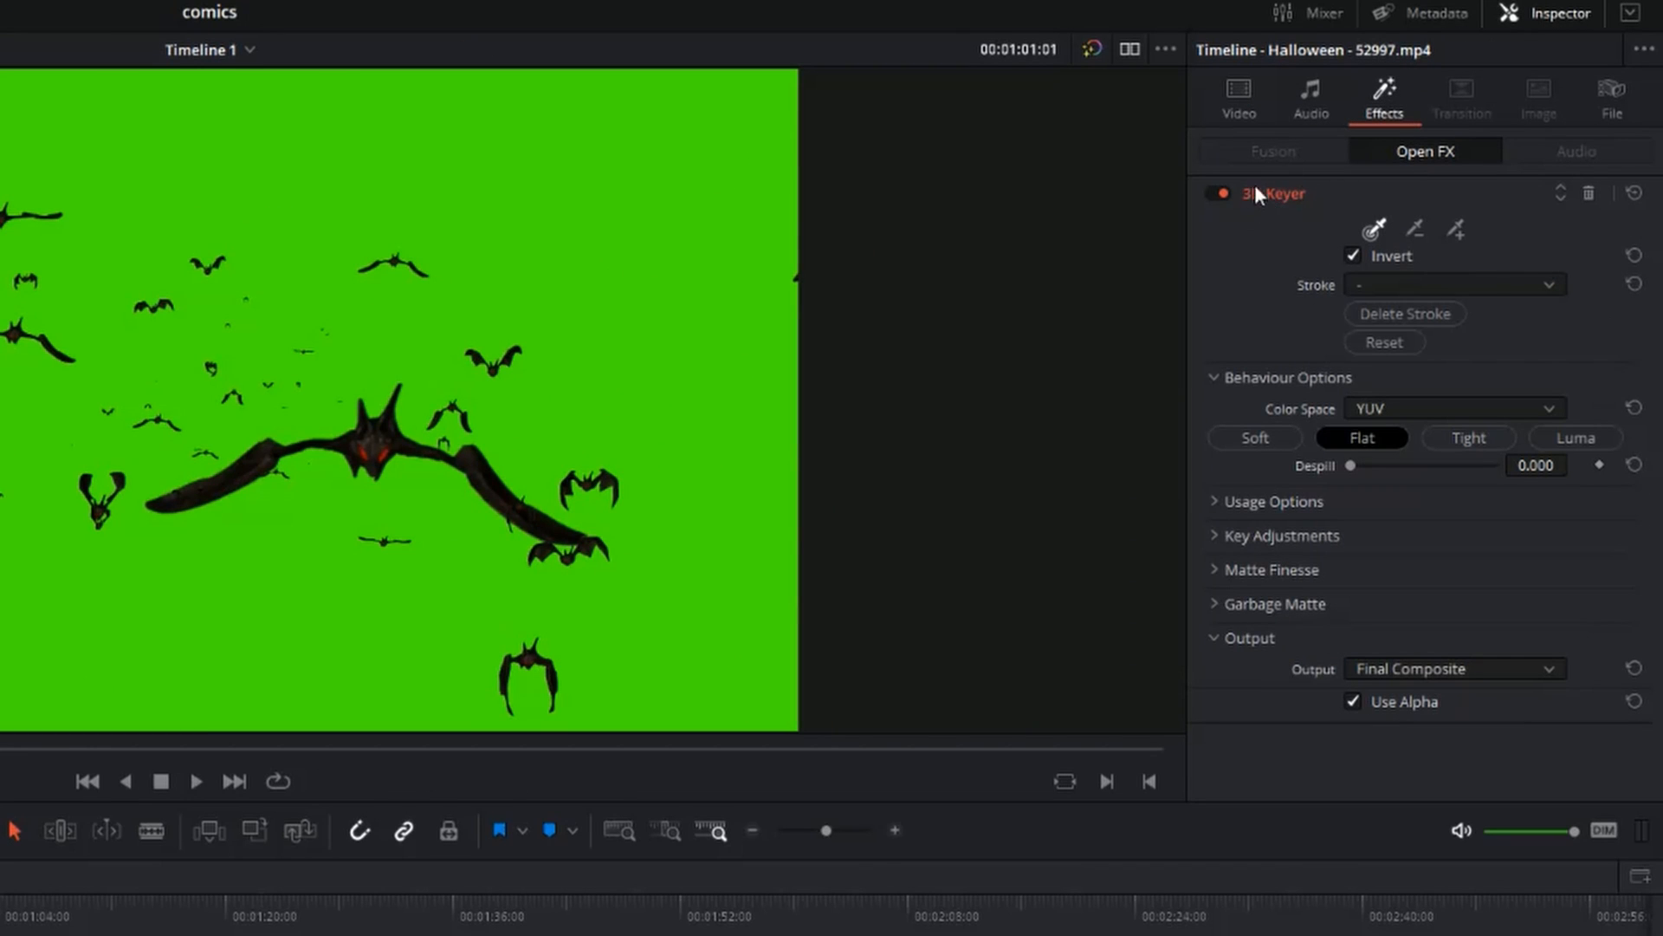
click(1376, 219)
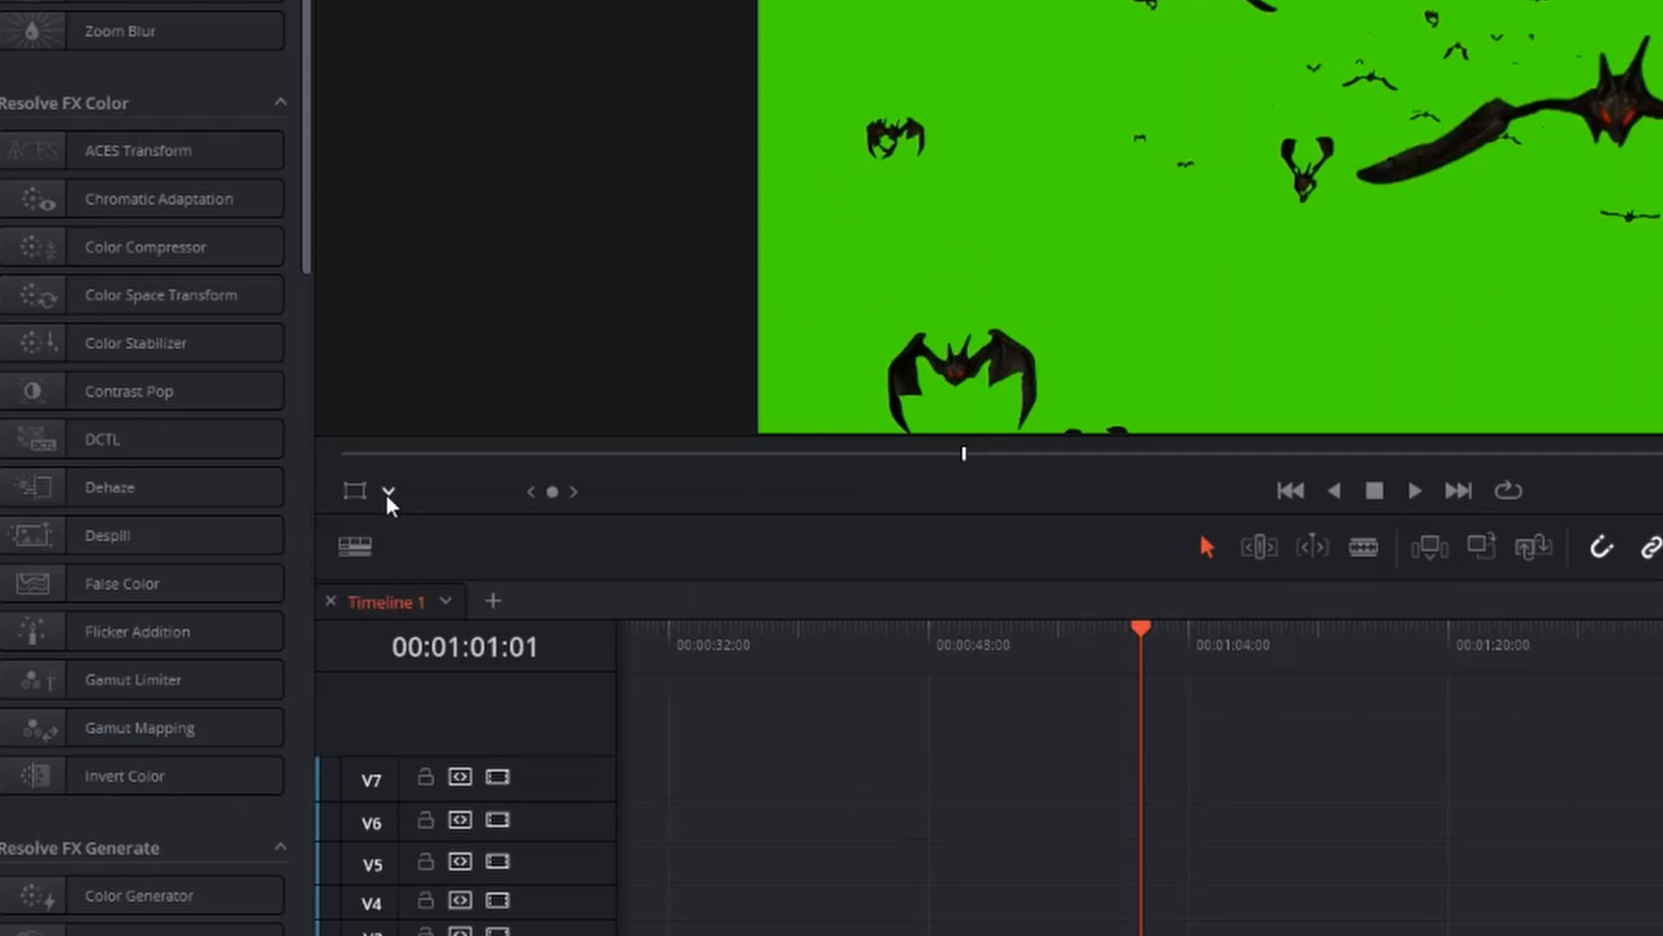
click(311, 479)
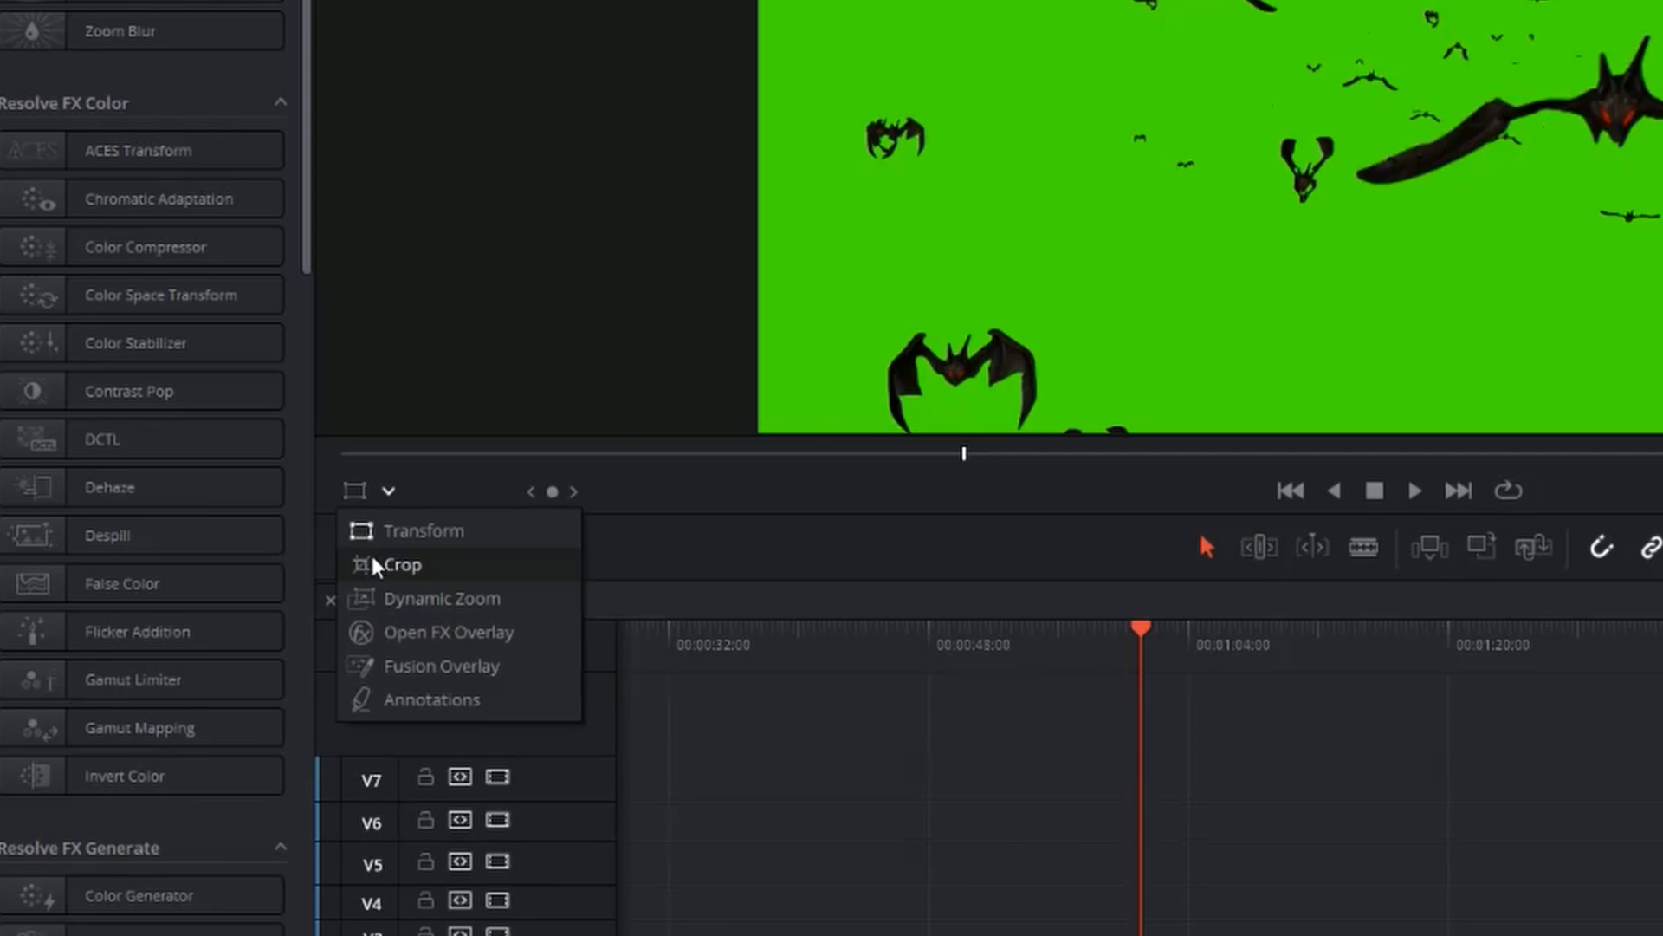
click(412, 628)
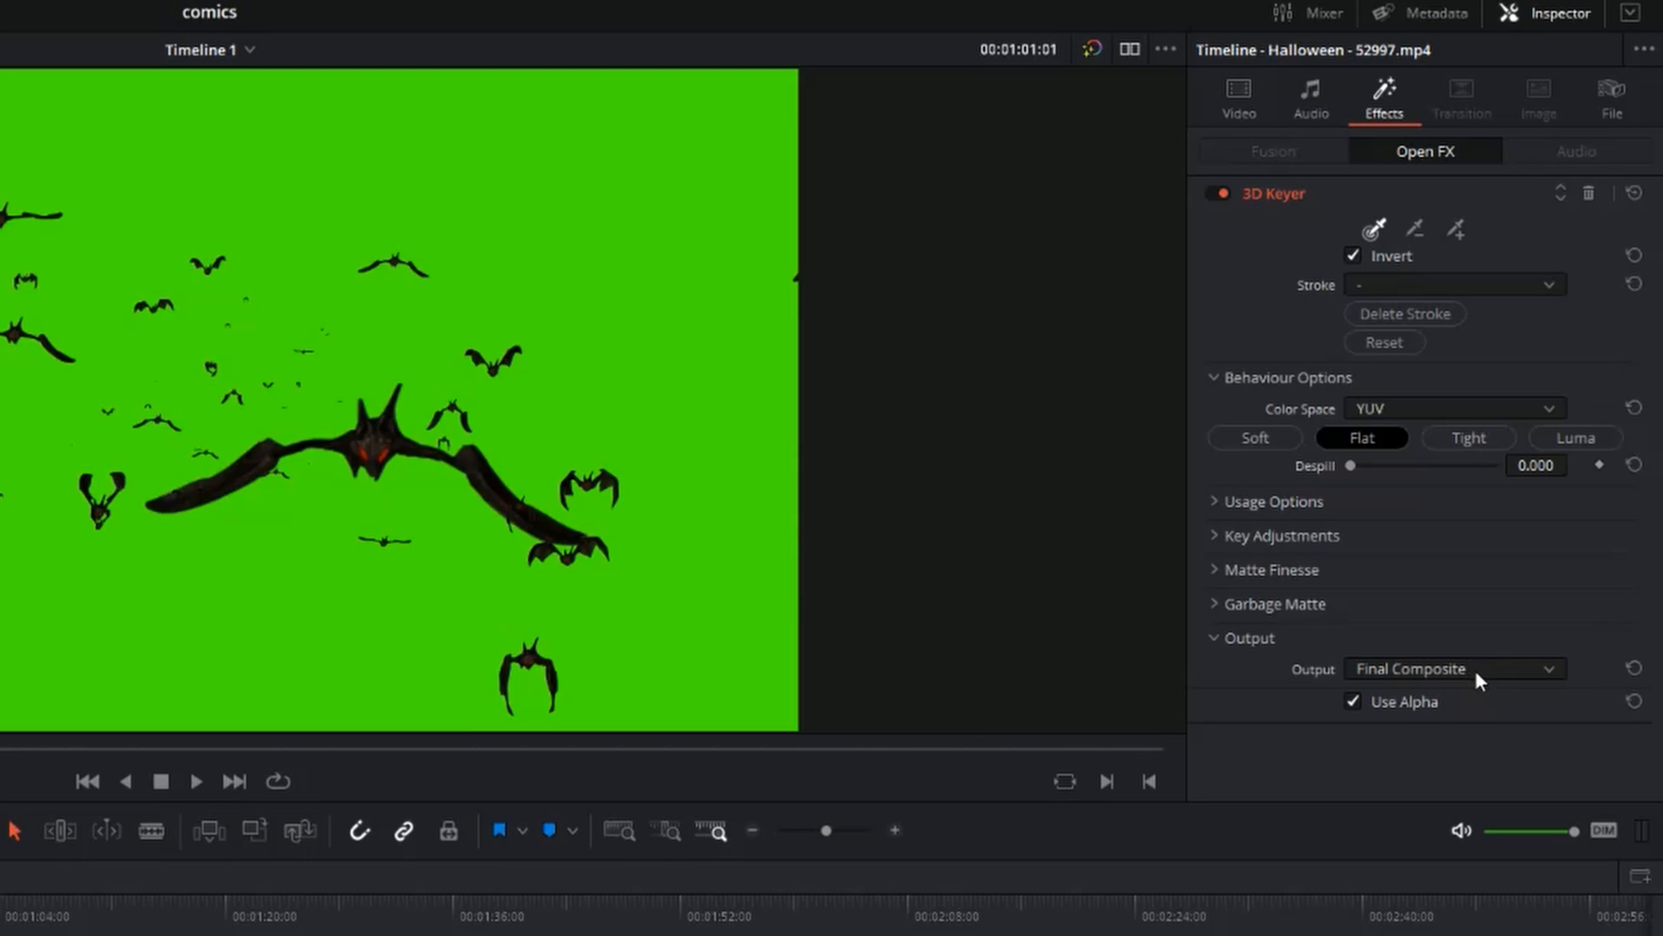
Step: Set the keyer output to Alpha Highlight B/W and sample the green background beside the bats
click(1471, 669)
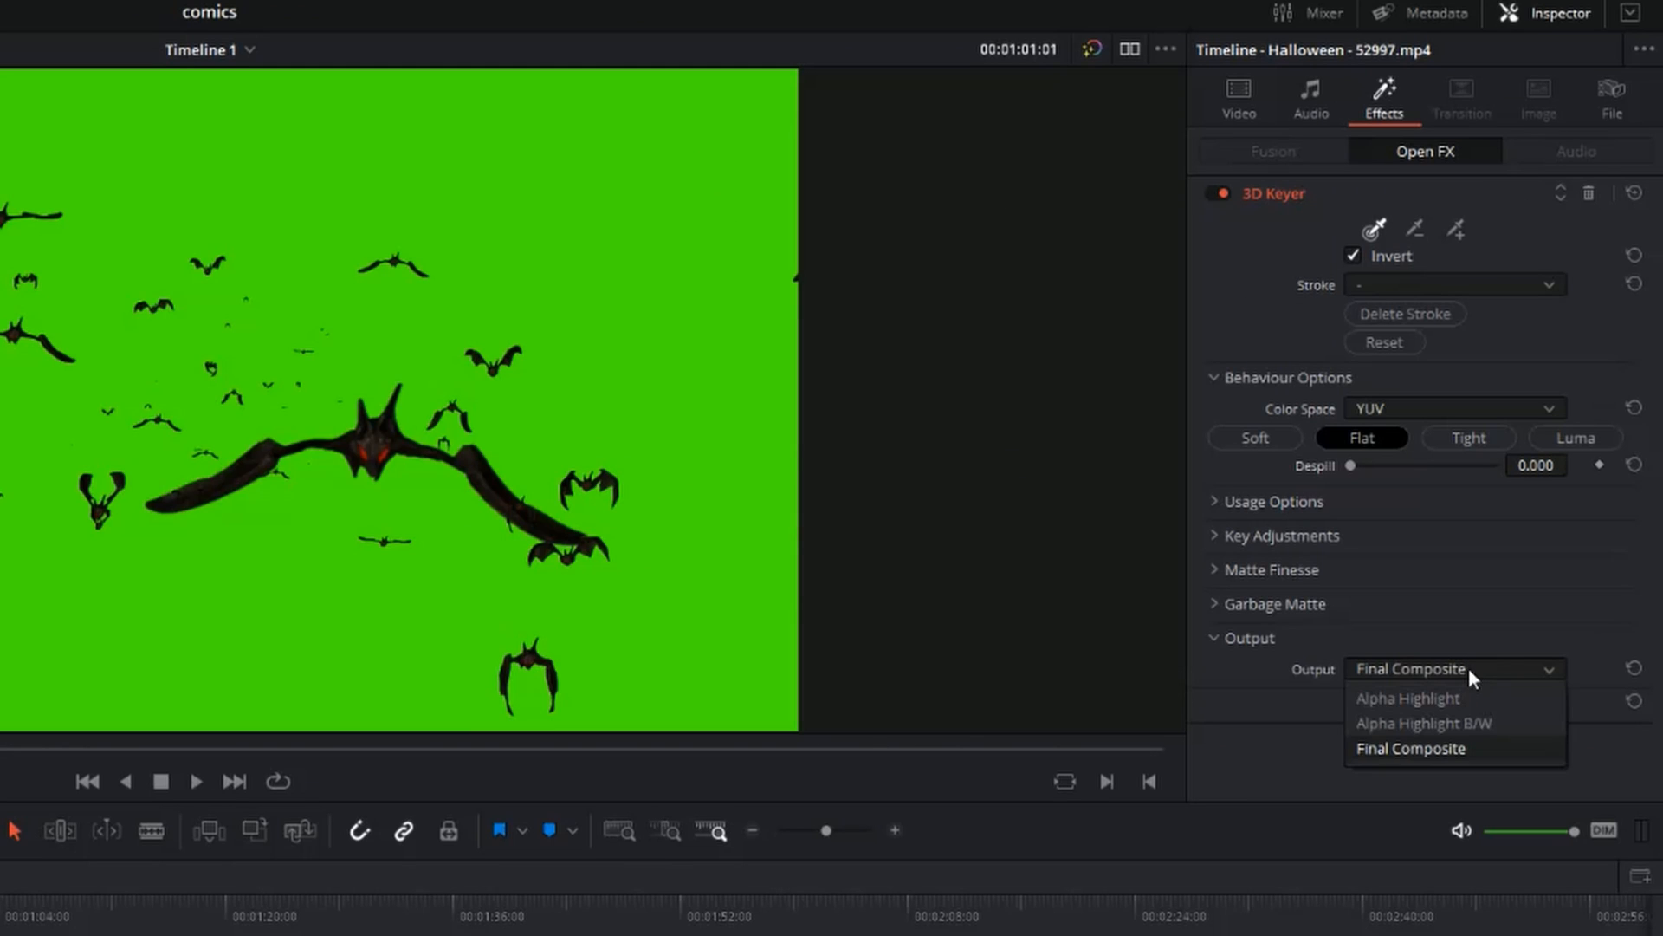
click(1436, 722)
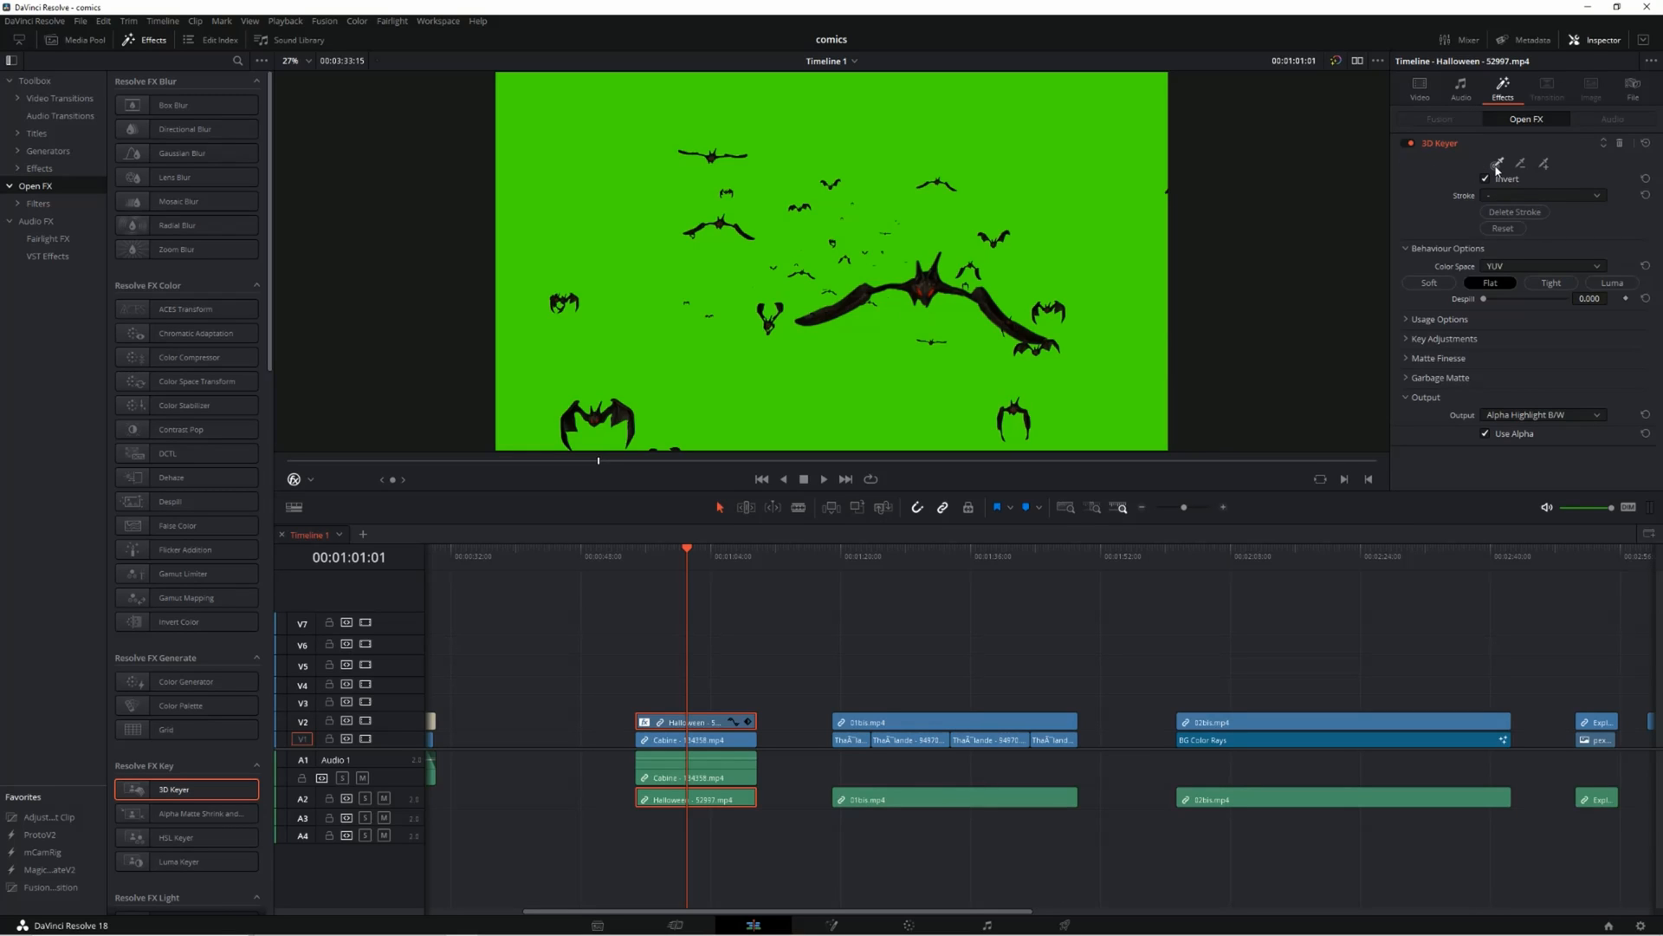
click(1497, 165)
drag(1109, 127, 1125, 234)
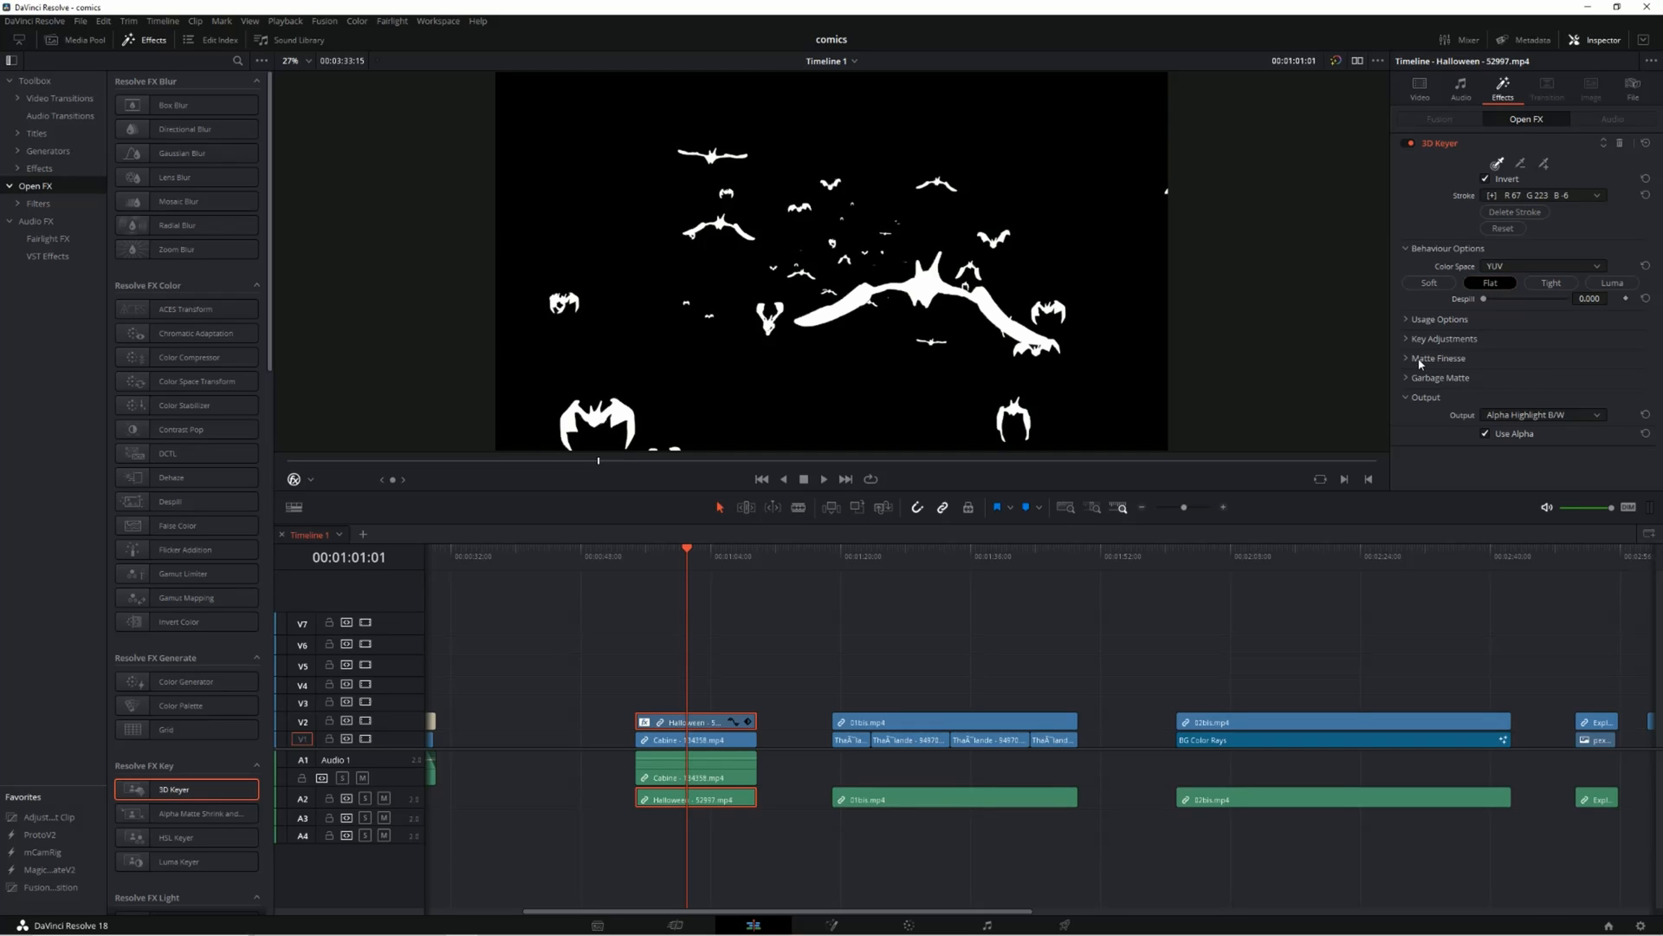
Step: Set the 3D Keyer output to Final Composite and raise Despill to 1.000
click(1569, 420)
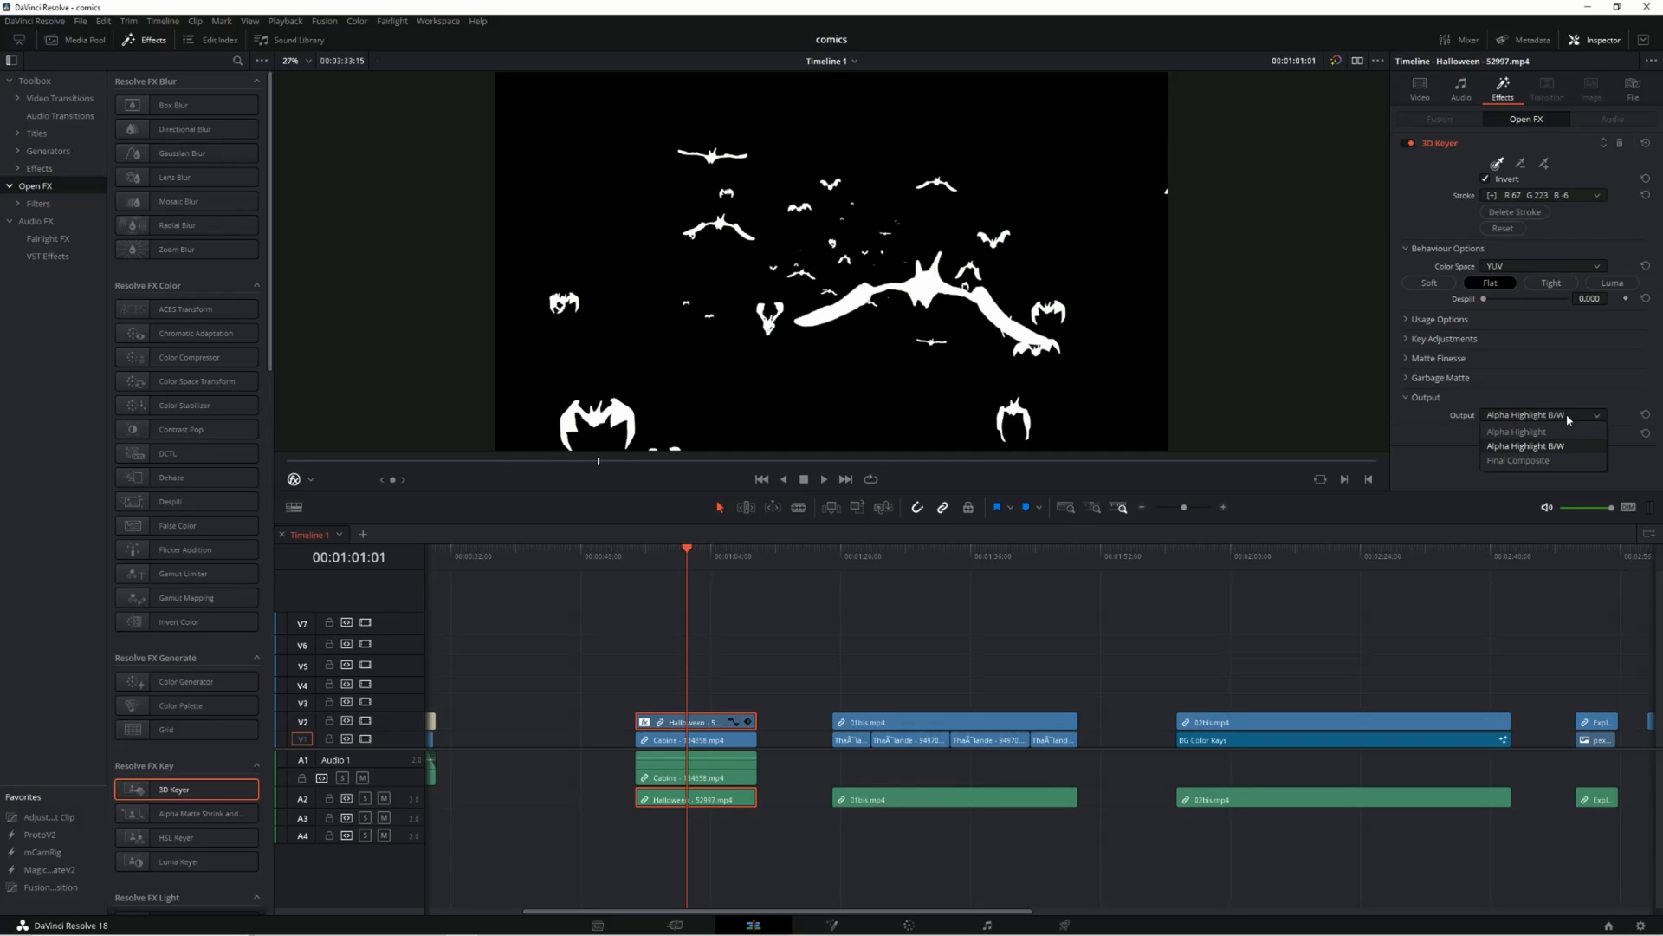
click(1540, 464)
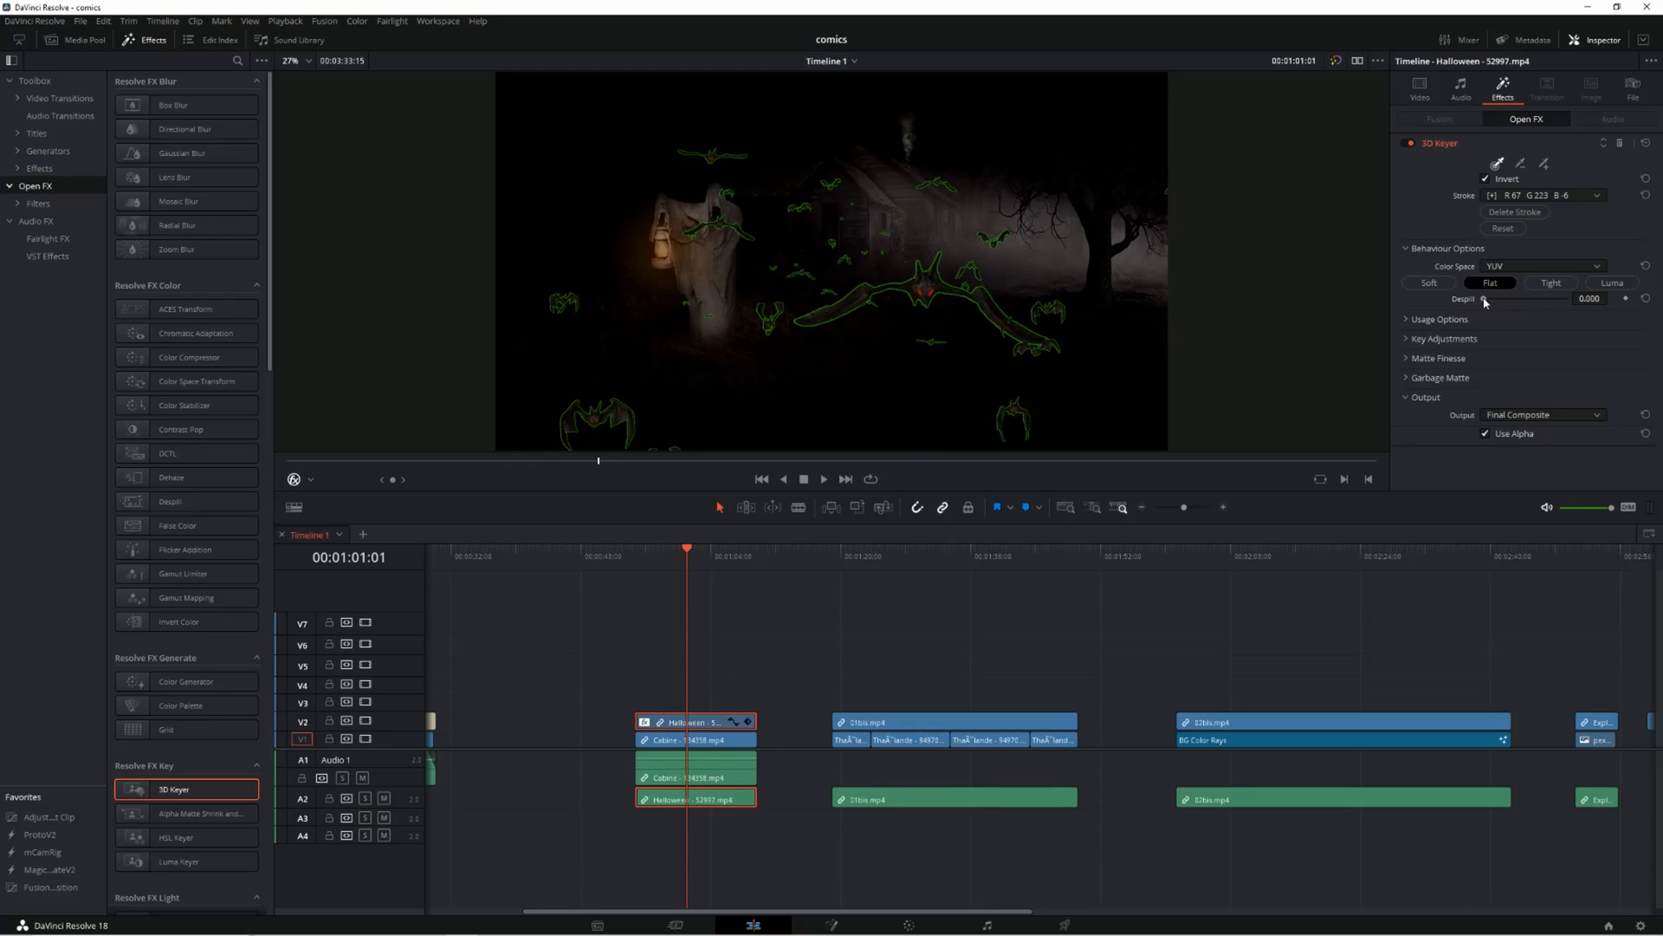
drag(1484, 302, 1617, 305)
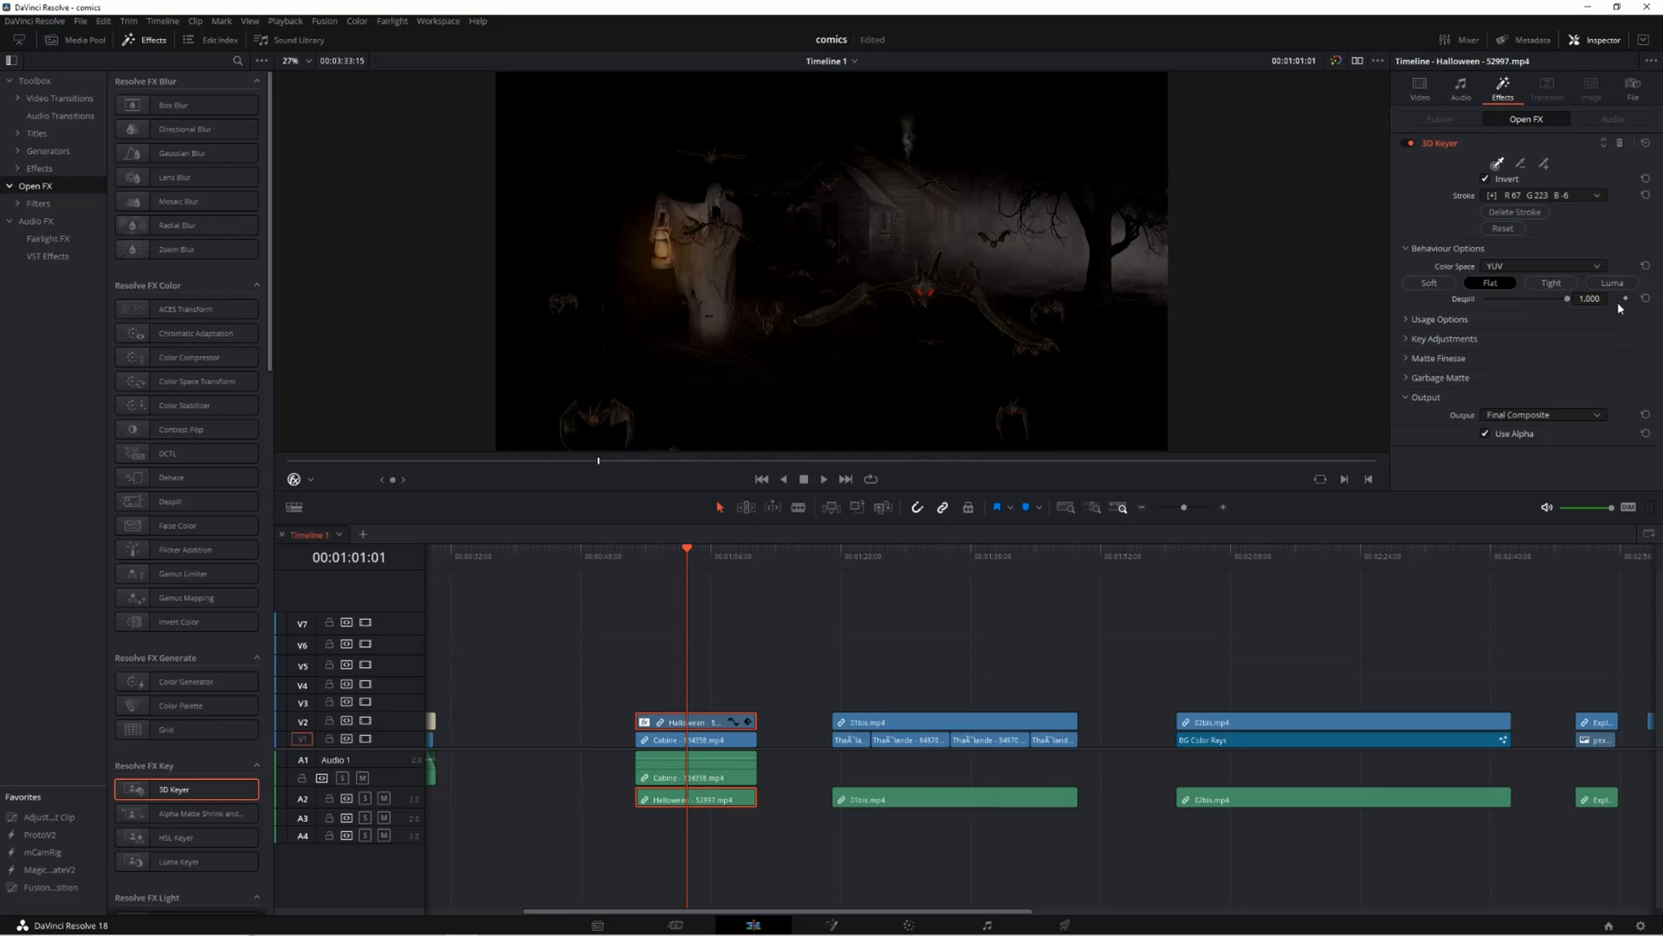
Step: Play the keyed bat clip from its start to check the composite
click(635, 552)
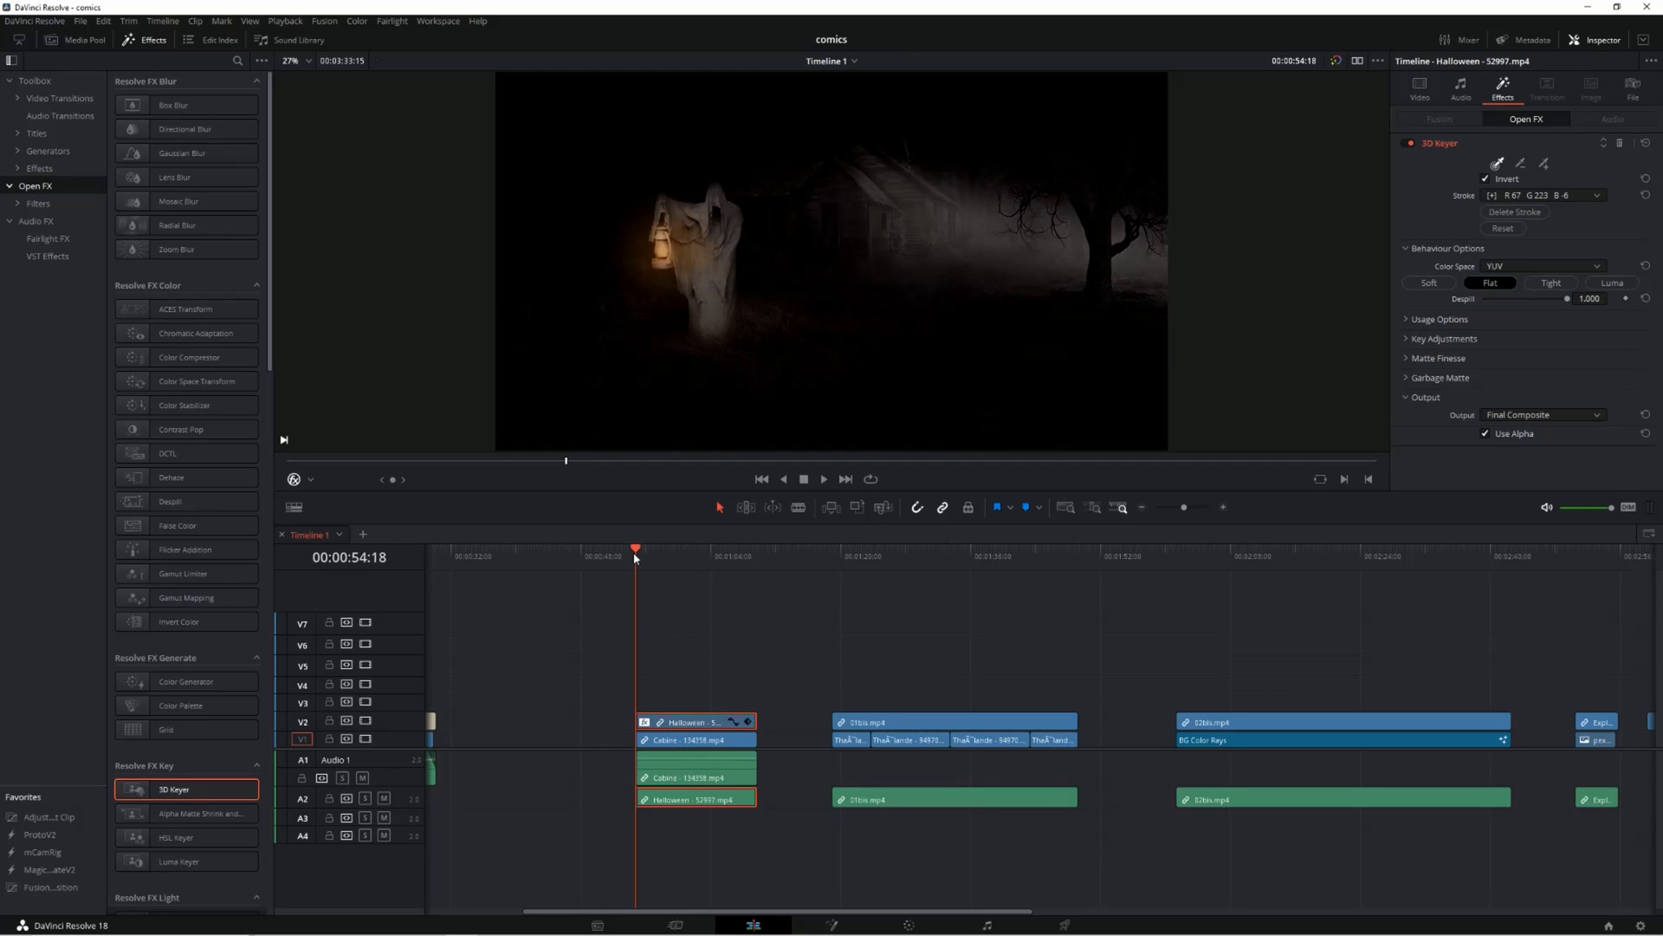
key(space)
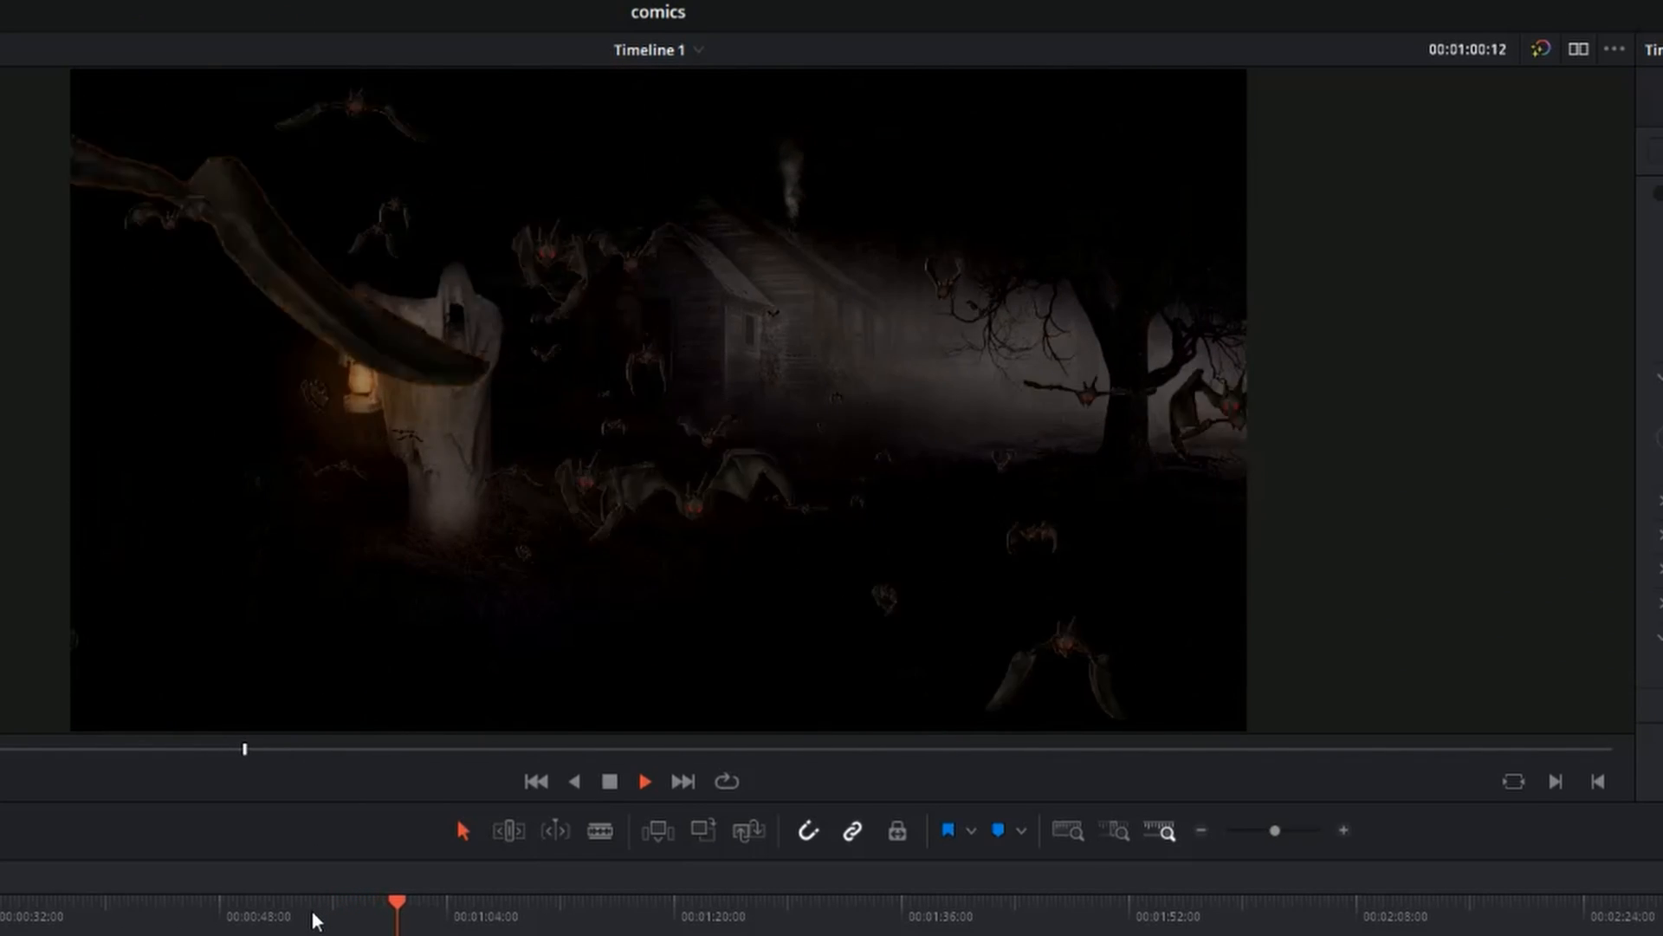
key(space)
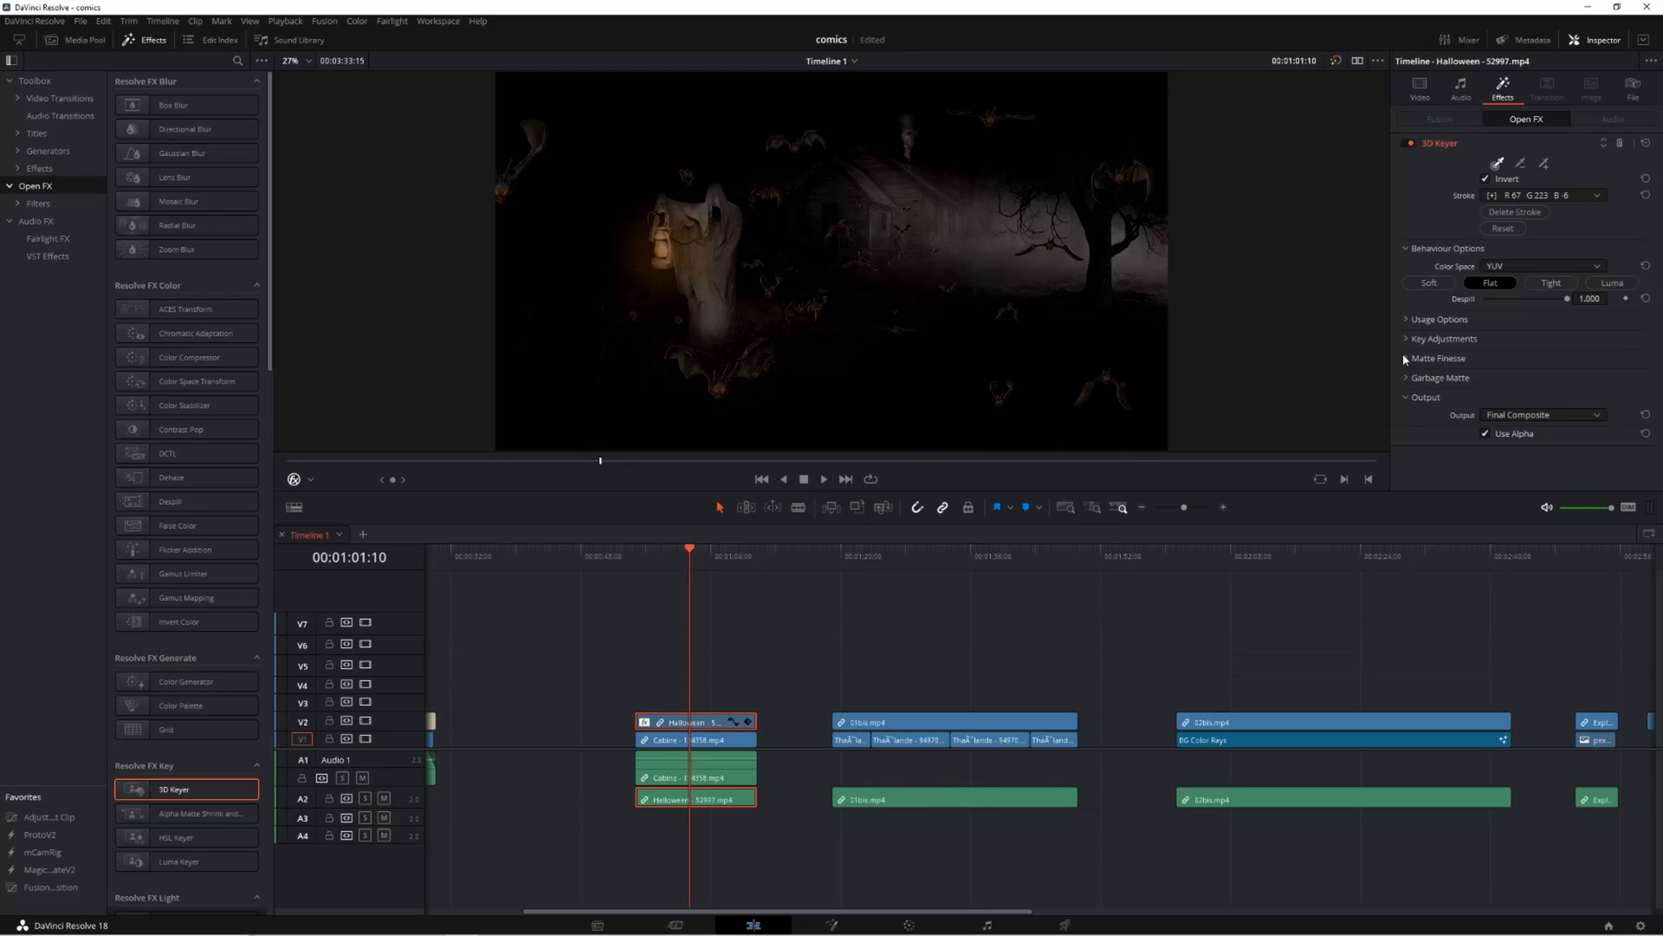
Step: Try Despill at 0.000, and try Matte Finesse Clean Black at about 27 before returning it to 0
click(1488, 301)
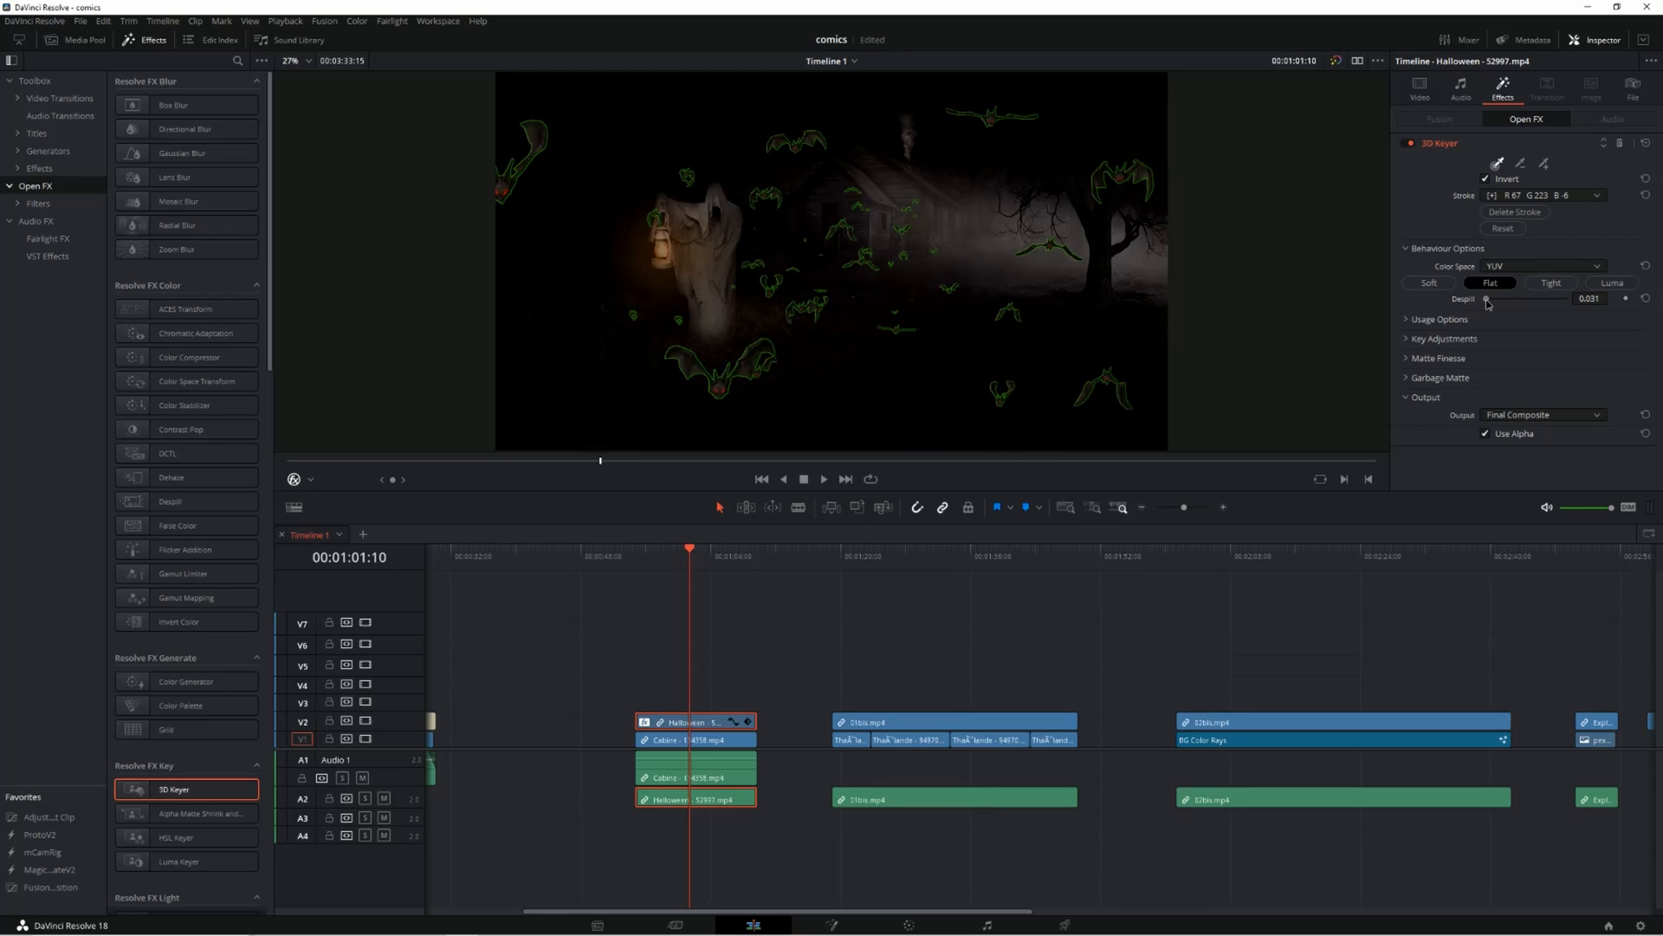
drag(1487, 301, 1474, 305)
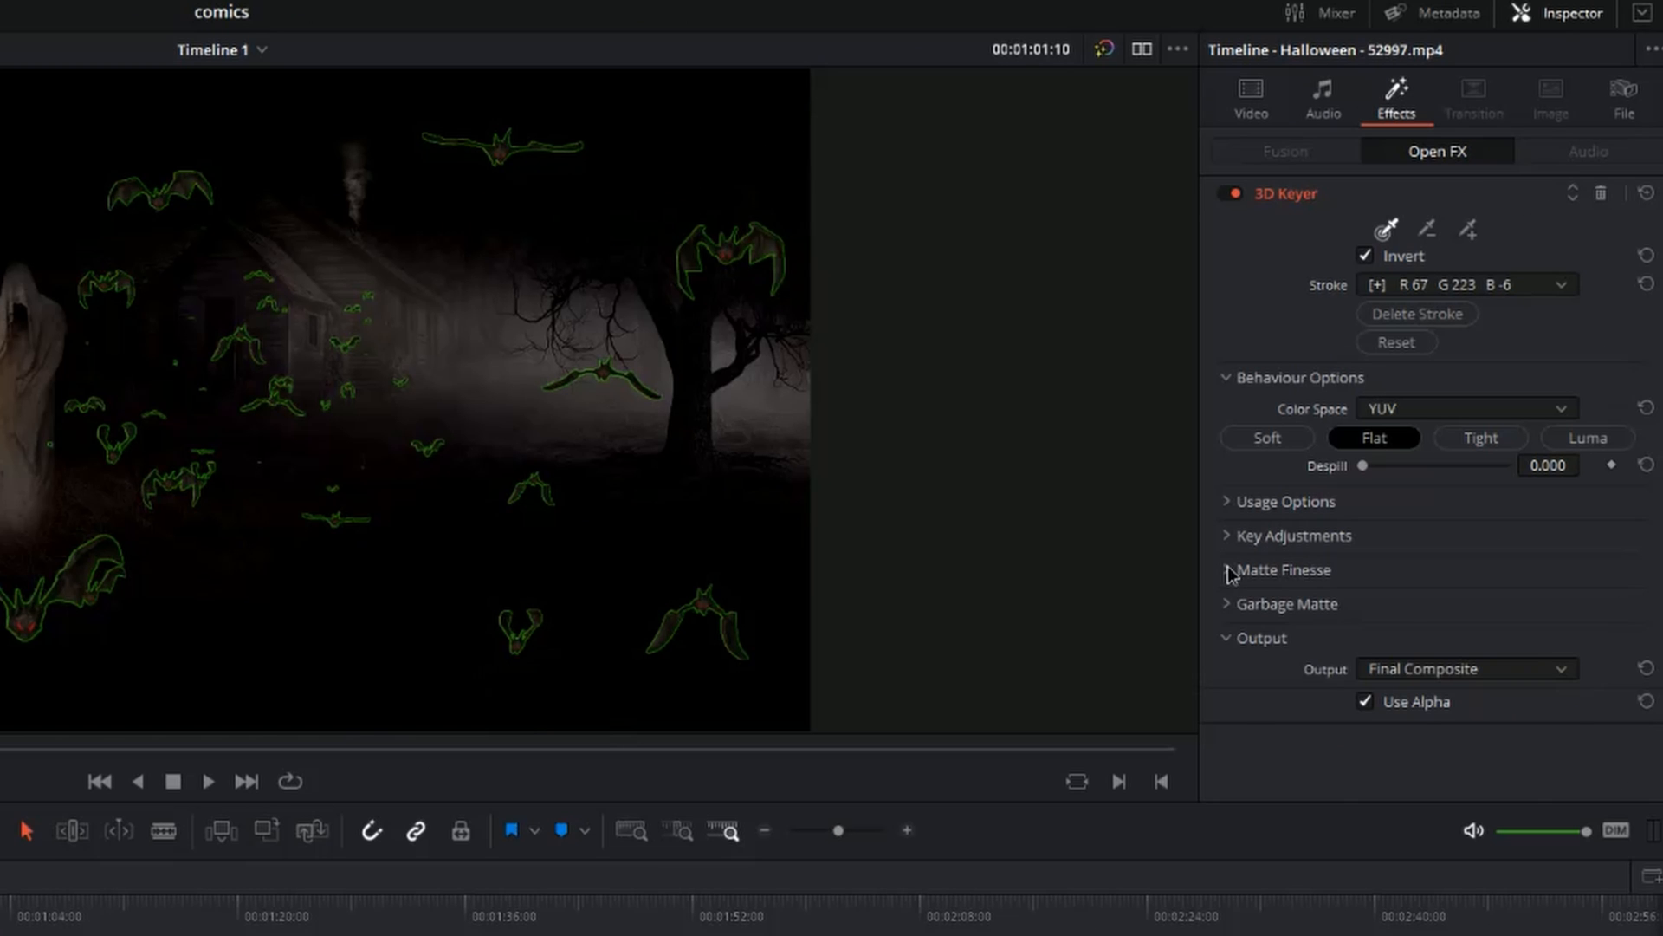
click(1407, 359)
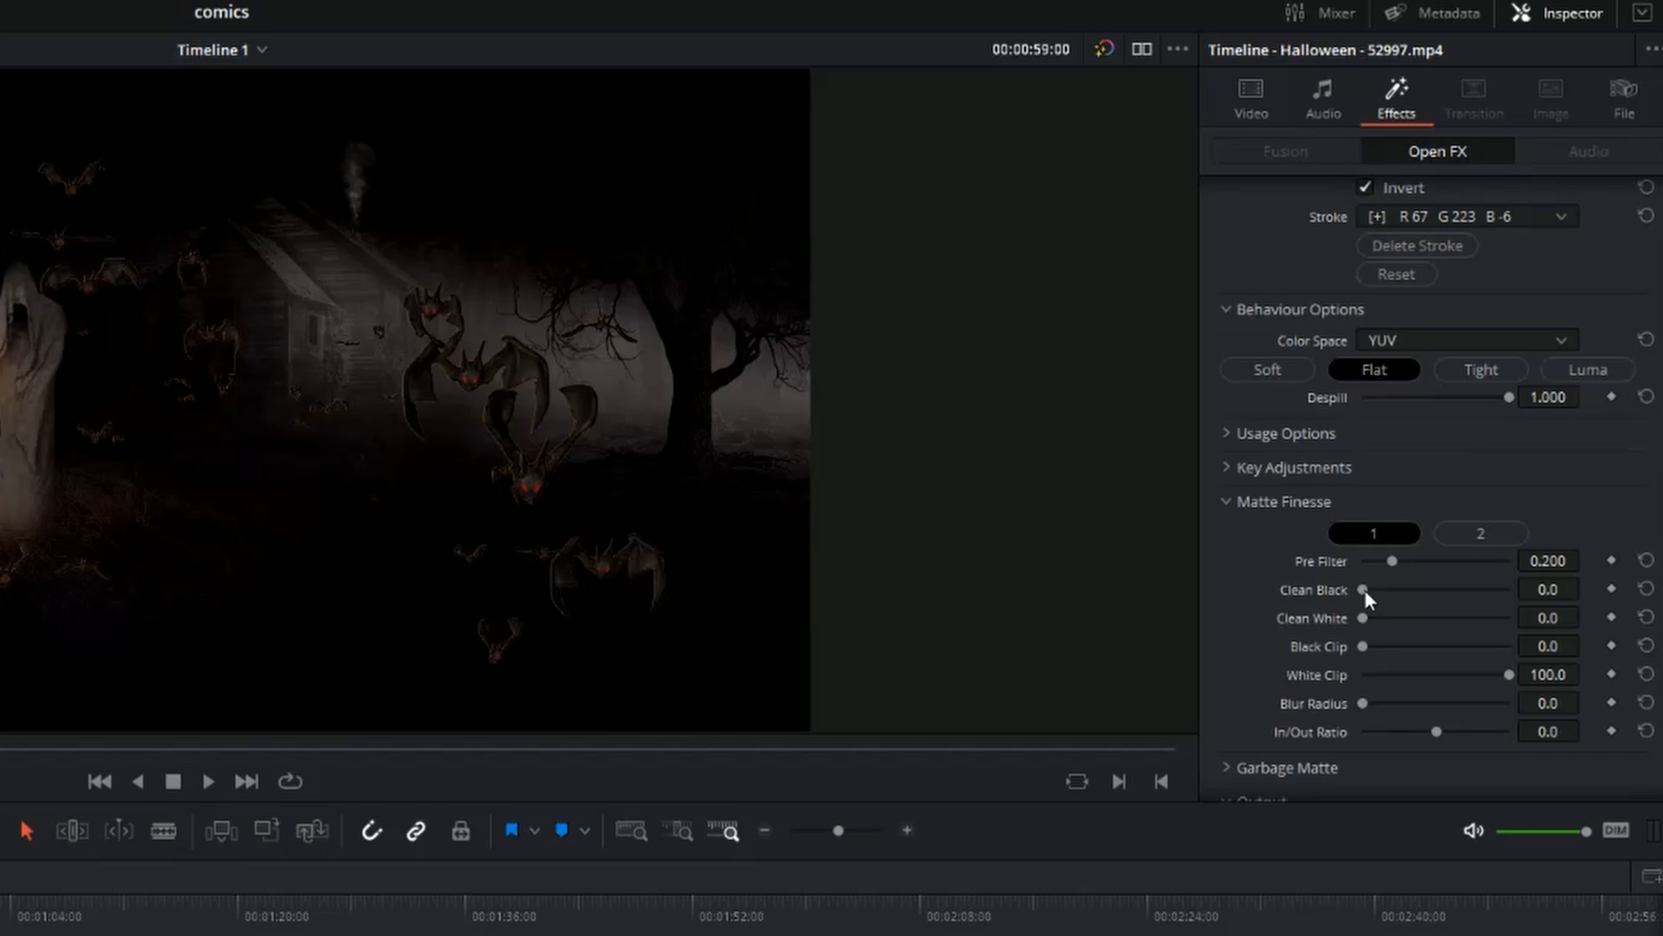
drag(1363, 591, 1401, 595)
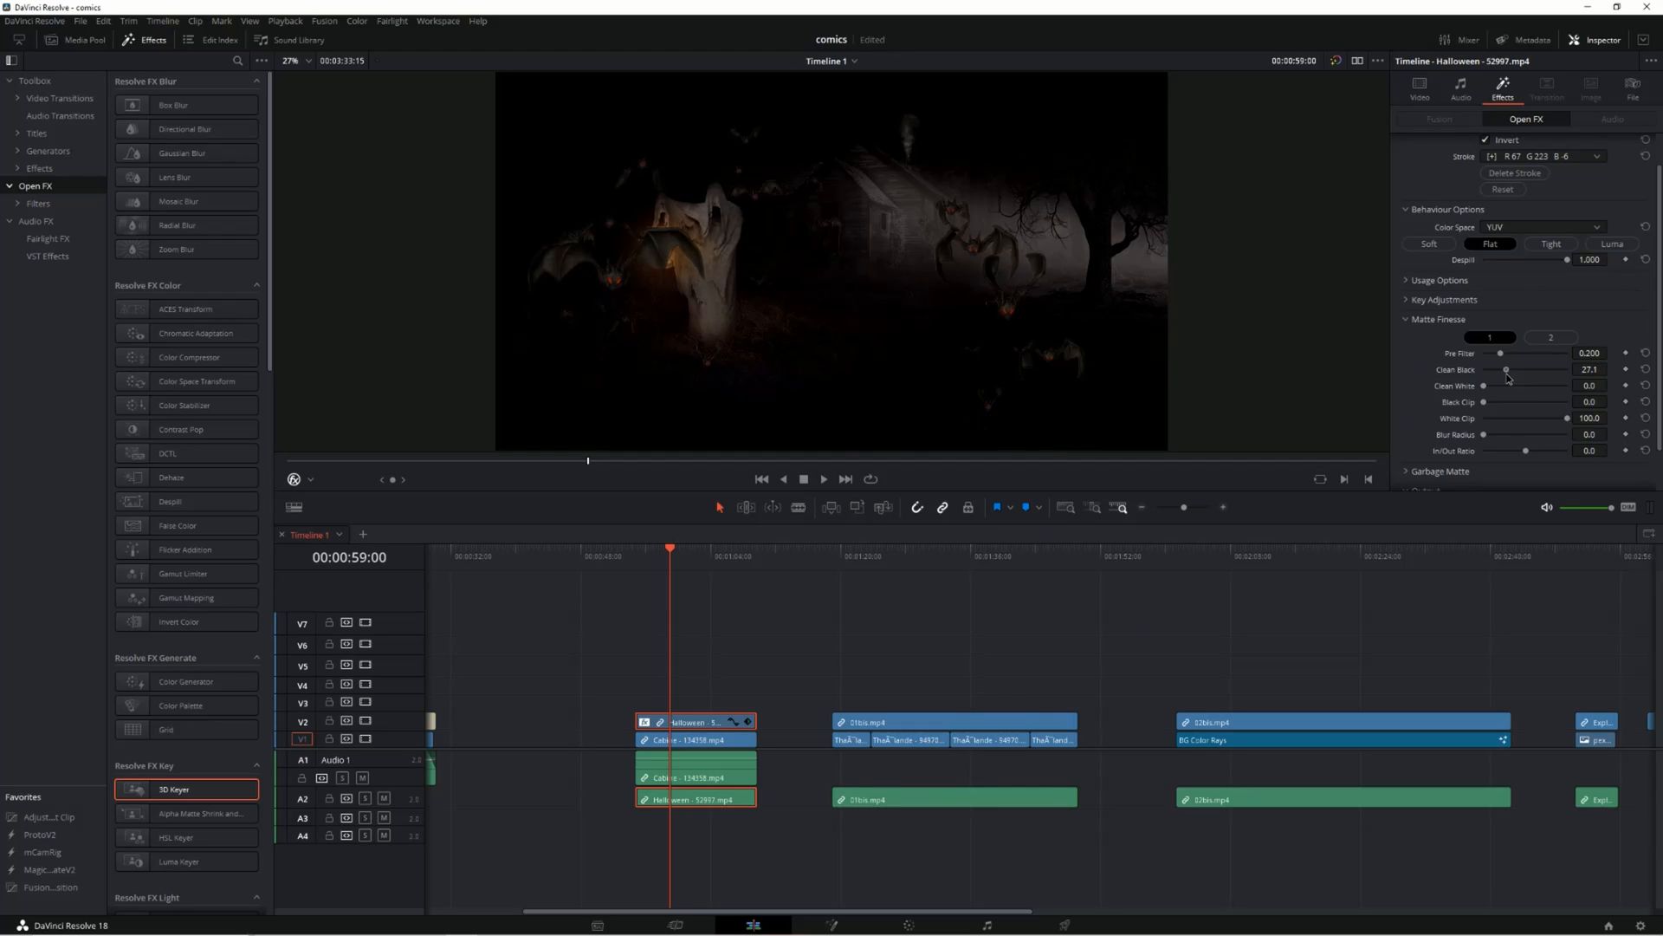
drag(1508, 378, 1467, 372)
mouse_move(1484, 391)
mouse_down()
mouse_move(1510, 391)
mouse_move(1484, 391)
mouse_up()
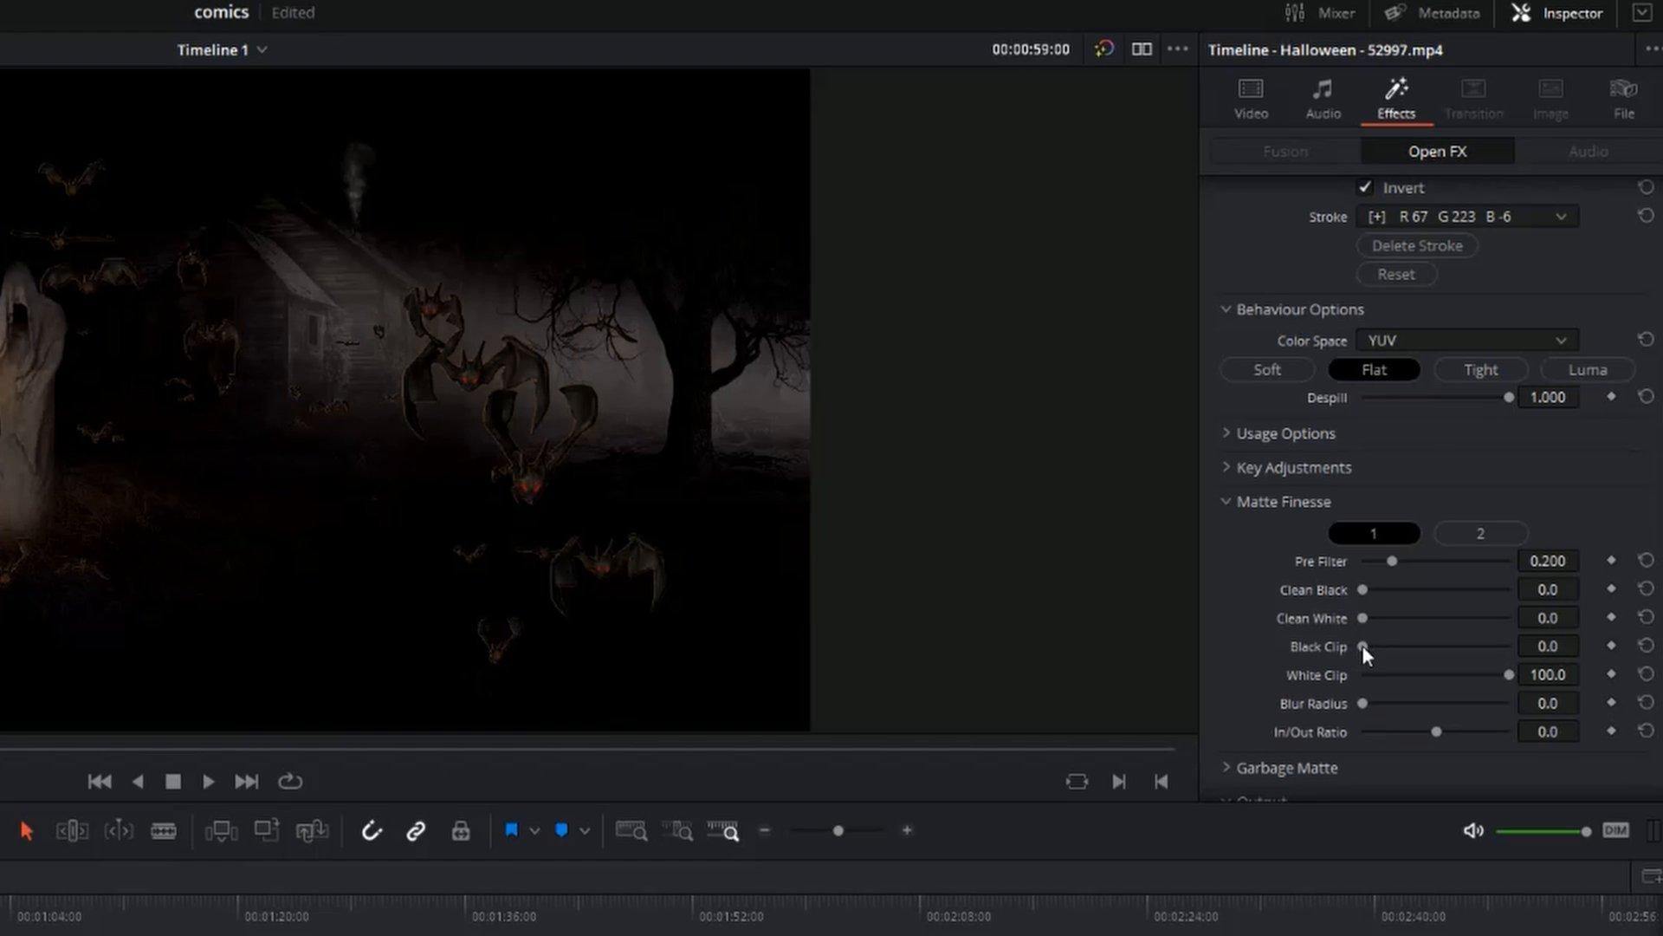
Step: Set Black Clip to 100.0 in Matte Finesse and save the project
drag(1362, 649, 1515, 655)
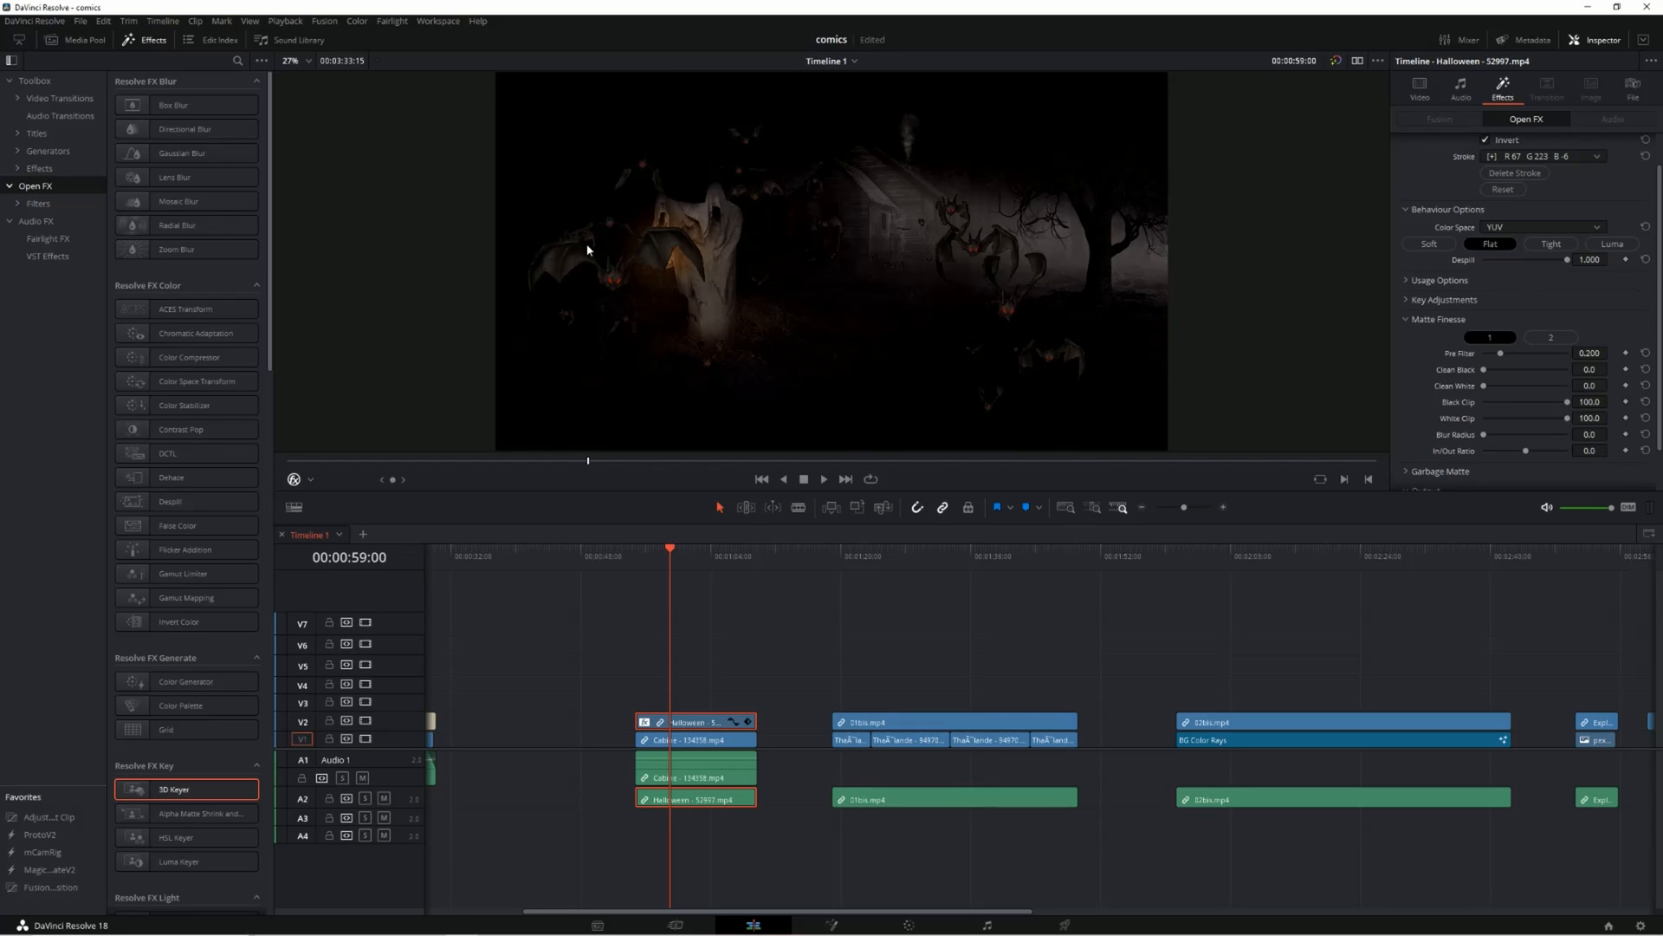
key(ctrl+s)
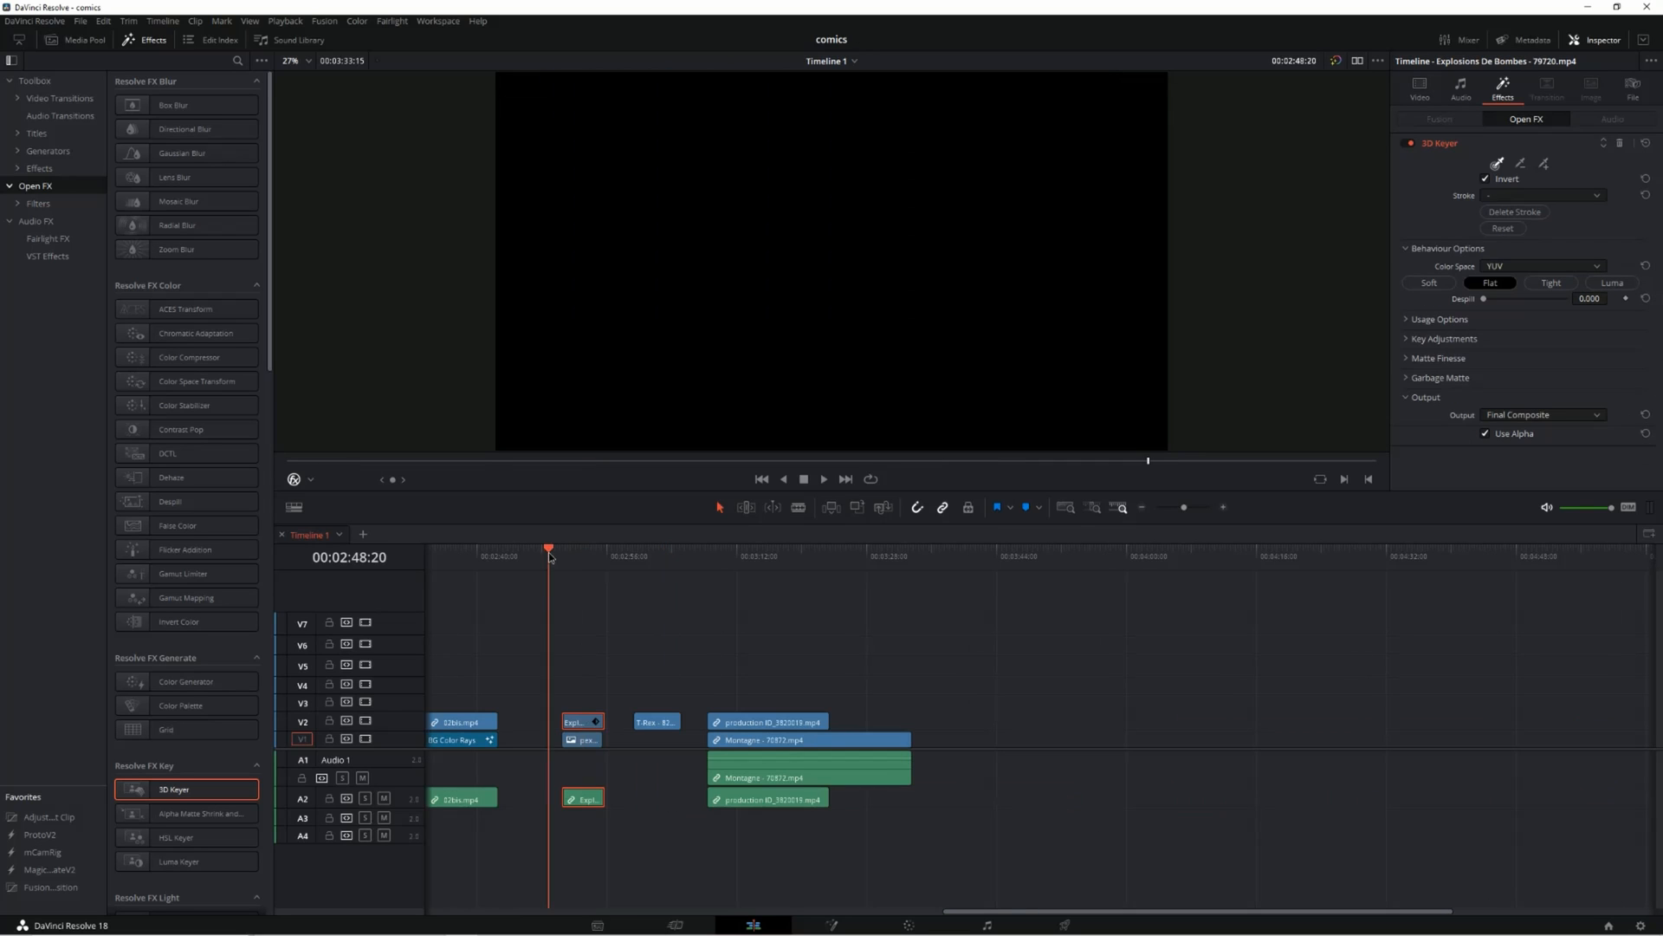
Step: Move to 00:02:52:22 in the Explosions De Bombes clip and key out its green background with the 3D Keyer picker
drag(548, 552, 582, 561)
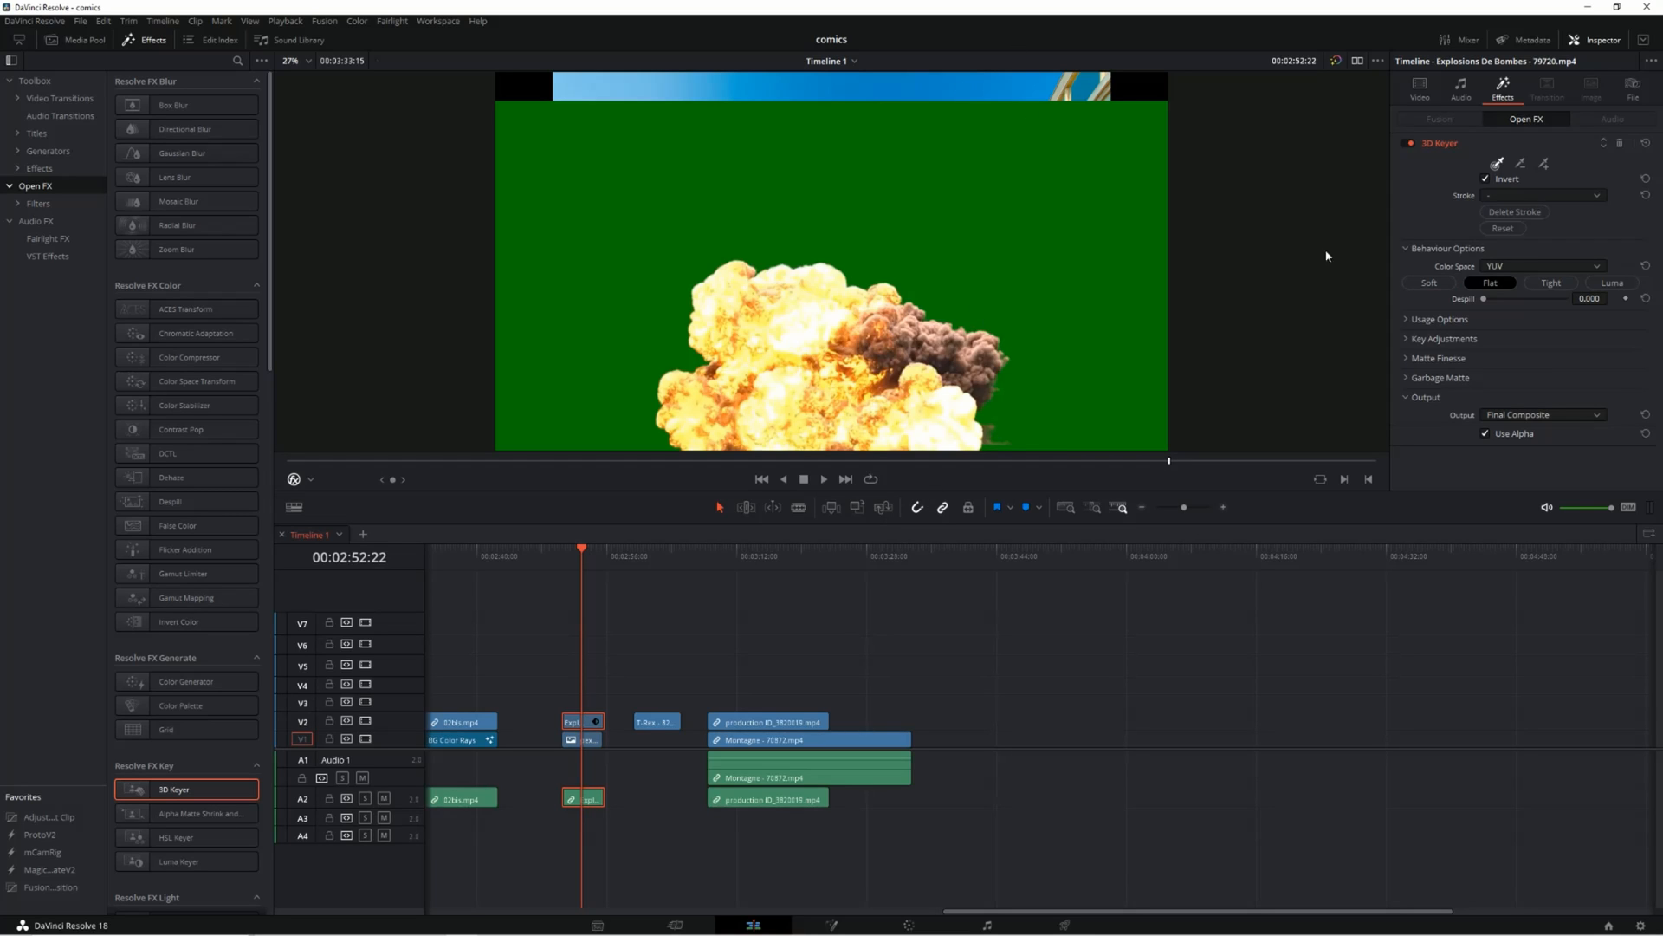
click(1602, 39)
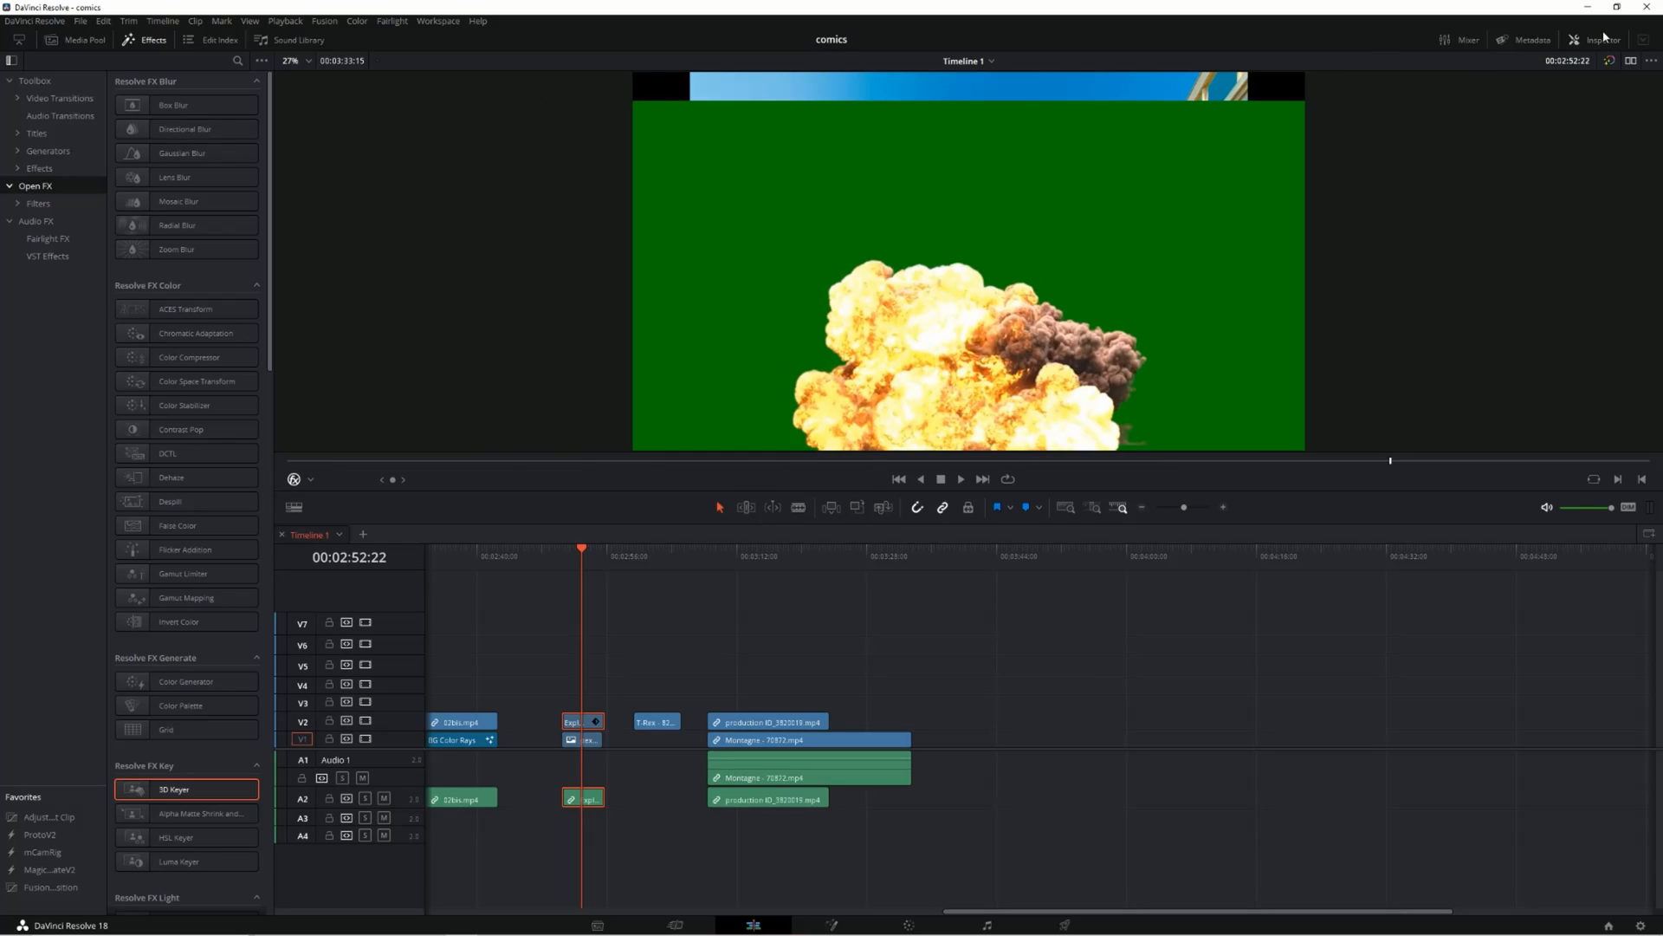
click(1590, 41)
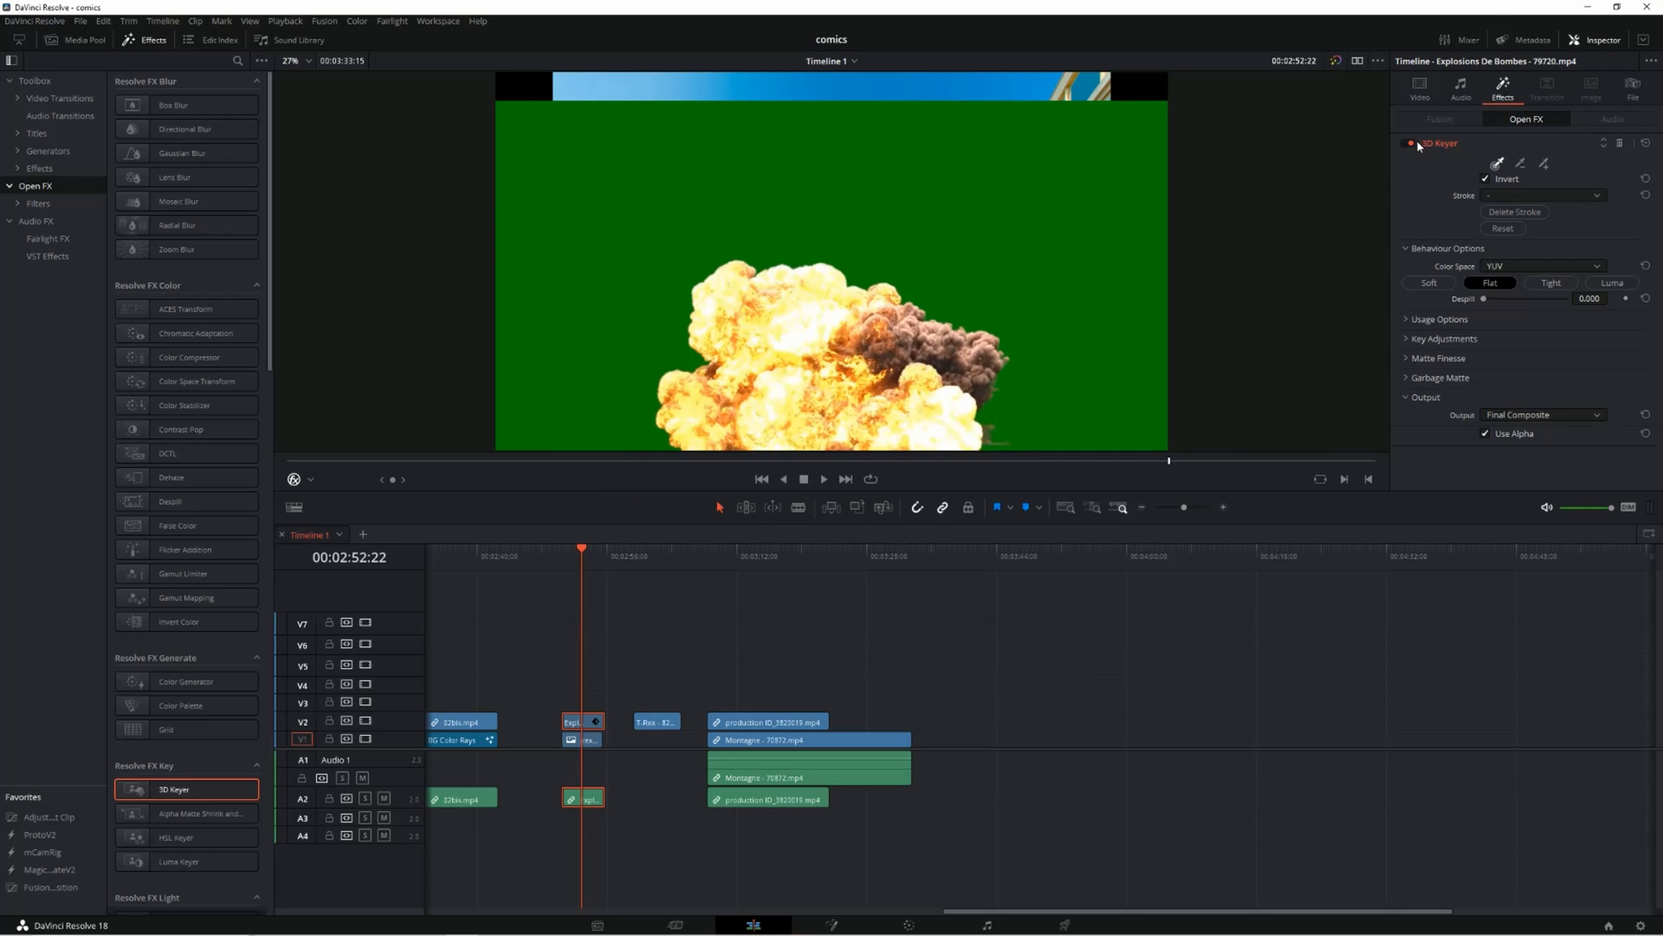
click(1497, 162)
drag(952, 143, 1161, 305)
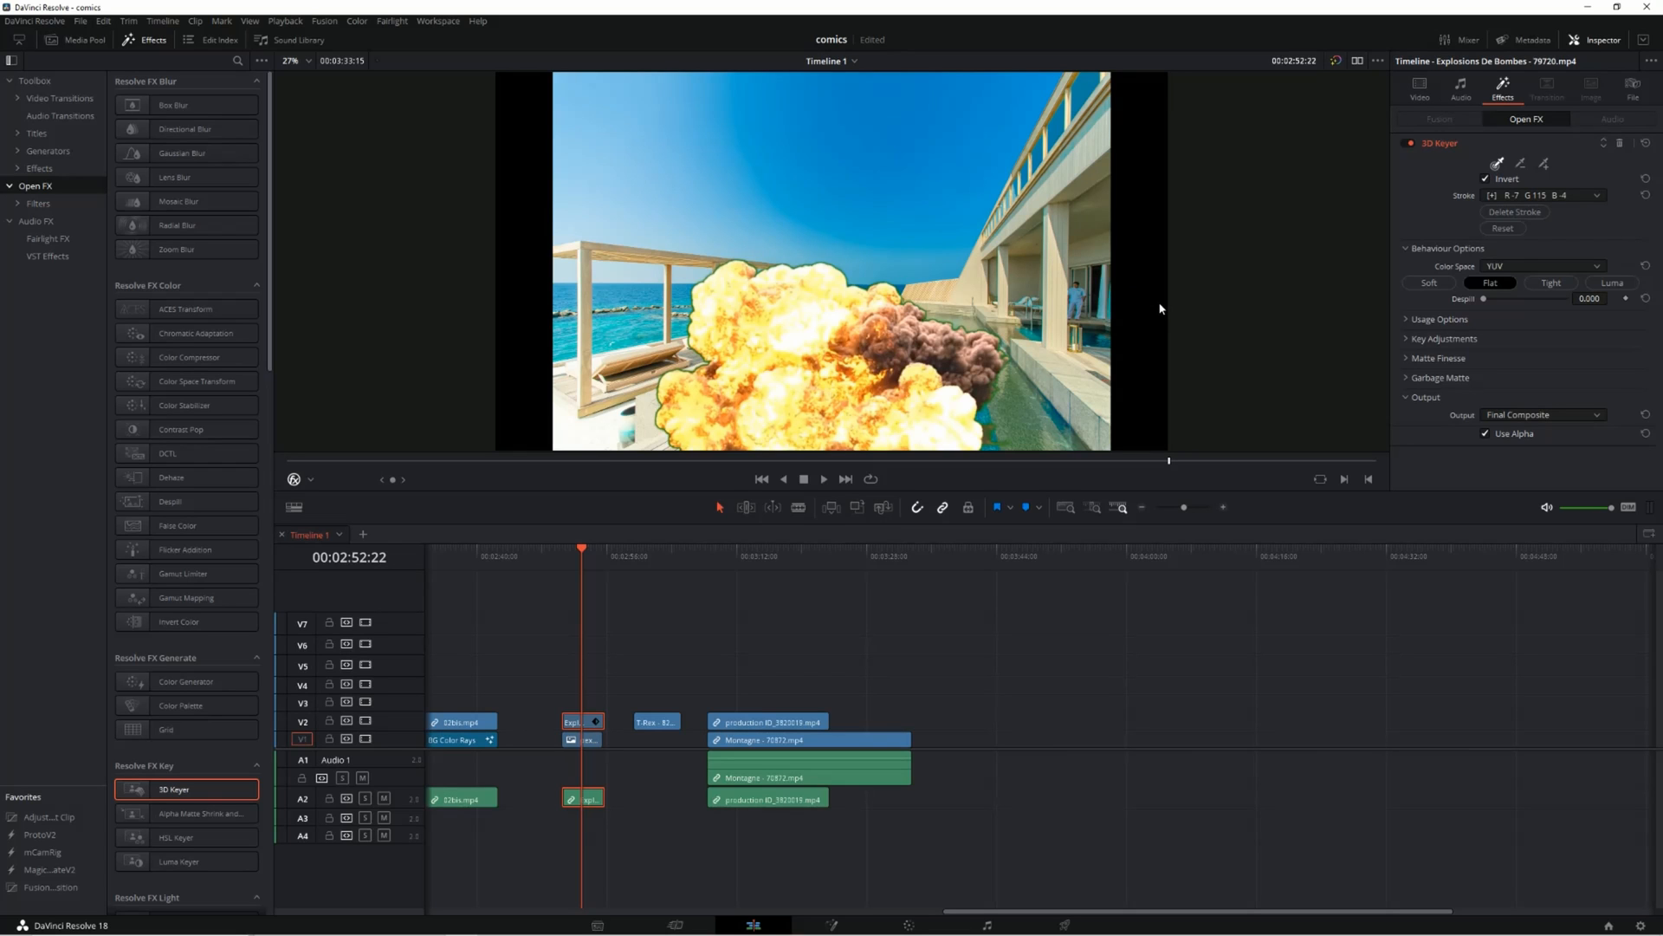
Step: Keep the explosion's Despill at 0.000, set Clean Black to 50.4 in Matte Finesse and save the project
mouse_move(1483, 298)
mouse_down()
mouse_move(1617, 302)
mouse_move(1458, 302)
mouse_up()
click(1405, 358)
scroll(1509, 391, down, 2)
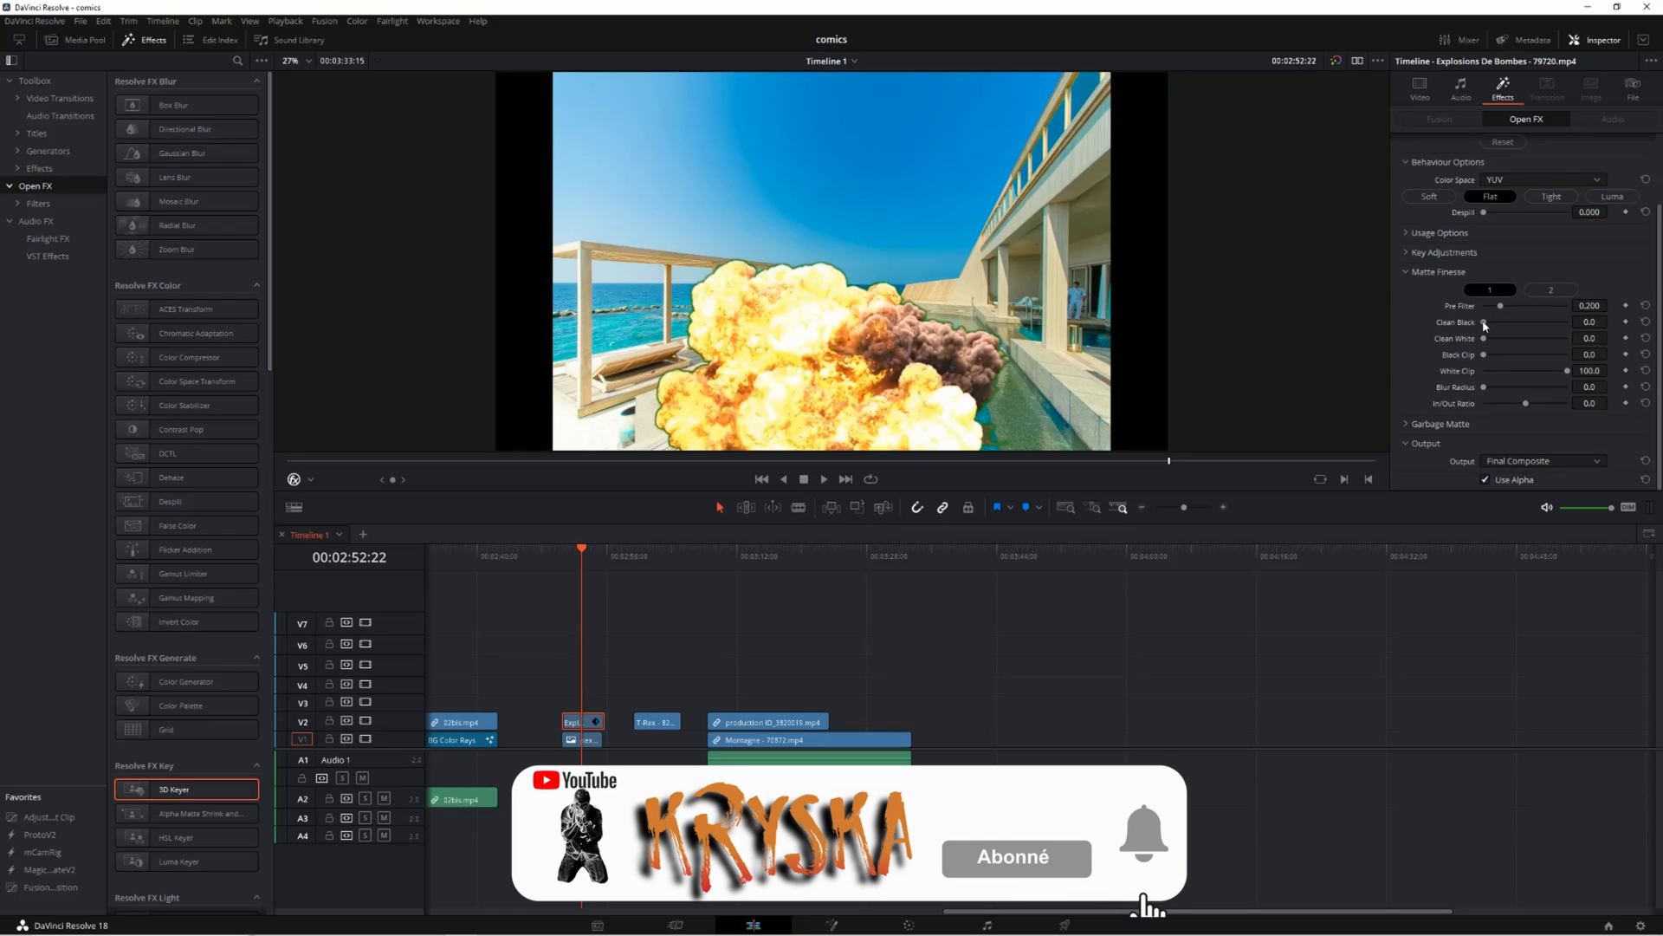
drag(1485, 325, 1527, 328)
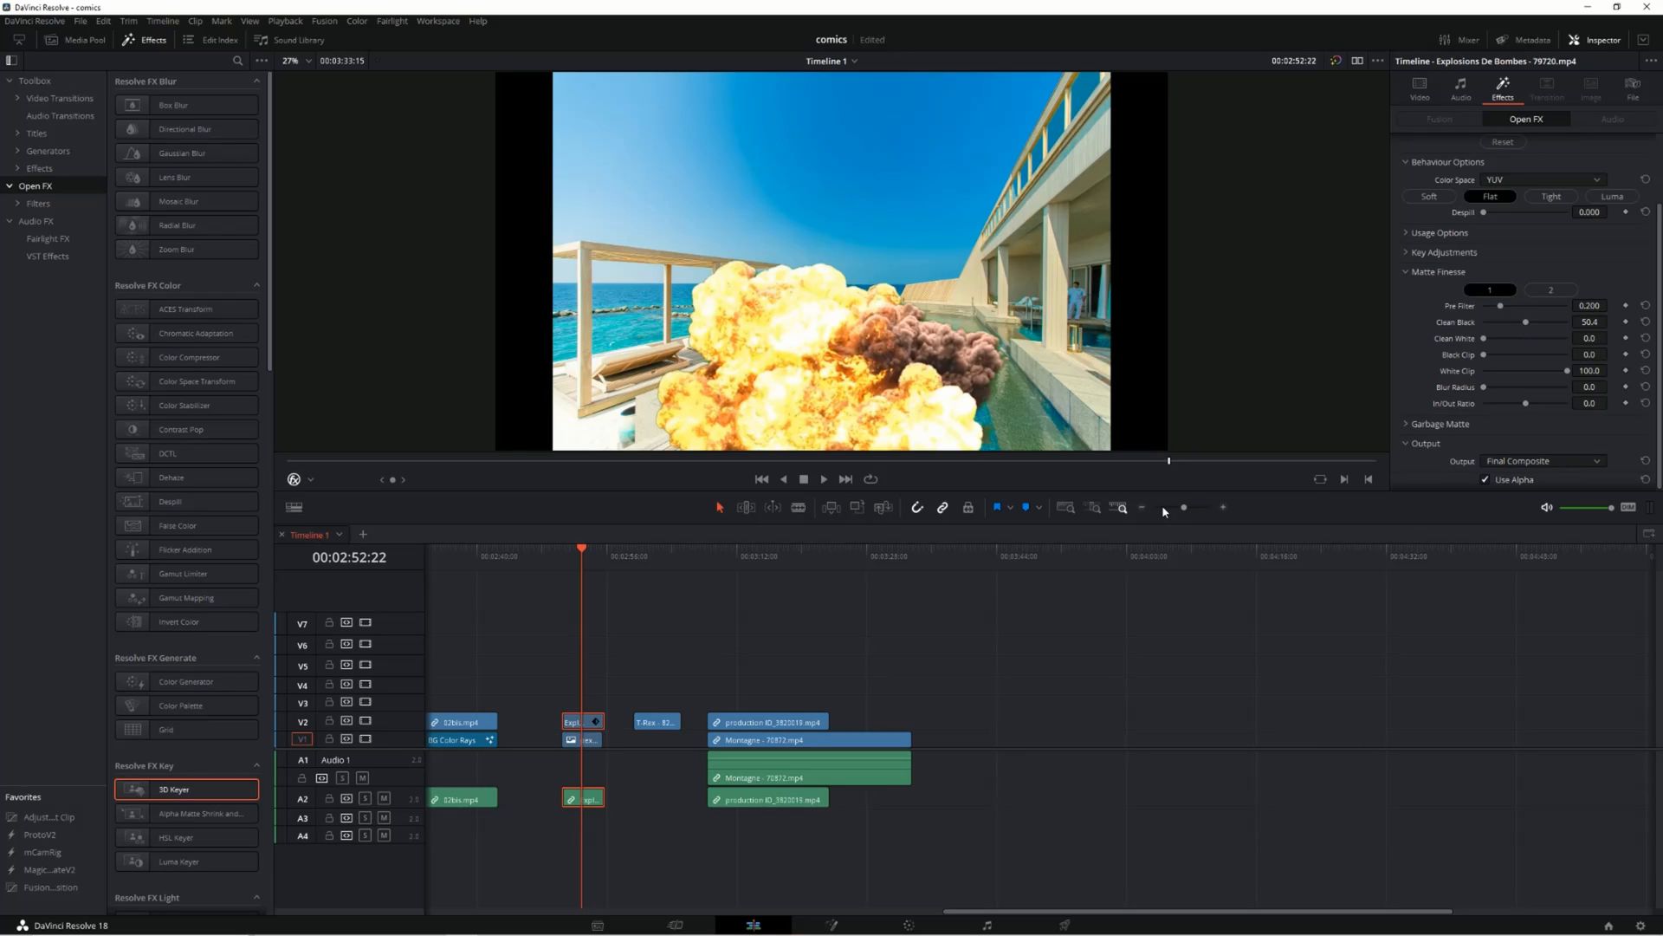
key(ctrl+s)
Step: Try the explosion matte's In/Out Ratio at -100.0 and reset it to its default
drag(1551, 405, 1449, 405)
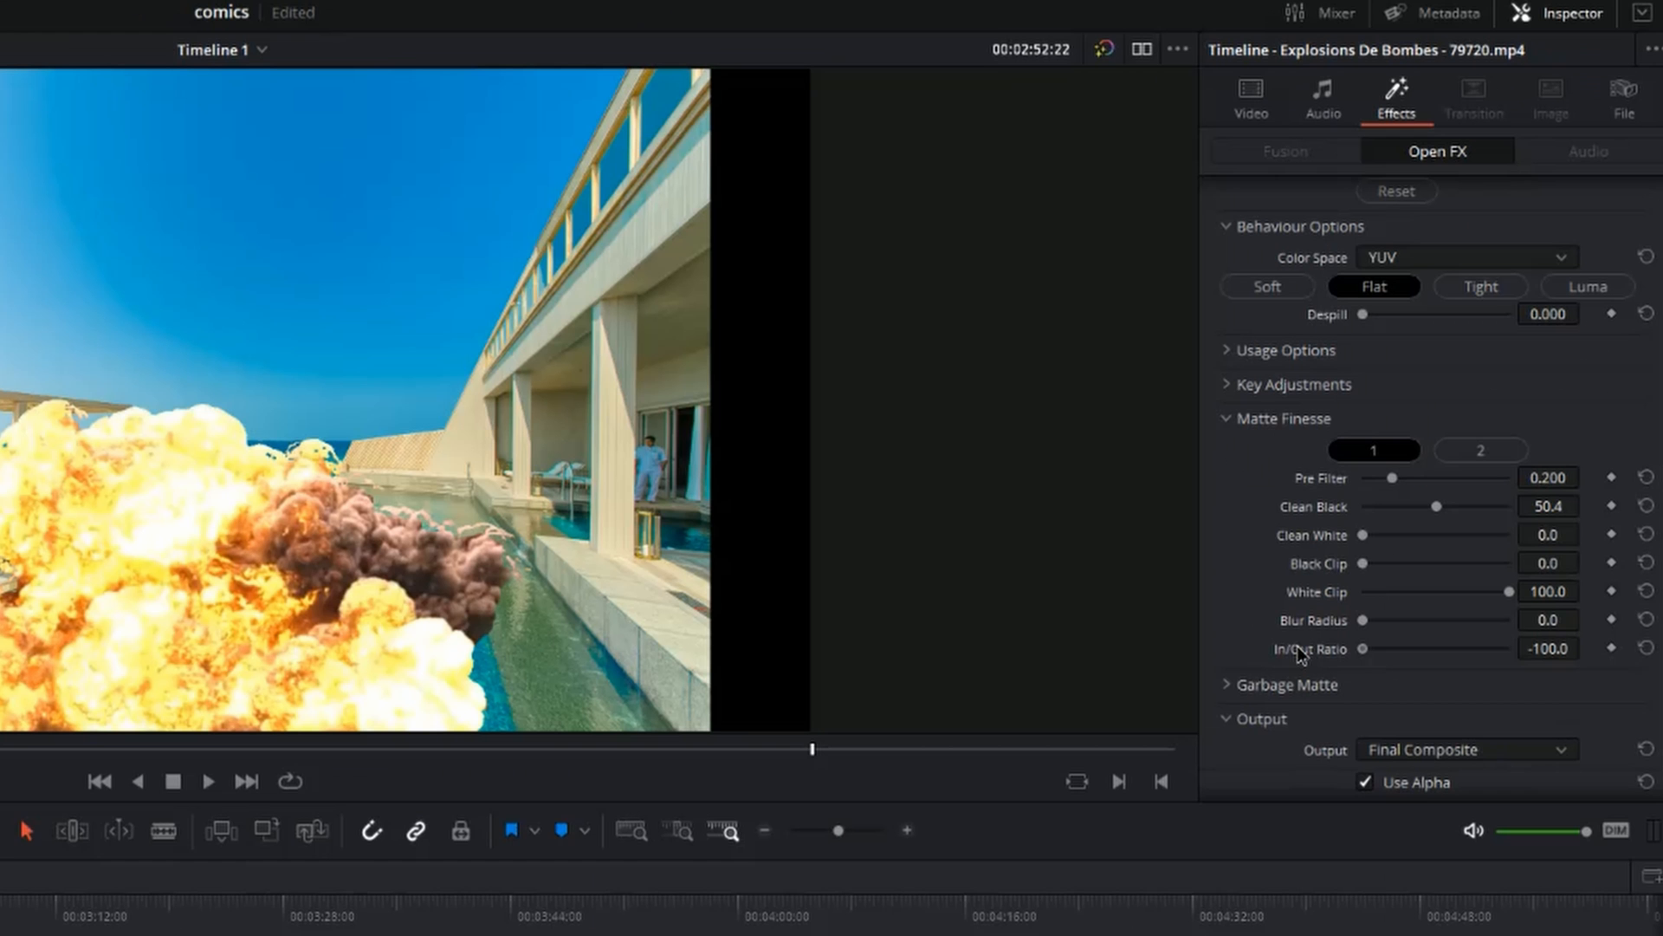
drag(1362, 649, 1441, 654)
click(1646, 648)
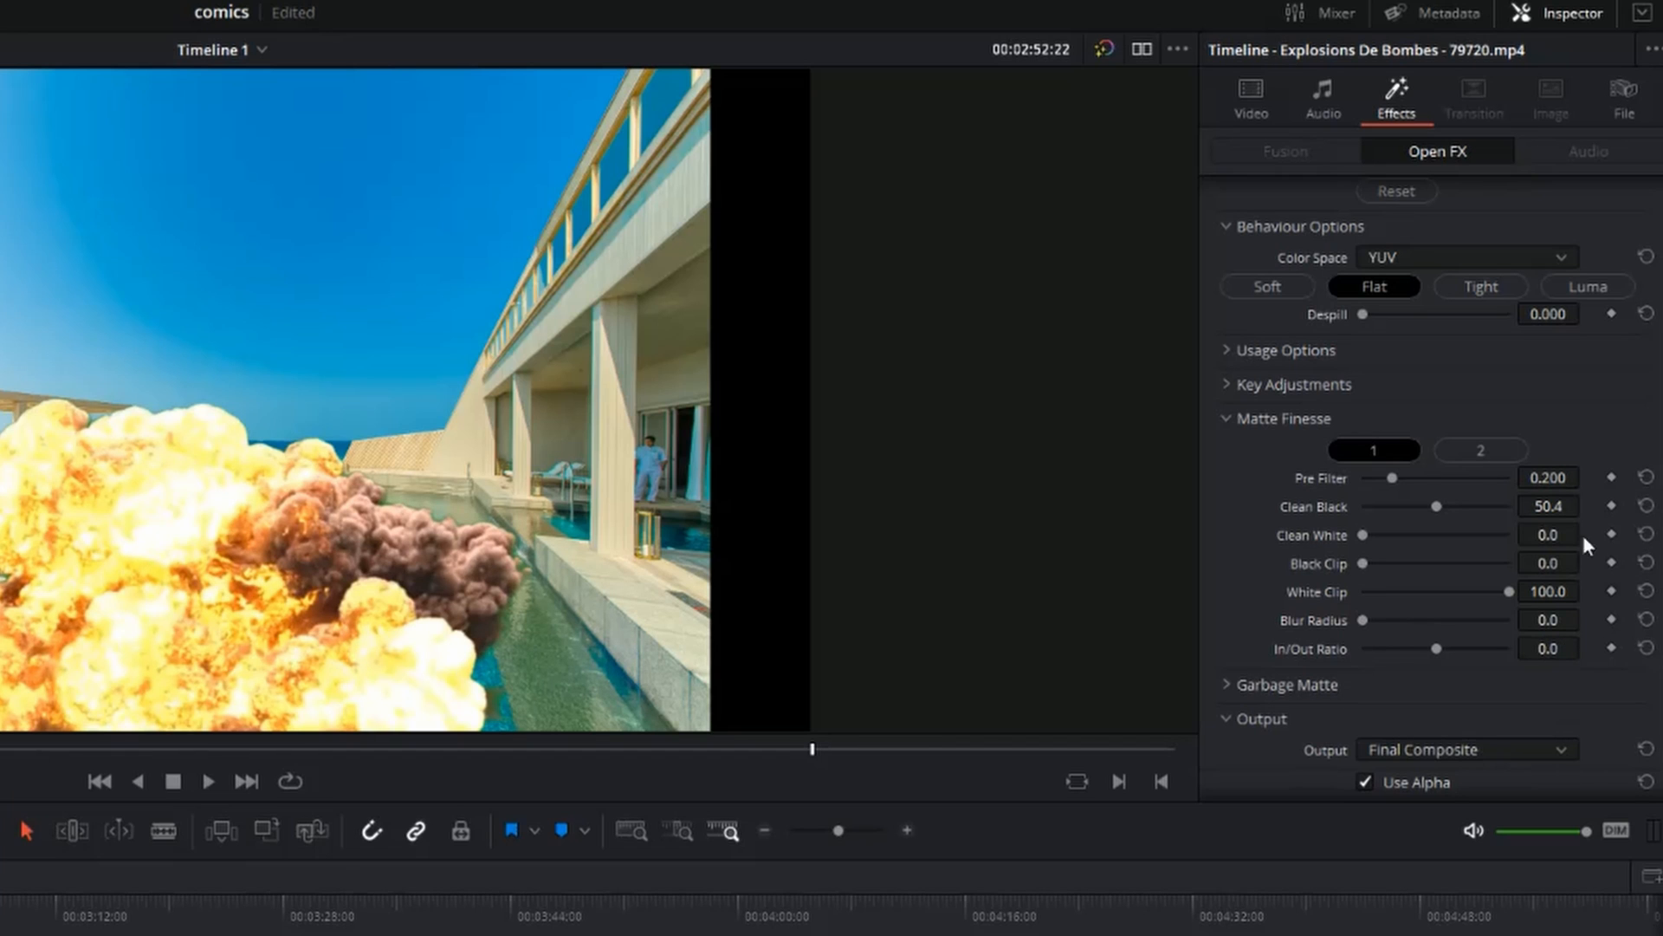
Step: Try higher Blur Radius, Black Clip and Clean White values on the explosion matte and return them to 0.0
drag(1362, 619, 1377, 627)
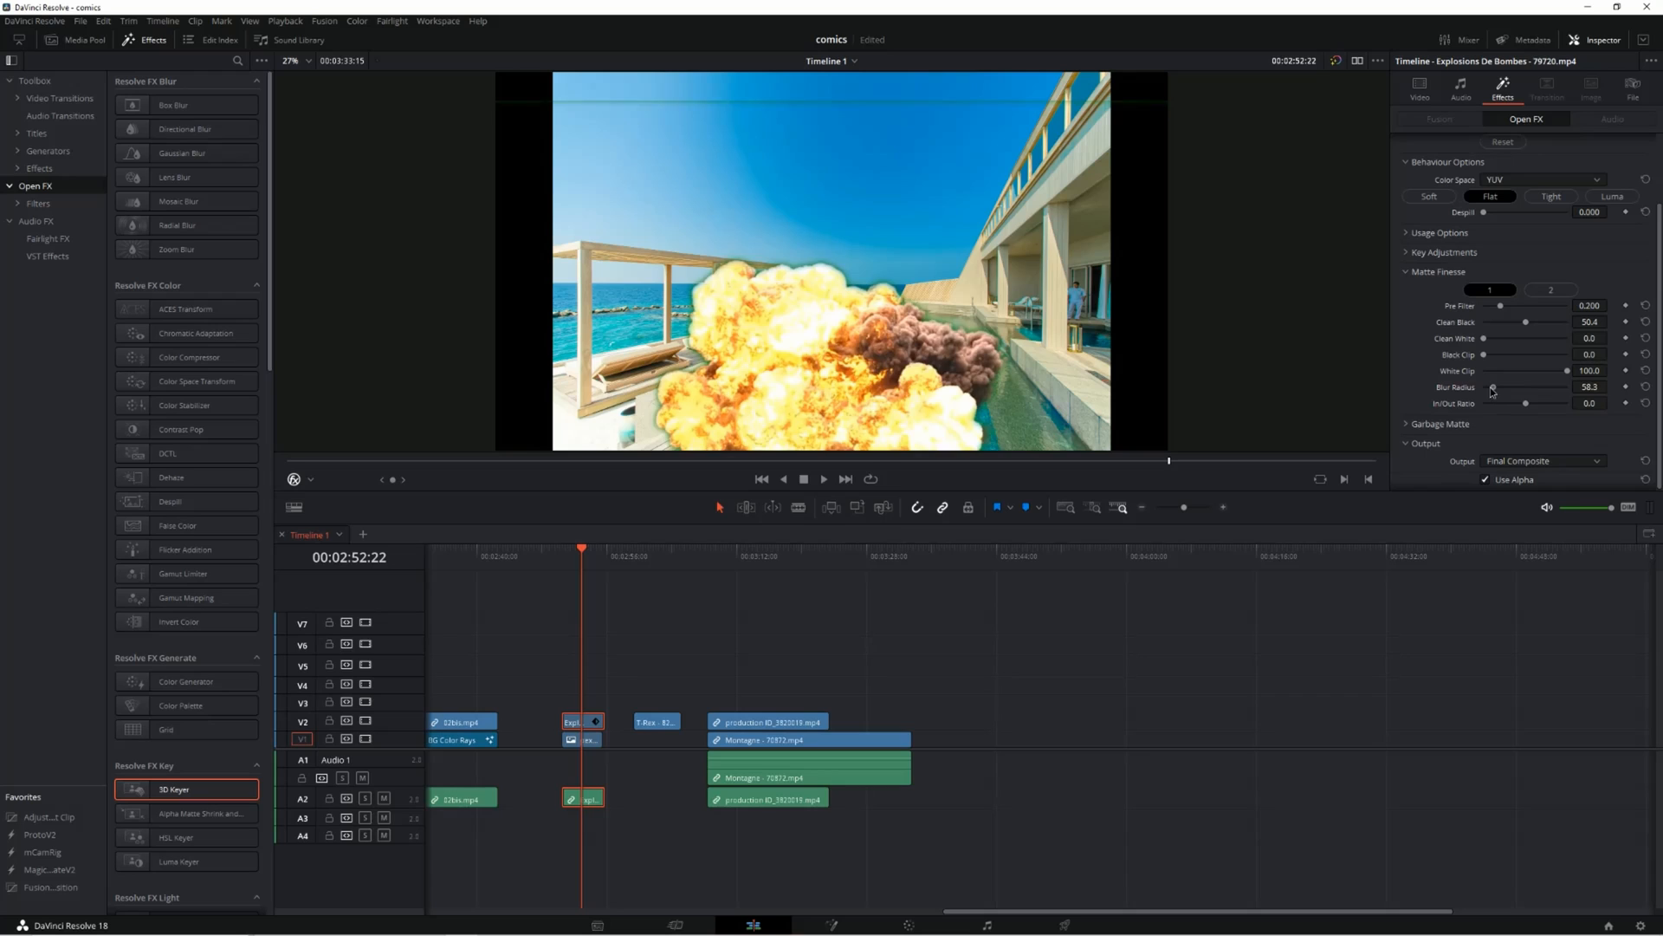
drag(1493, 392, 1473, 390)
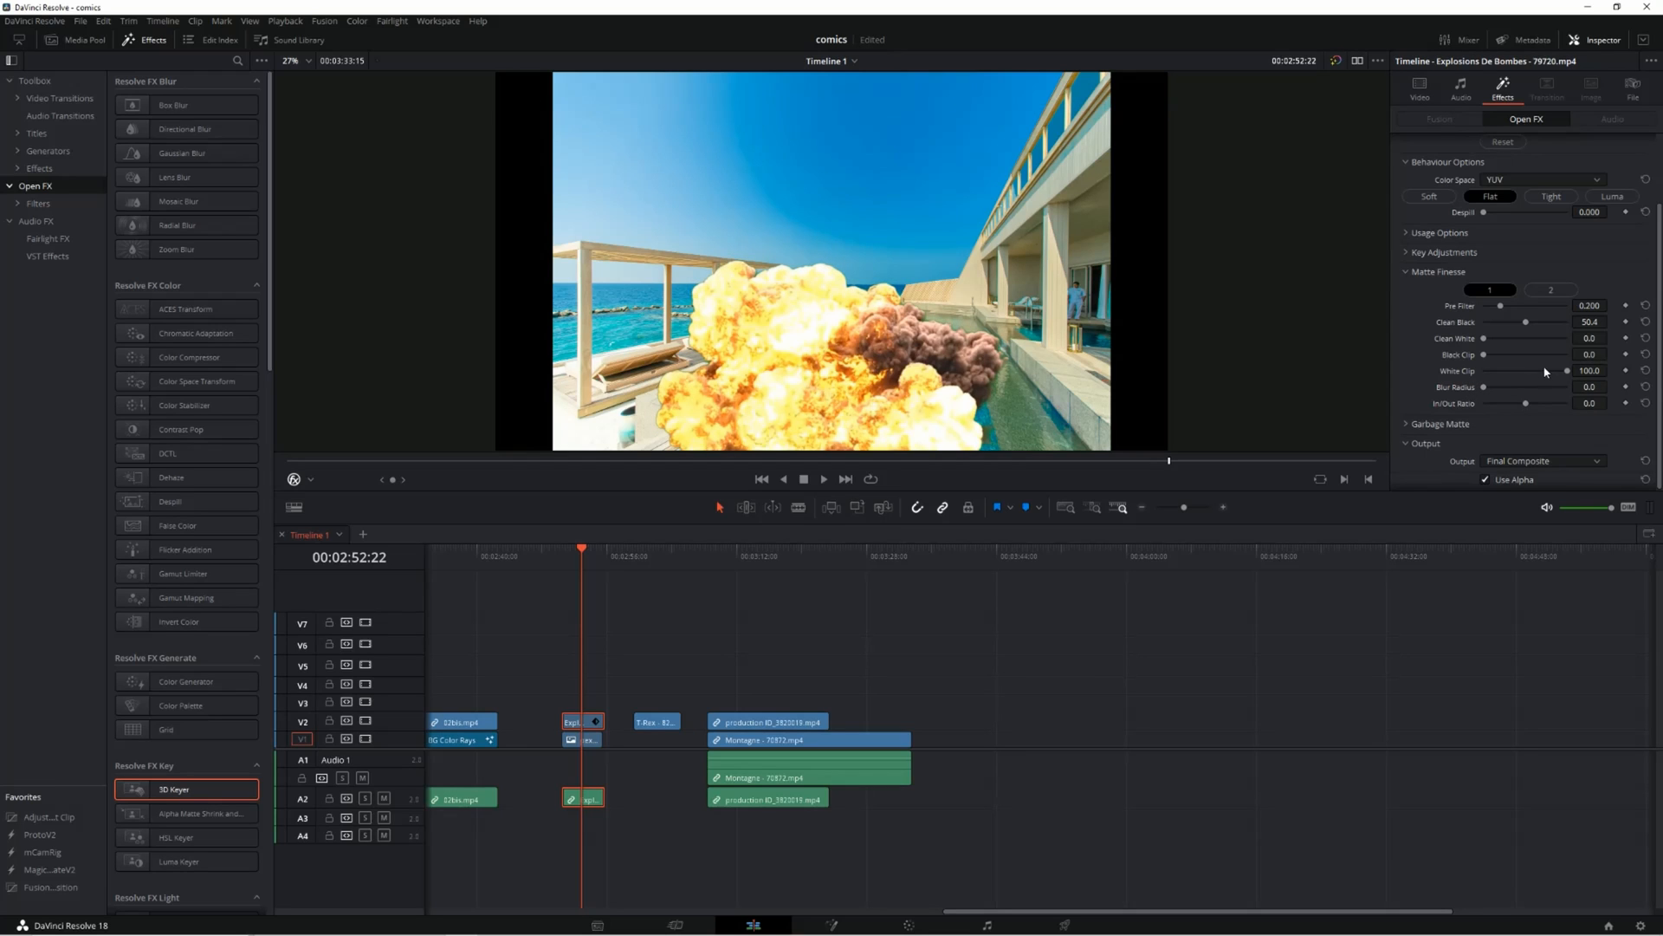
drag(1486, 357, 1478, 364)
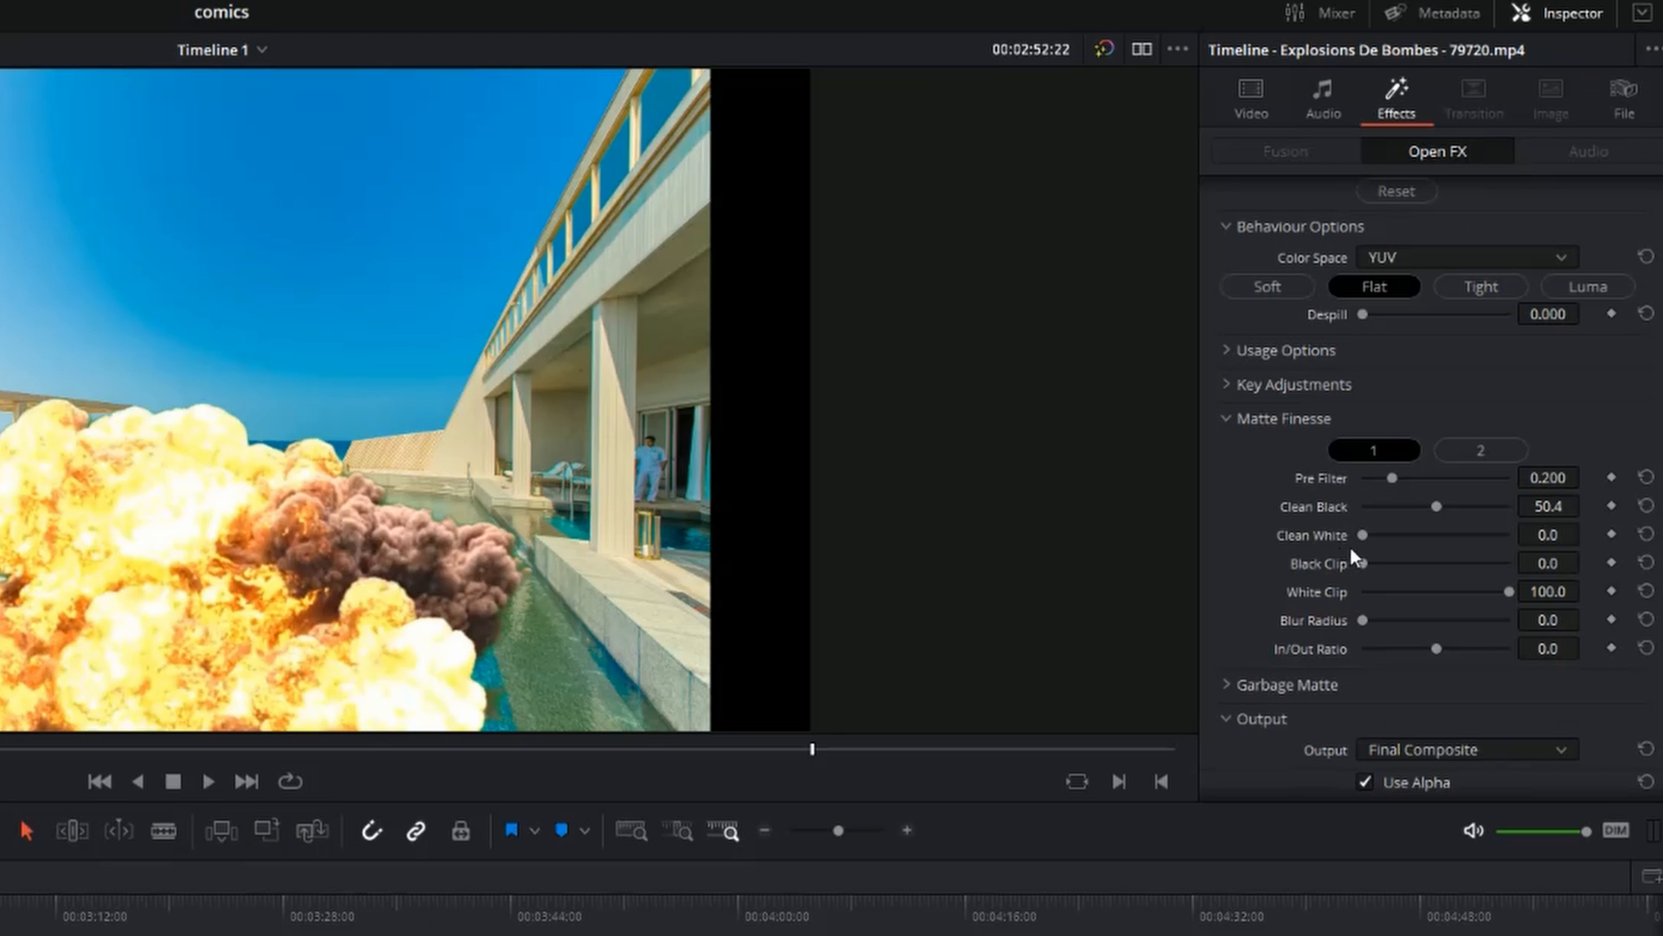
drag(1365, 533, 1252, 551)
Step: At 00:02:53:14 in the explosion clip, raise Black Clip to its maximum and set Denoise to 2.3 in Matte Finesse
click(562, 551)
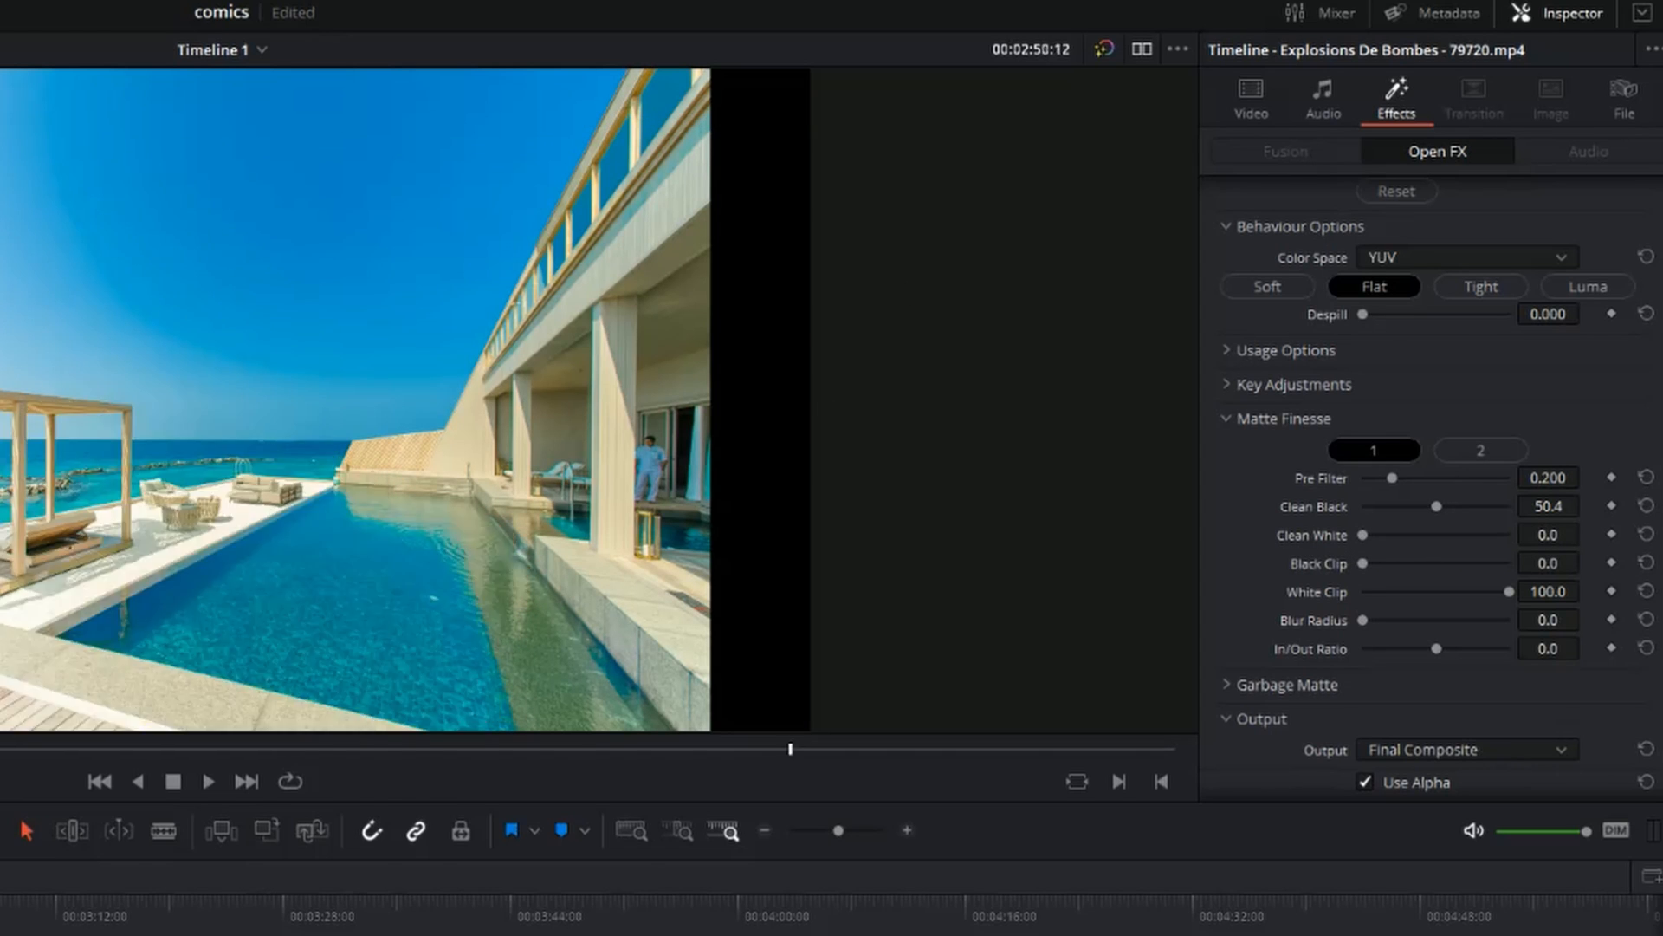
key(space)
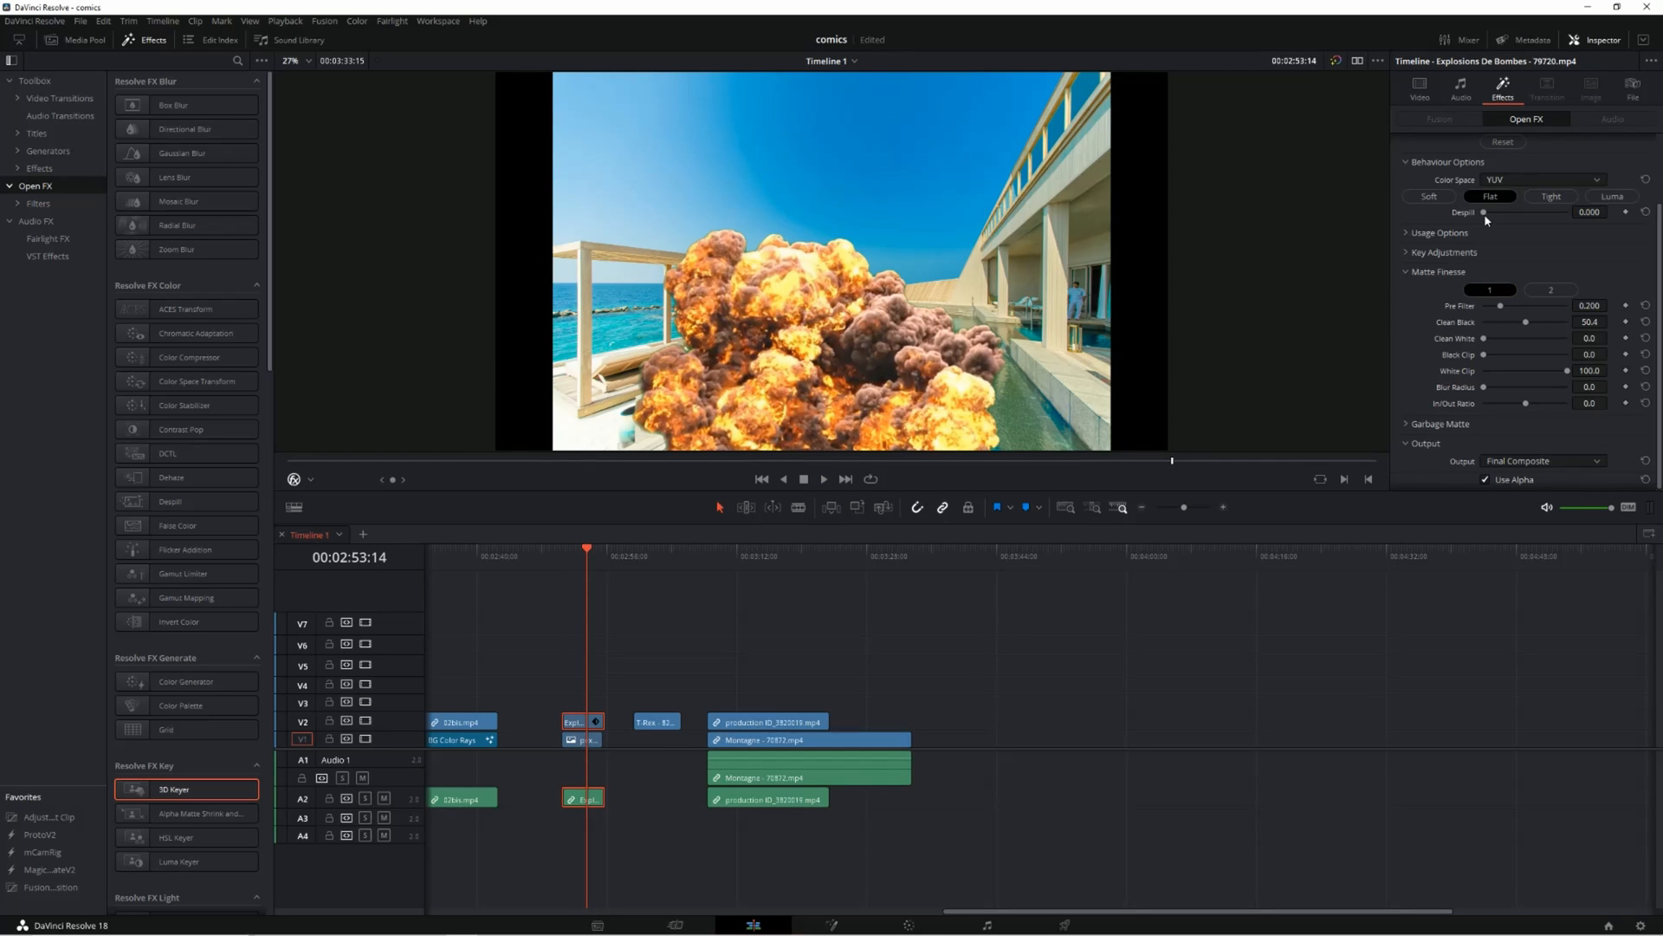
mouse_move(1484, 214)
mouse_down()
mouse_move(1537, 215)
mouse_move(1483, 214)
mouse_up()
drag(1486, 357, 1553, 359)
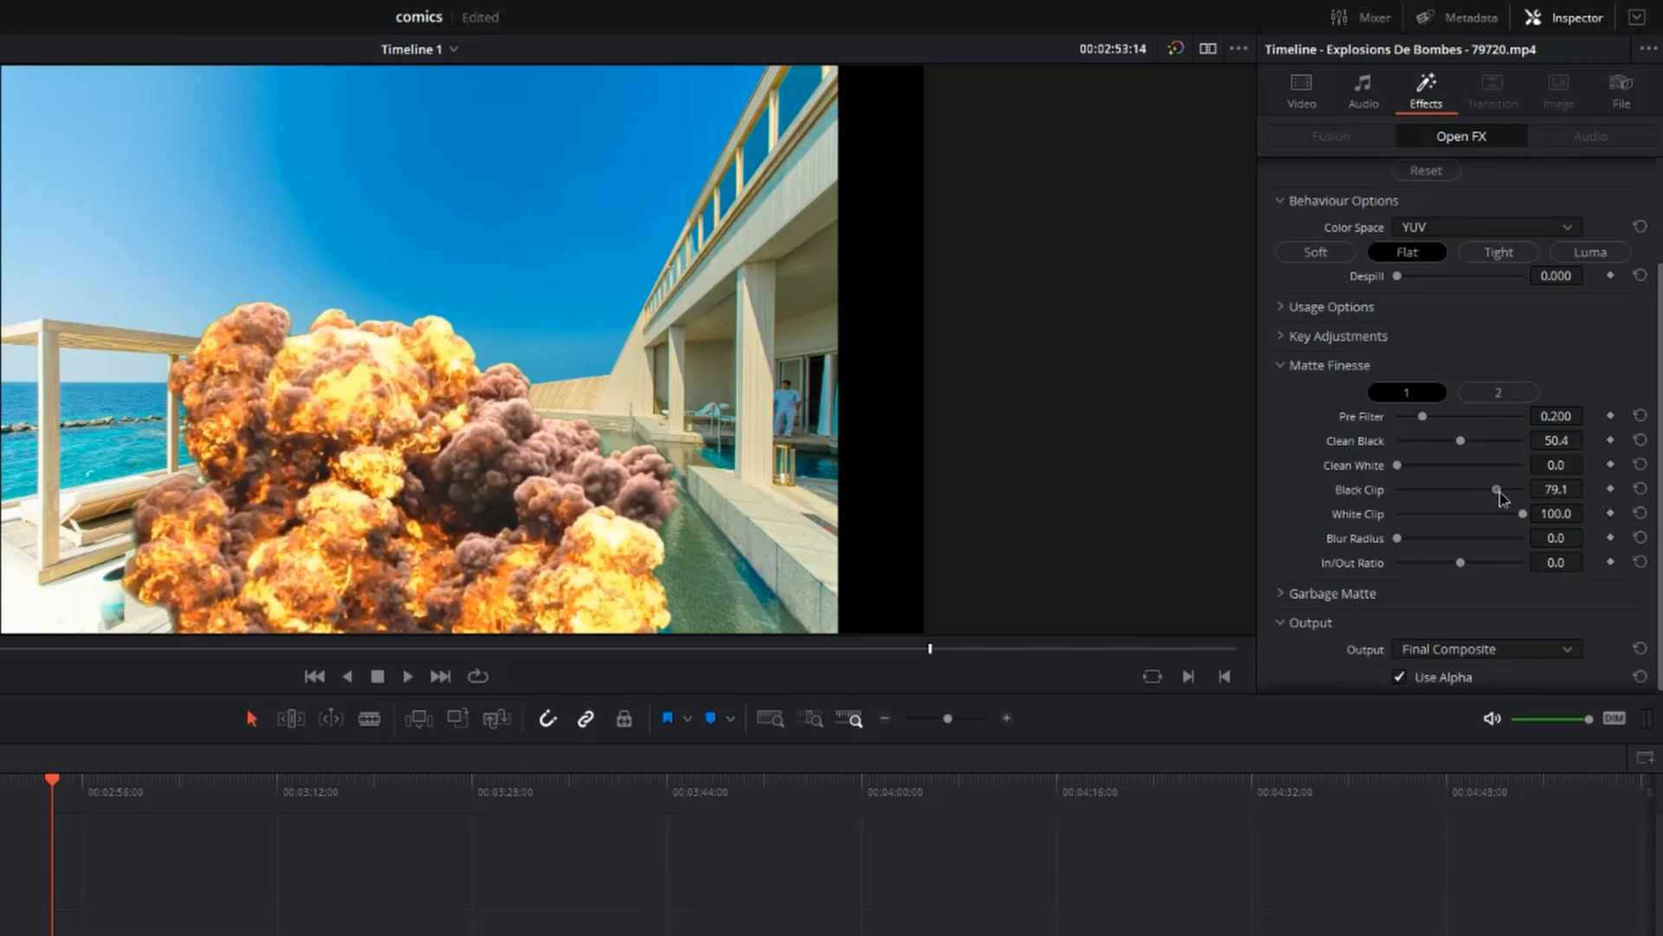
drag(1500, 495, 1603, 496)
click(1493, 390)
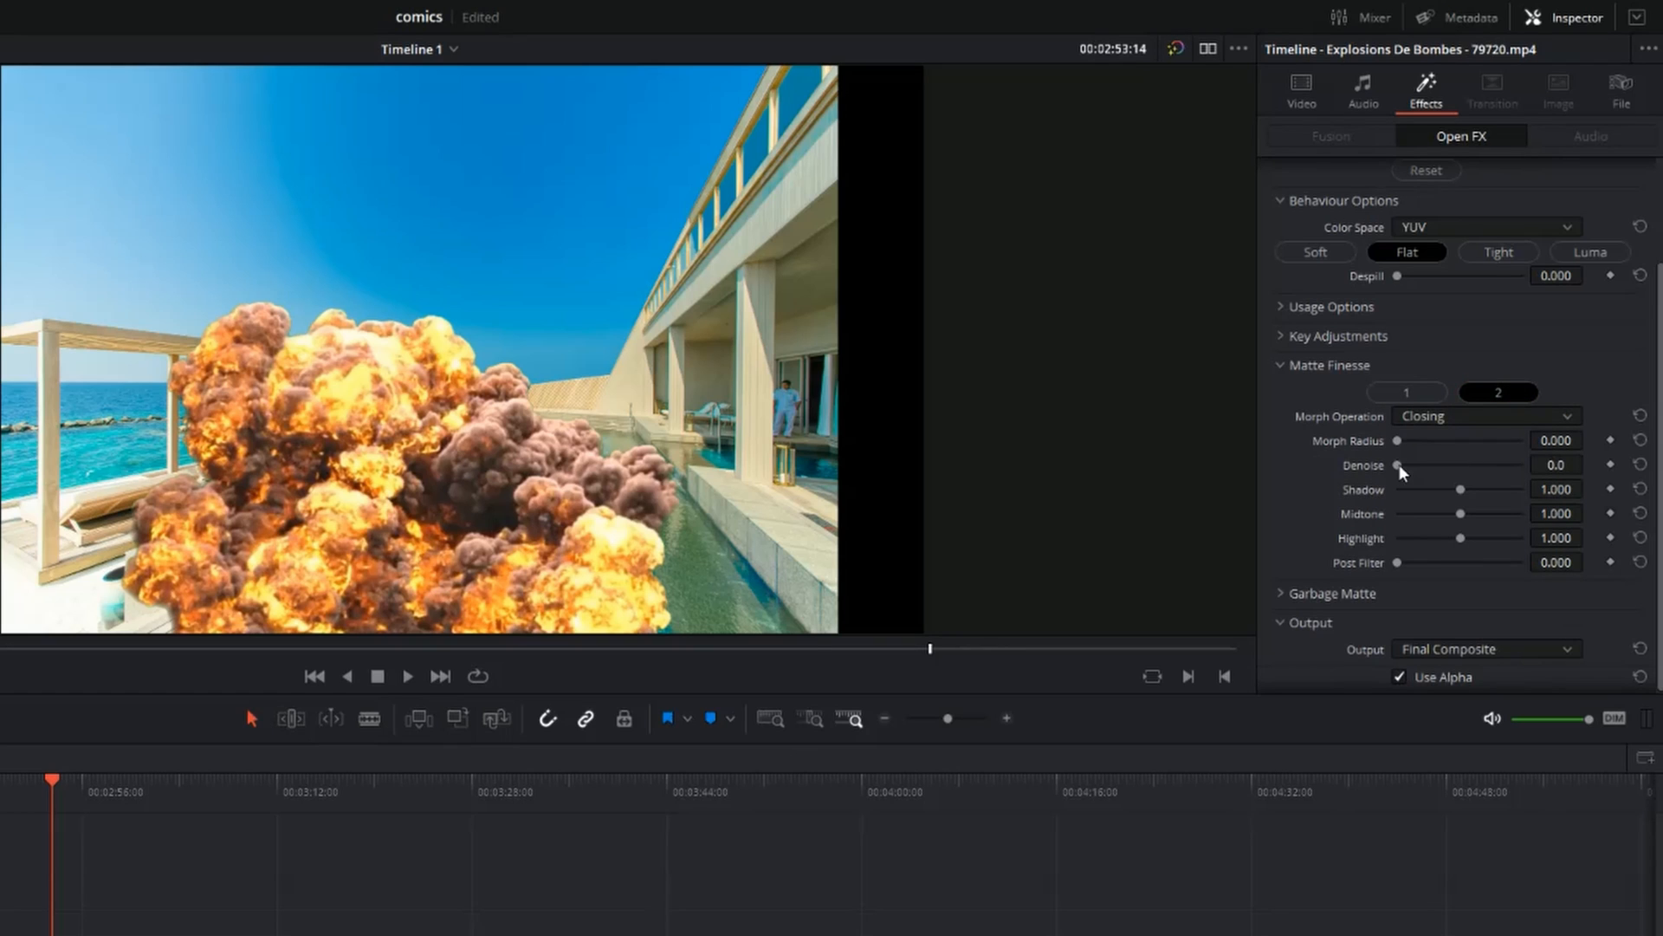
drag(1397, 467, 1400, 466)
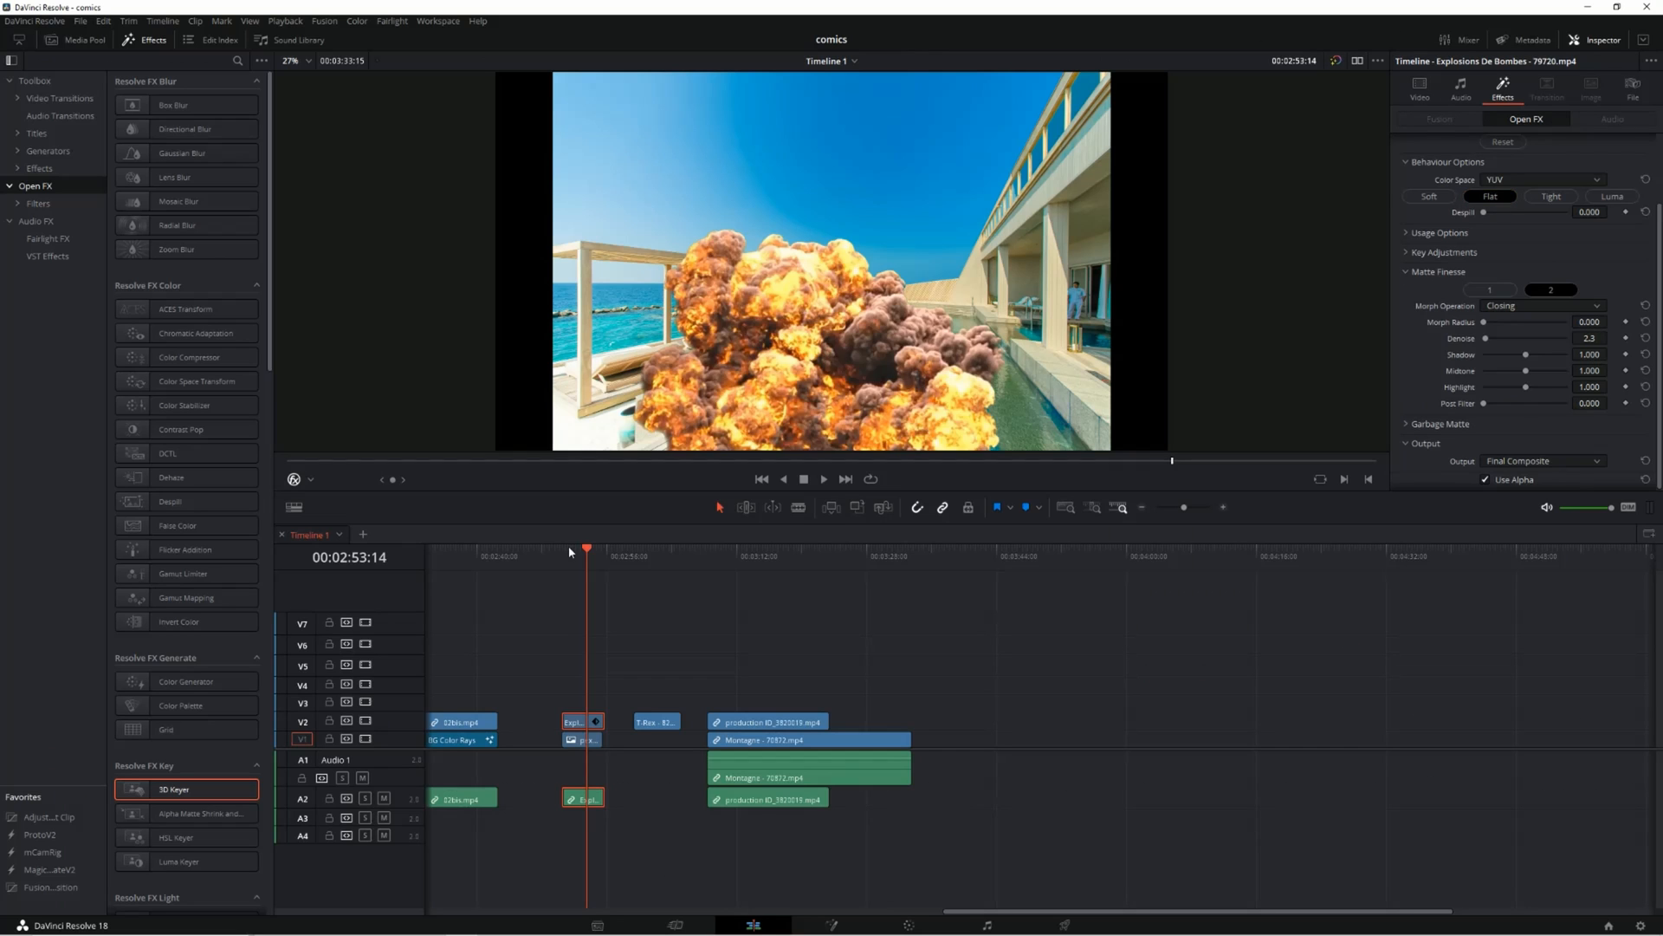
Step: Play back the explosion composite full screen from 00:02:50:12
click(16, 784)
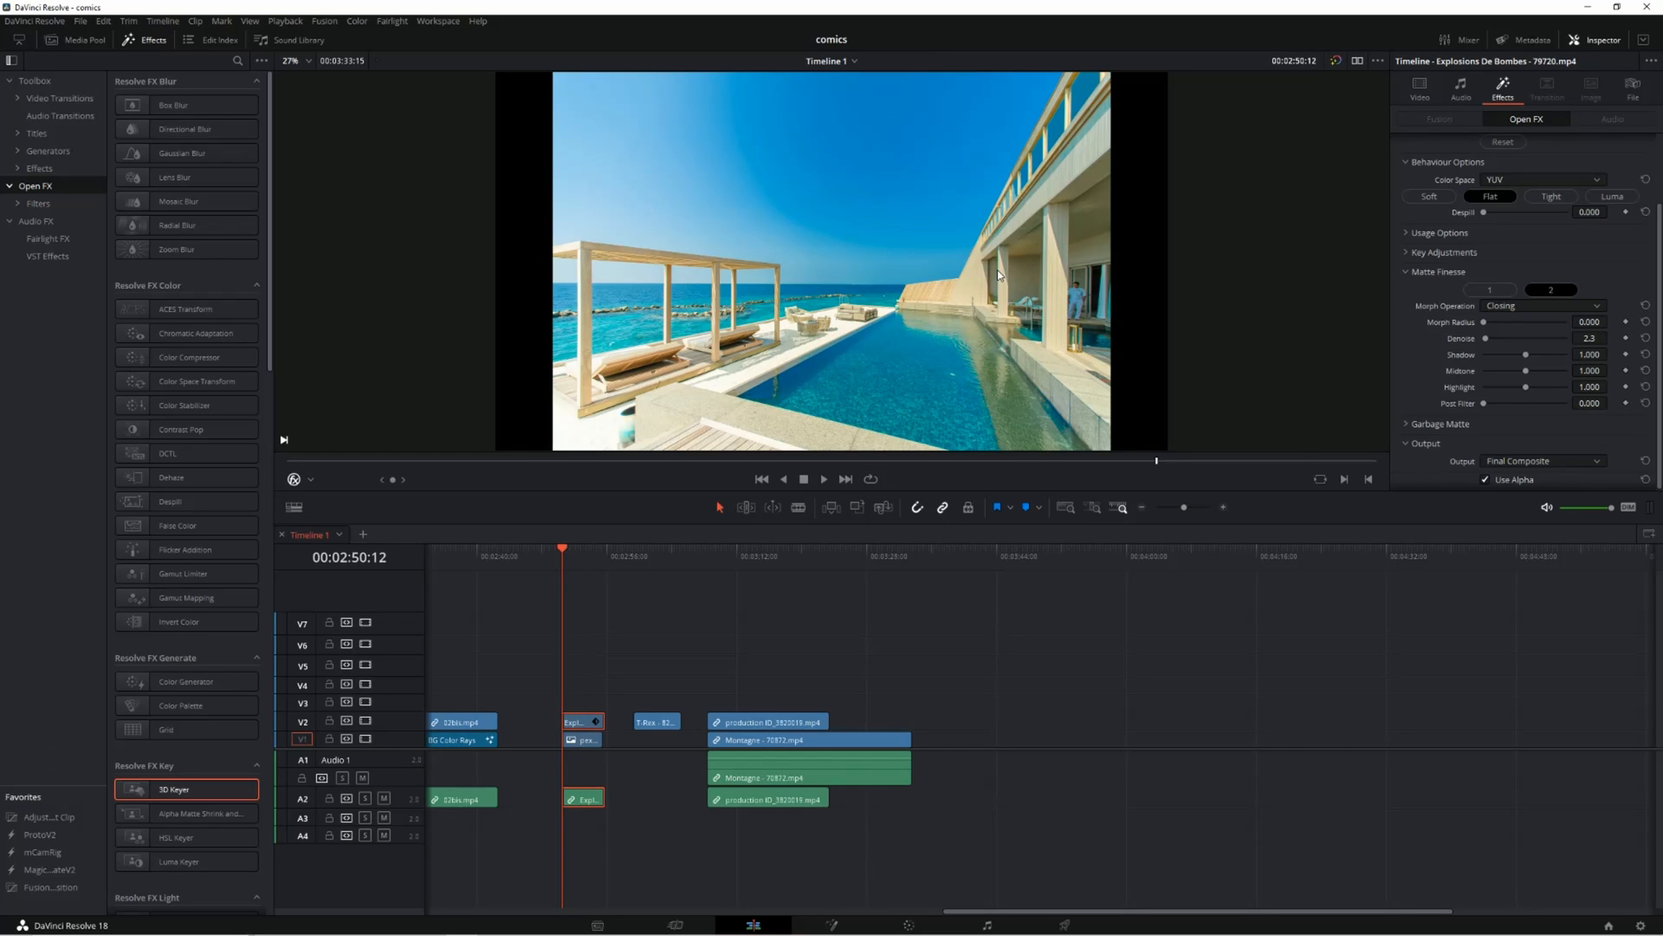
key(ctrl+f)
key(space)
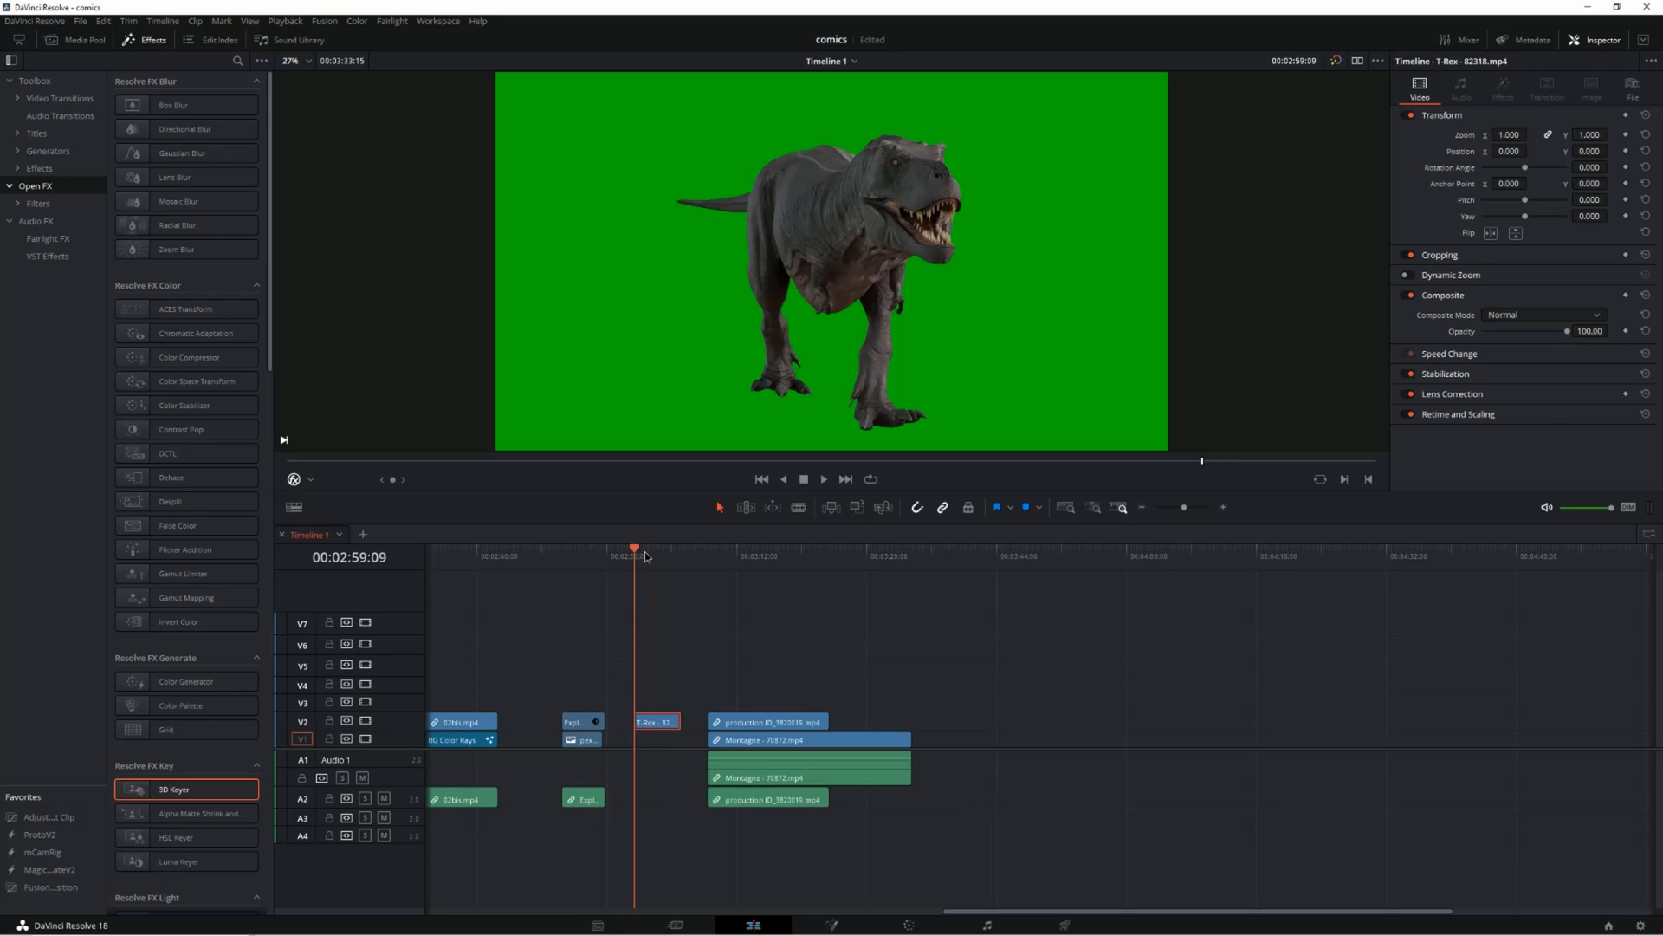
Step: Go to 00:03:01:07 in the T-Rex clip and apply the 3D Keyer effect to it
click(653, 556)
right_click(653, 556)
click(628, 613)
mouse_move(653, 549)
mouse_down()
mouse_move(635, 548)
mouse_move(652, 555)
mouse_up()
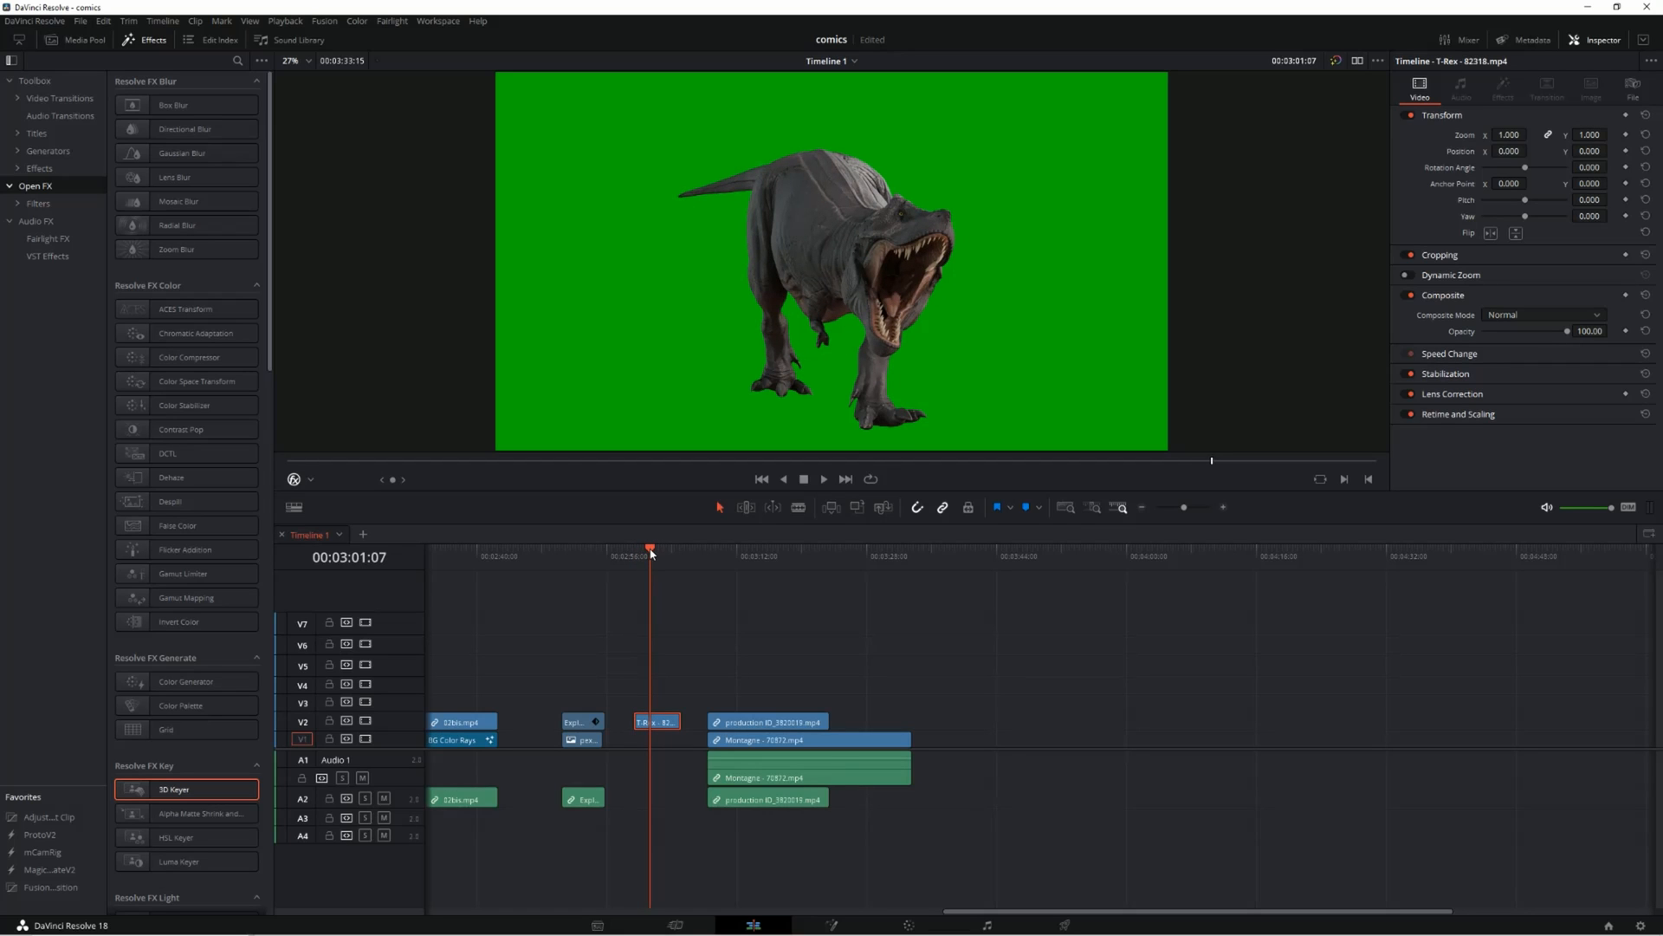
drag(189, 789, 668, 724)
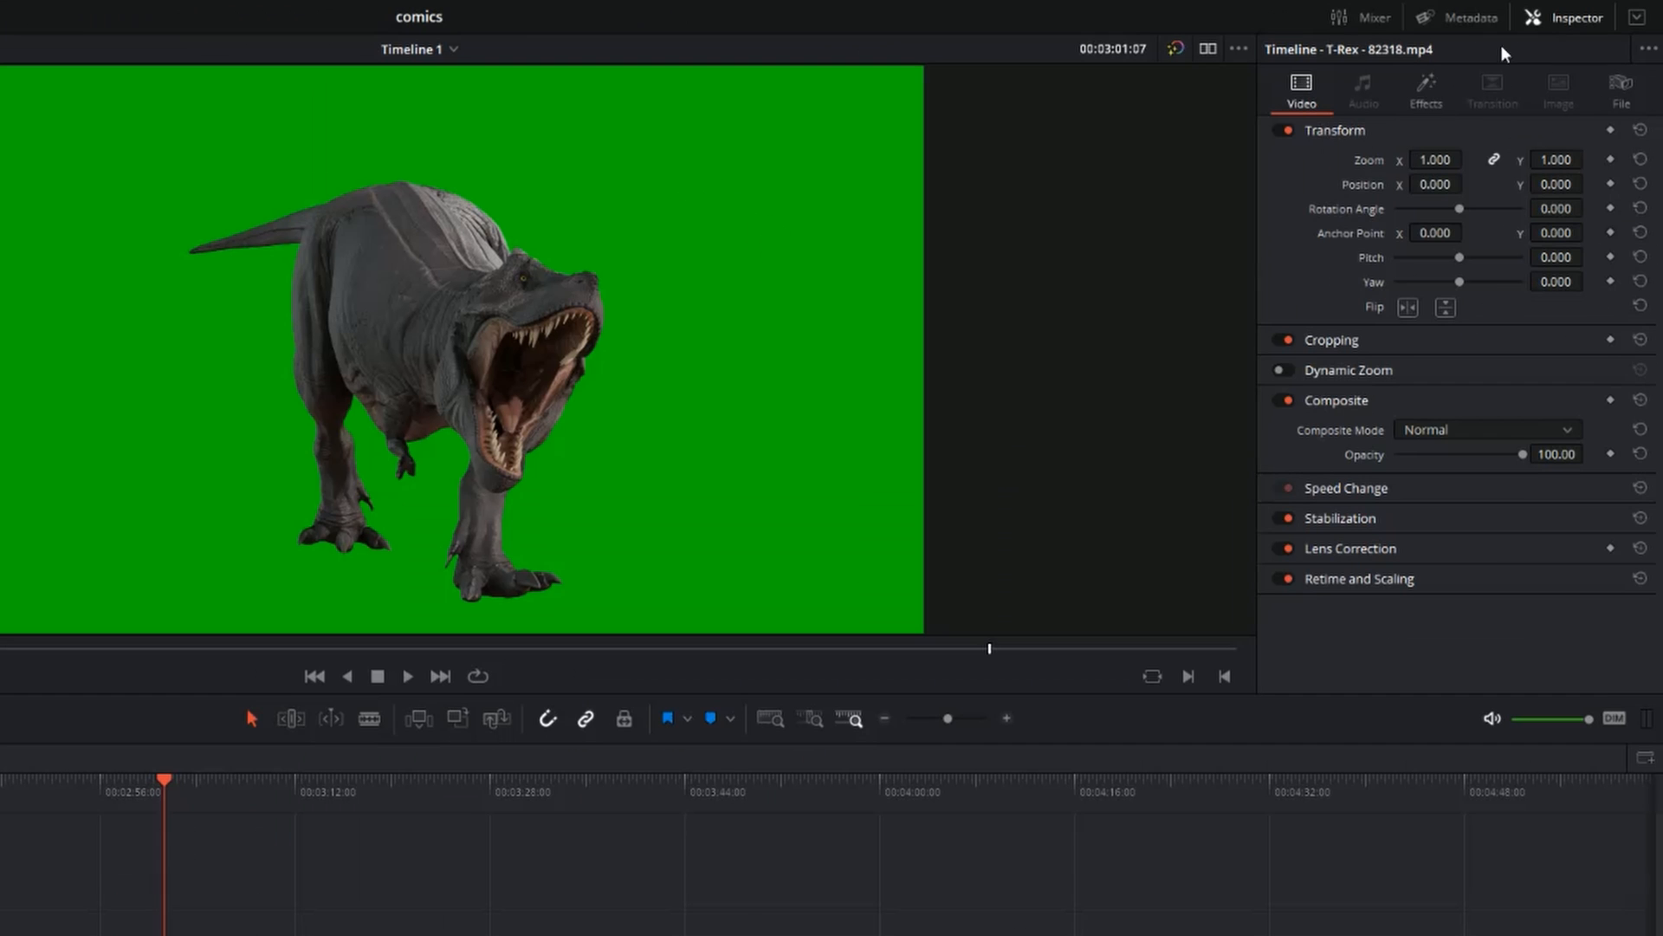
Step: Key out the T-Rex clip's green background with the 3D Keyer picker and set Despill to 1.000
click(1503, 87)
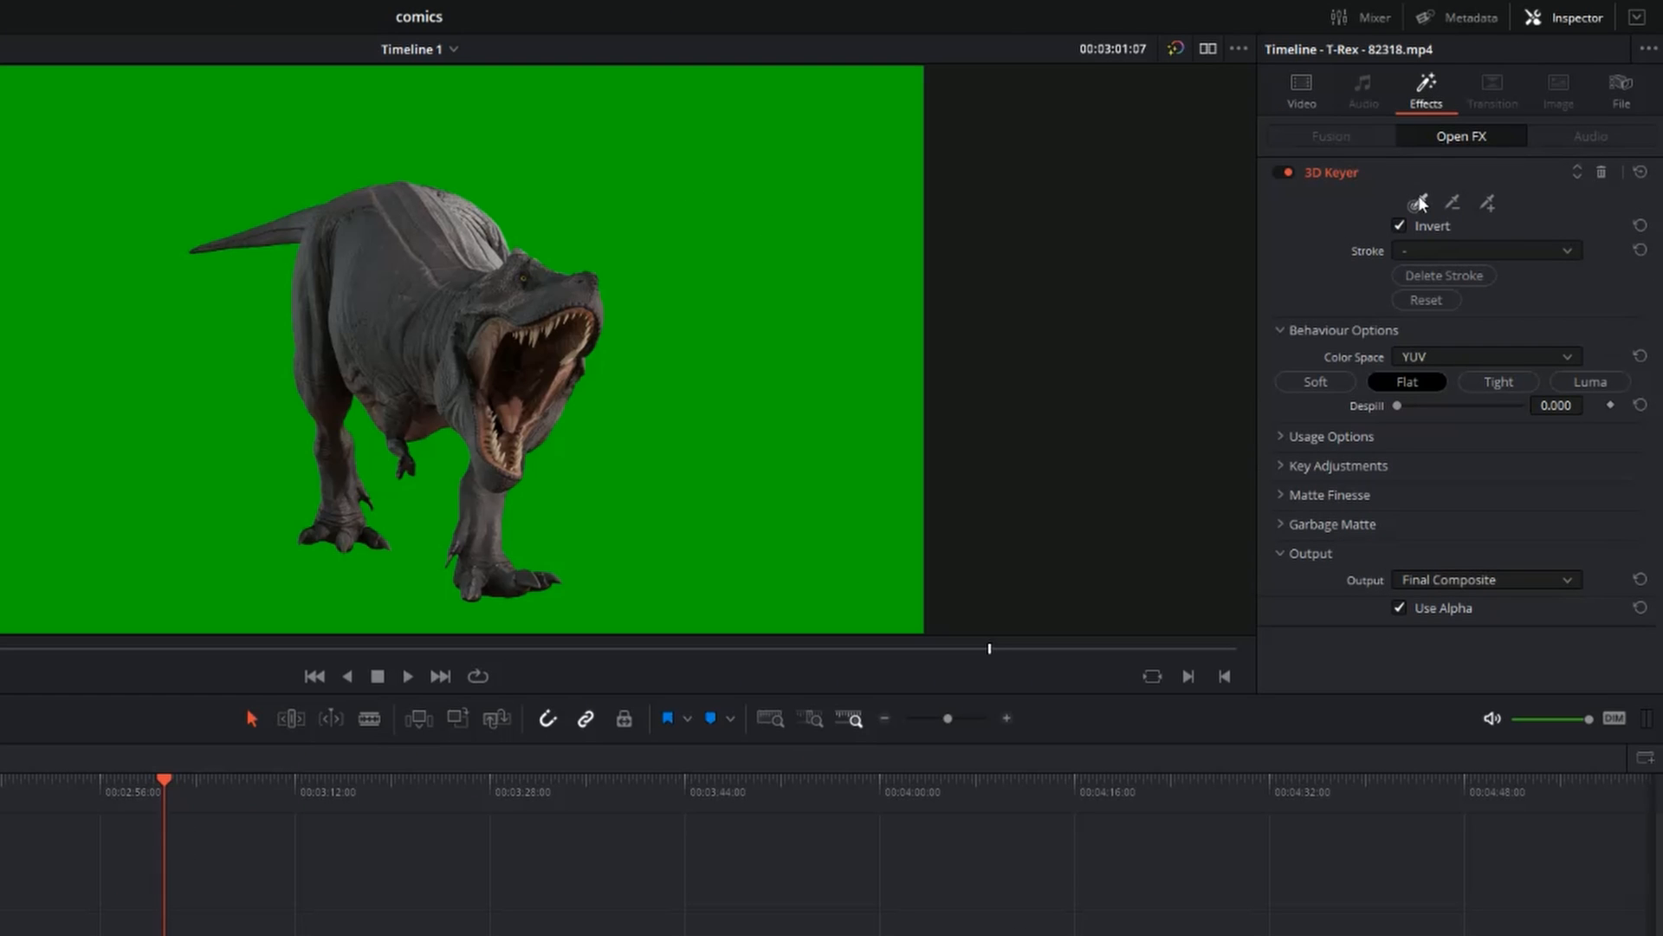
drag(798, 133, 801, 362)
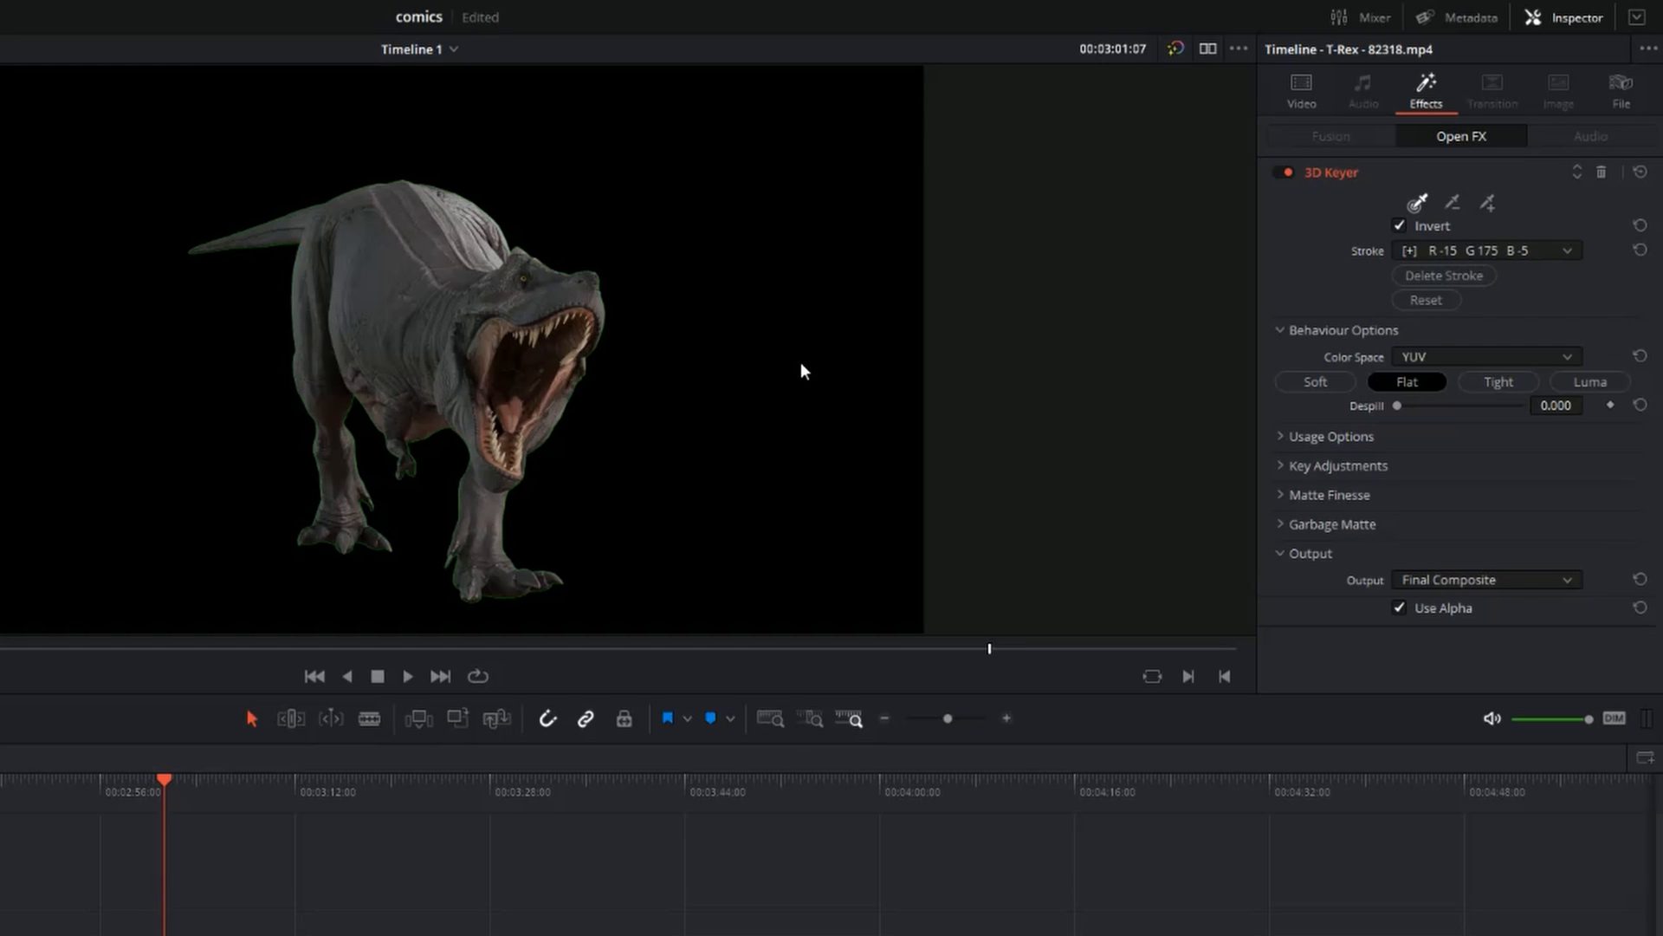
scroll(425, 314, up, 4)
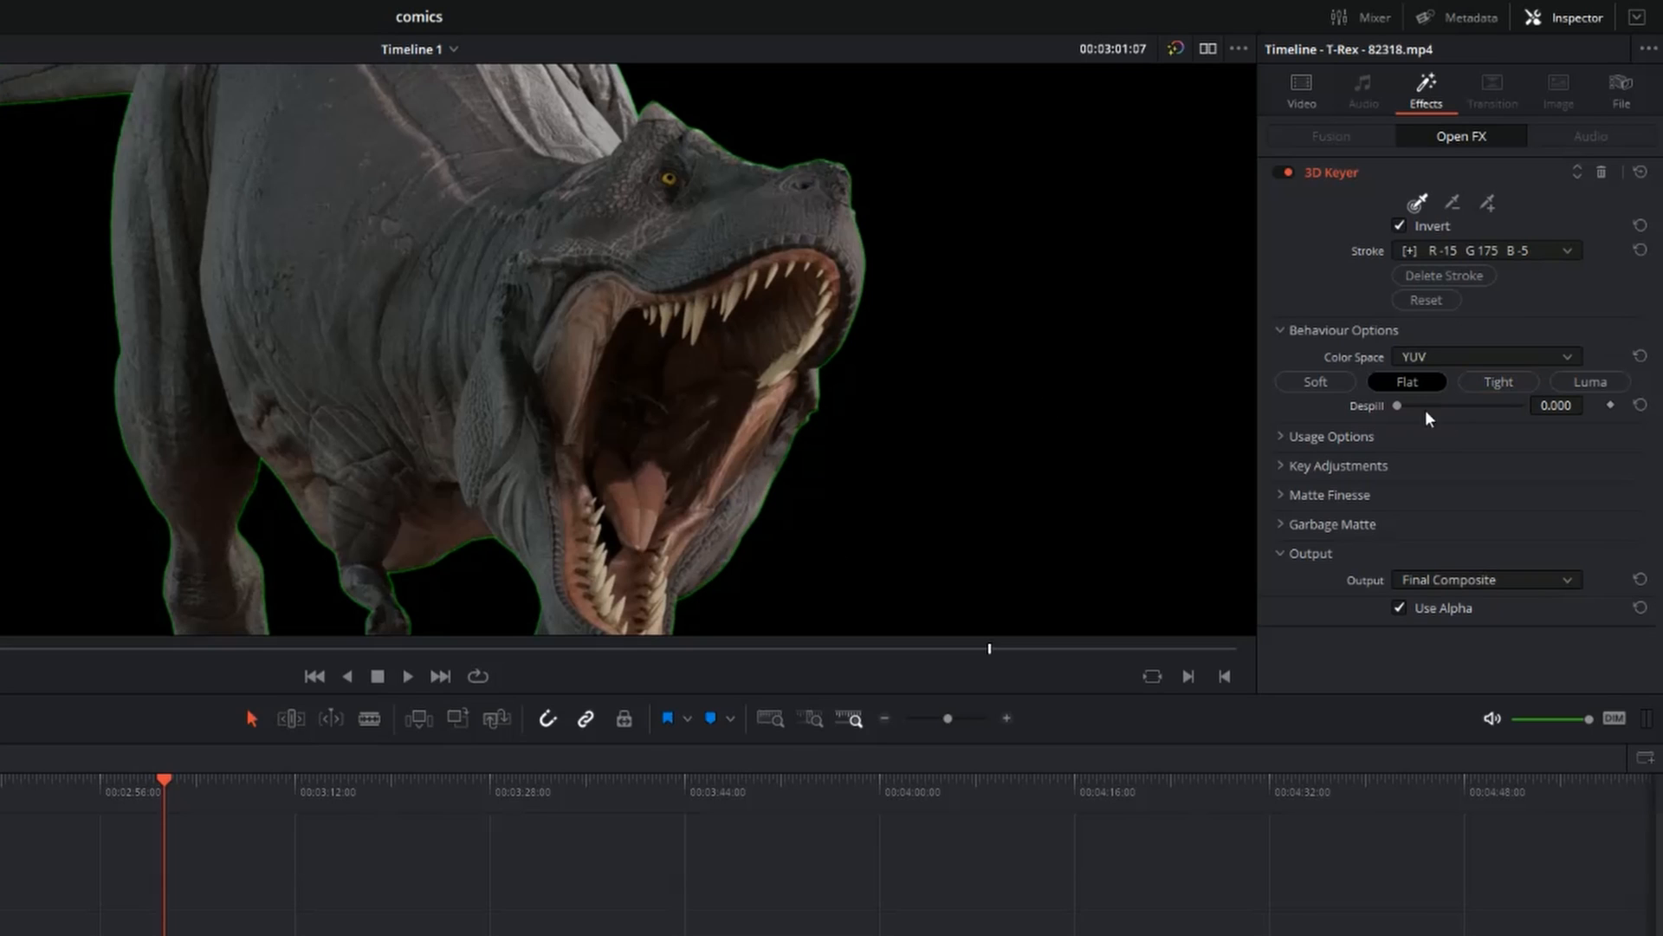
drag(1398, 403, 1655, 423)
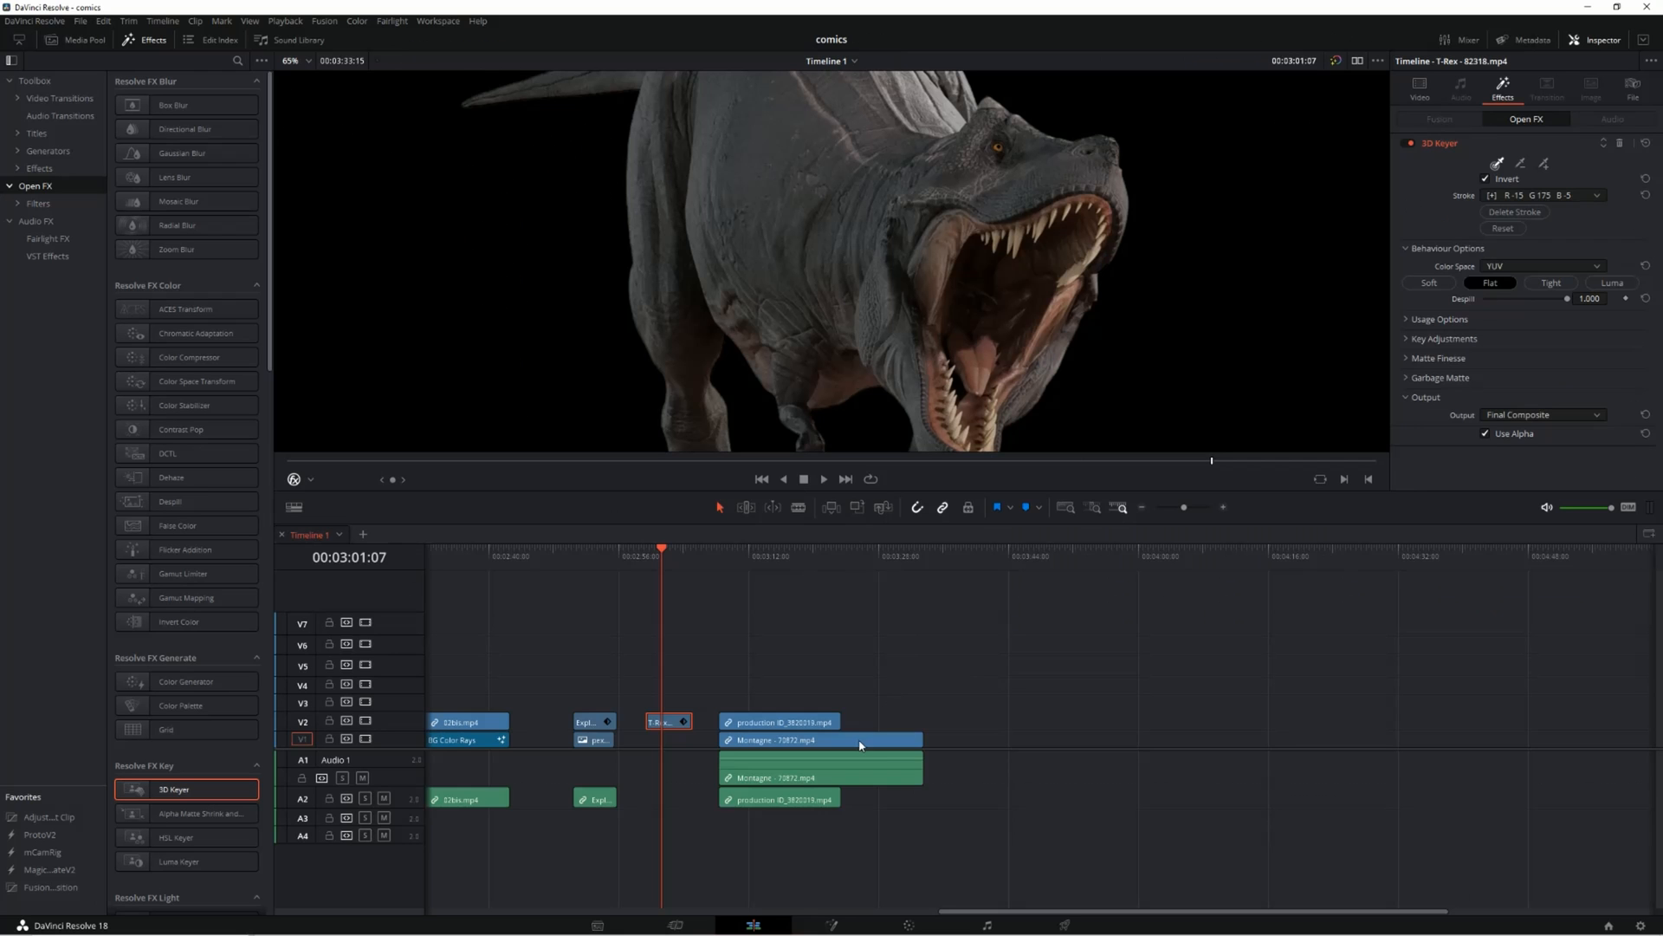
Step: Move the Montagne clip on V1 under the T-Rex clip and play back the composite
drag(861, 742, 776, 744)
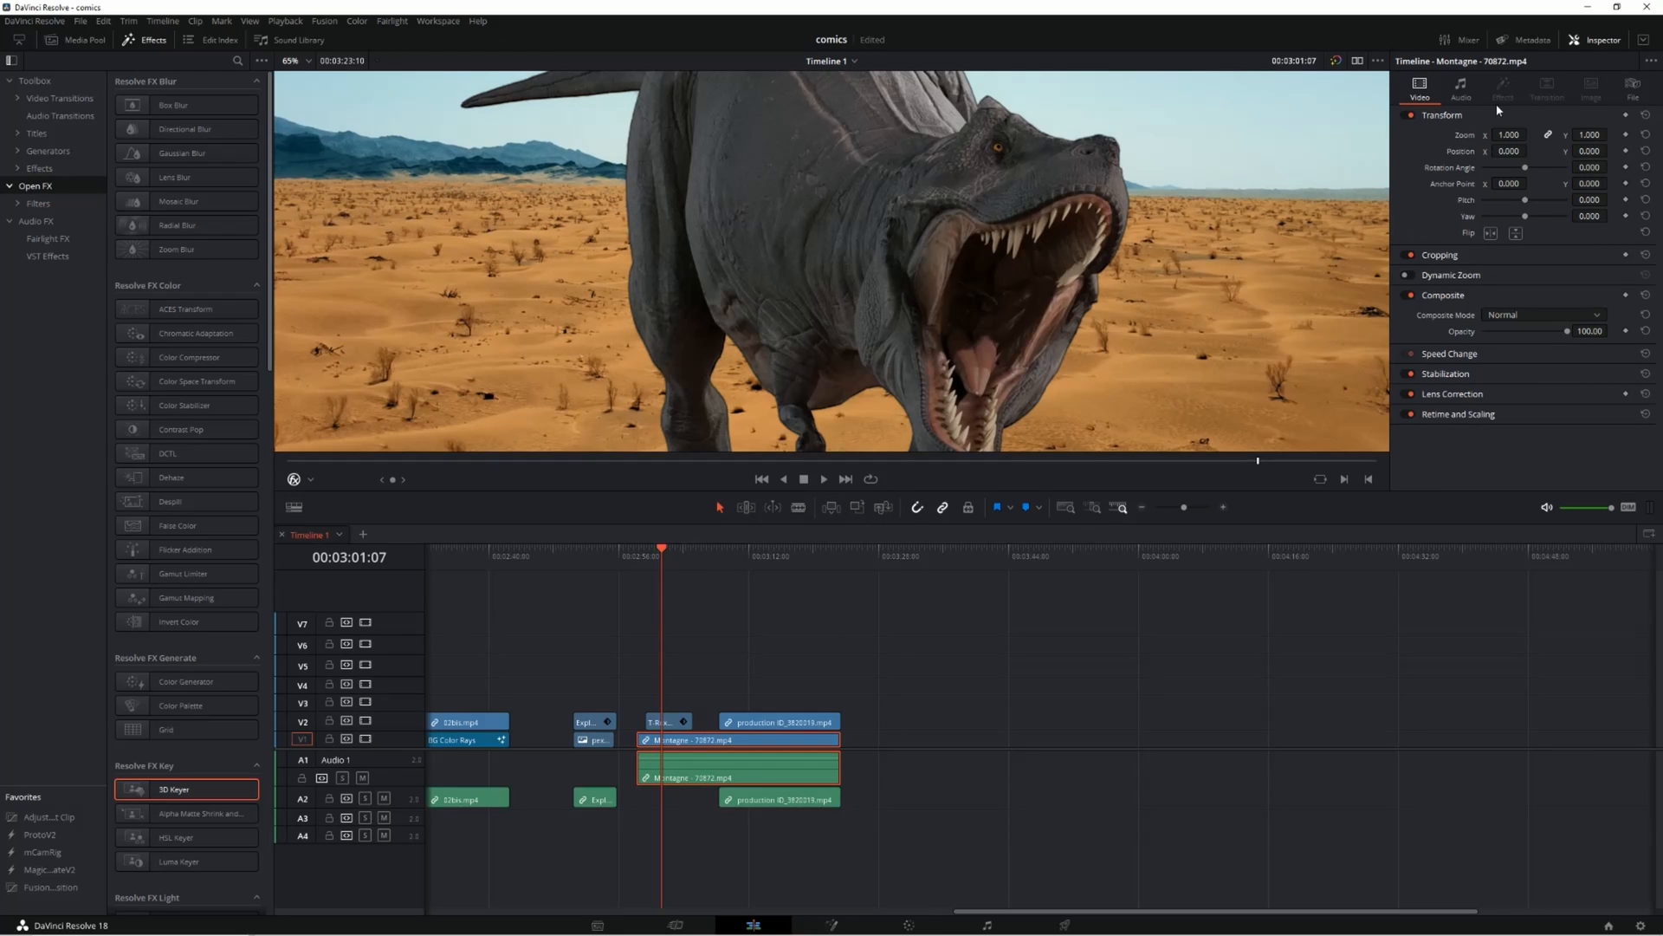
scroll(1168, 275, down, 5)
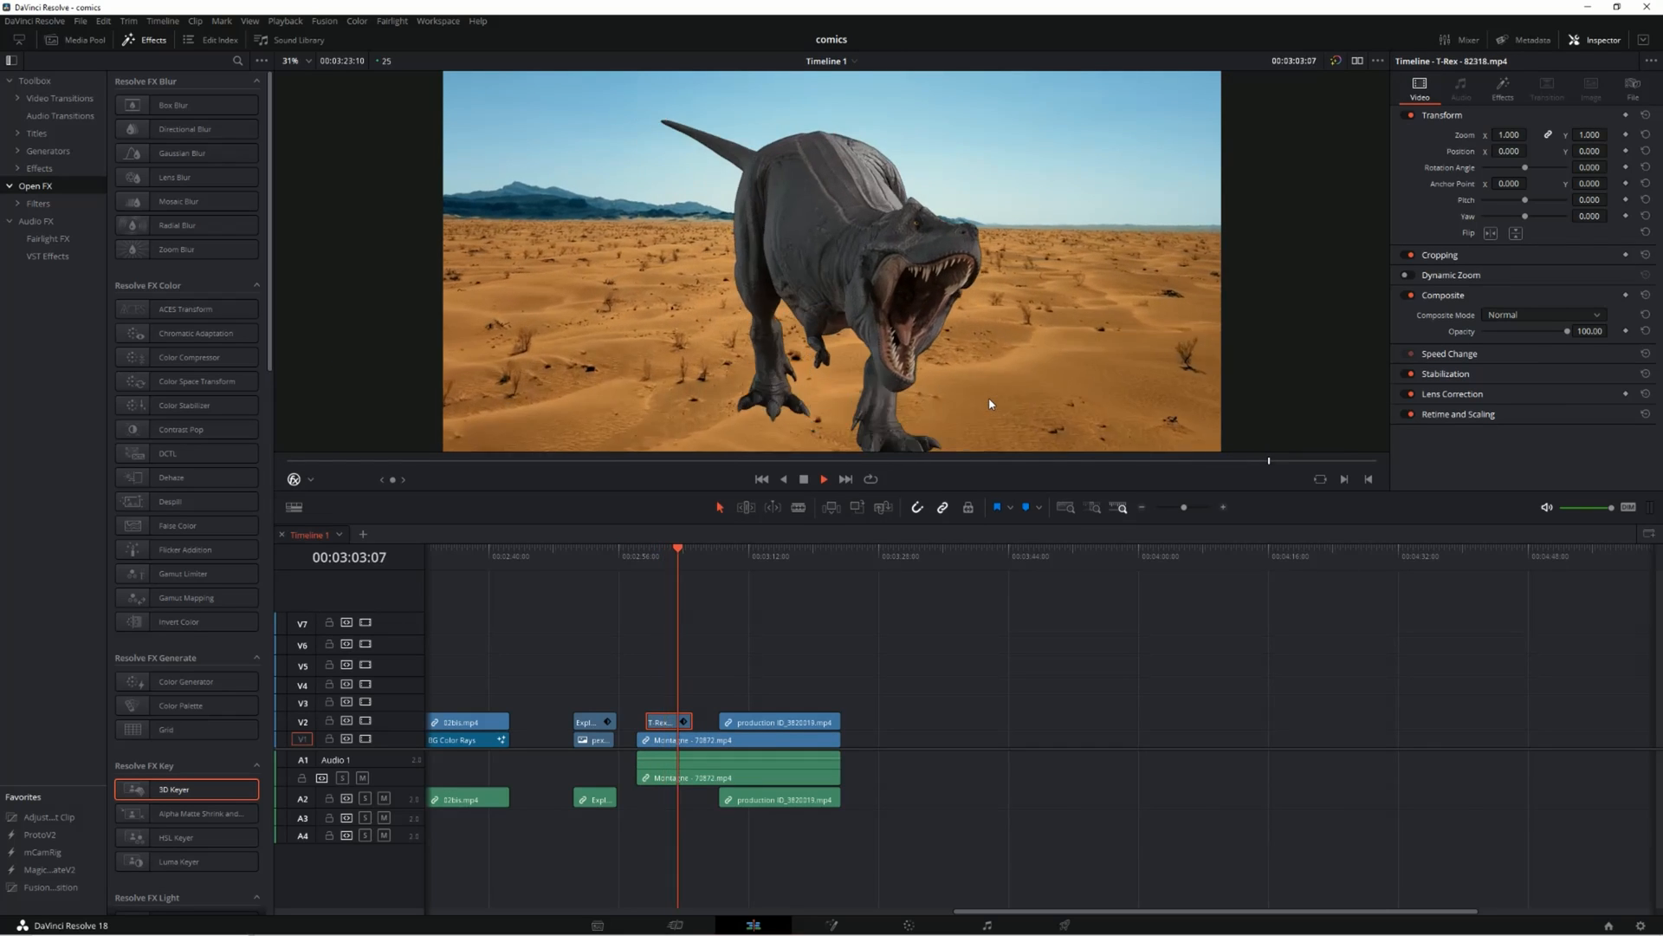
key(space)
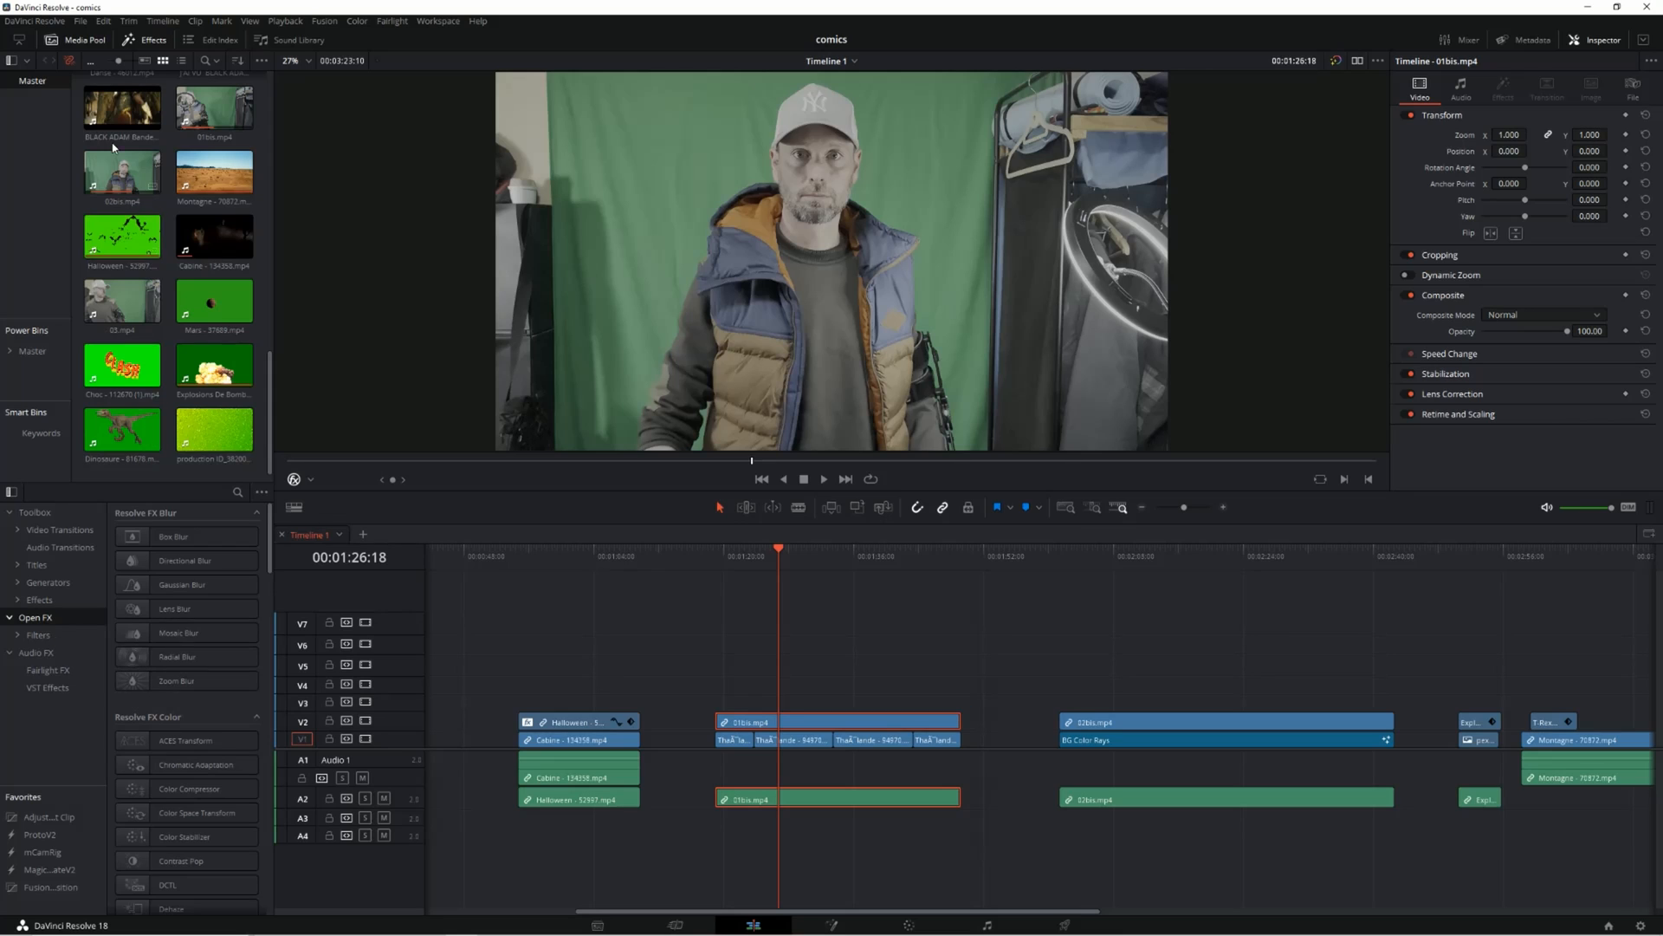
Step: Close the Media Pool, apply the 3D Keyer to the 01bis.mp4 clip and show its effect settings
click(76, 40)
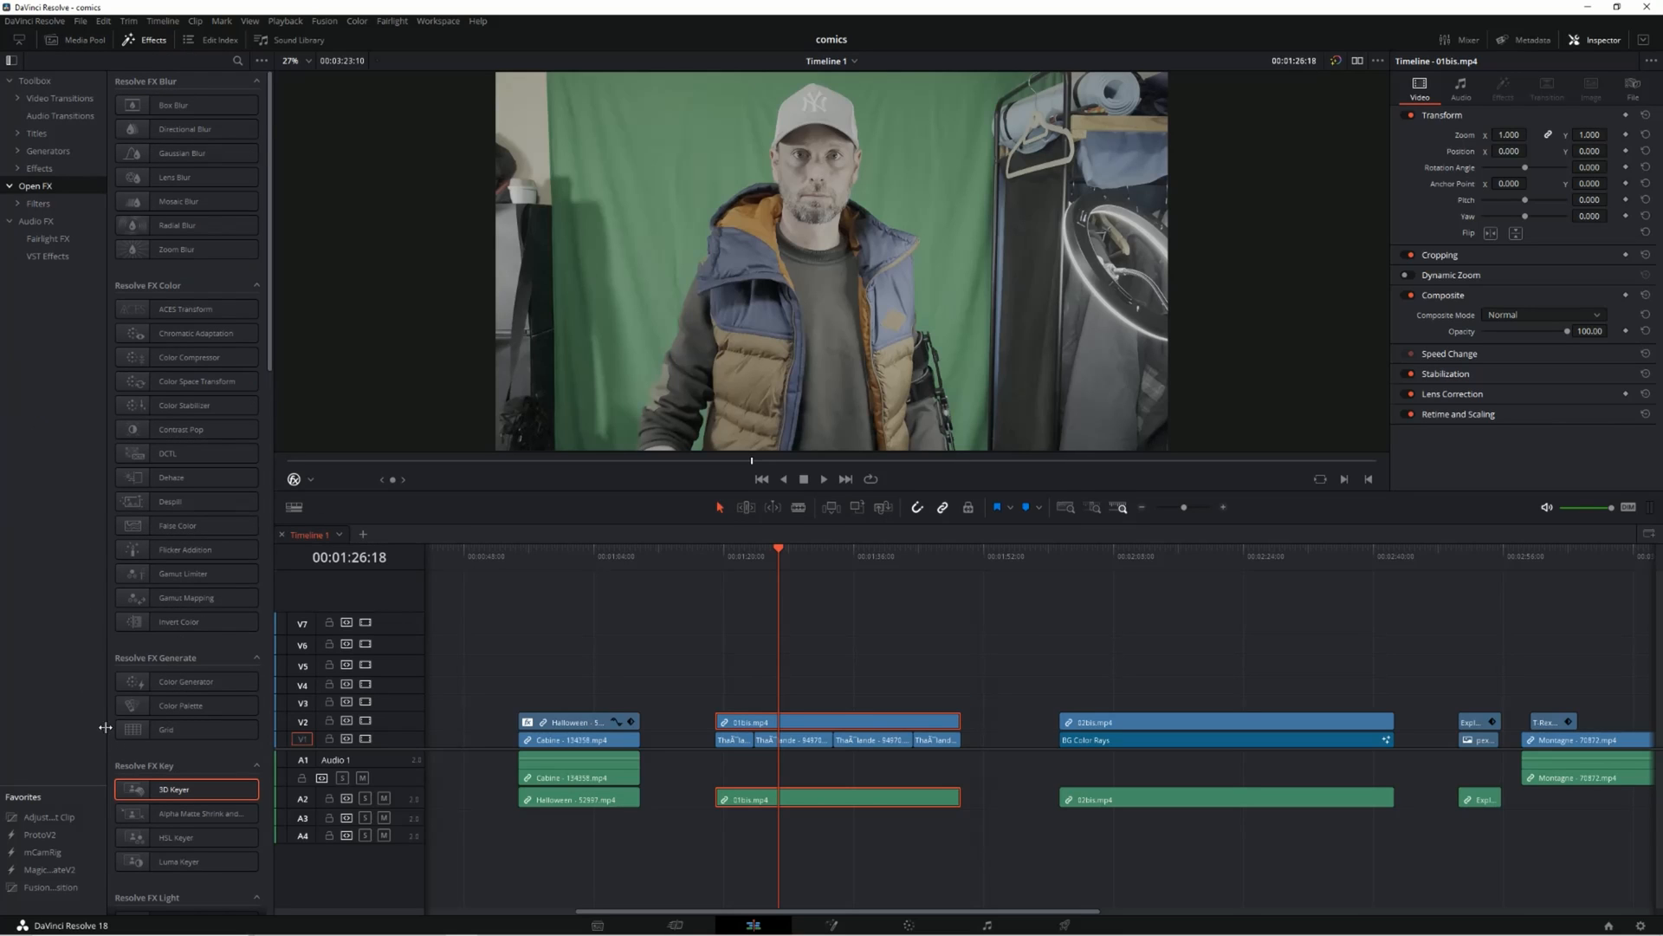
drag(163, 790, 825, 721)
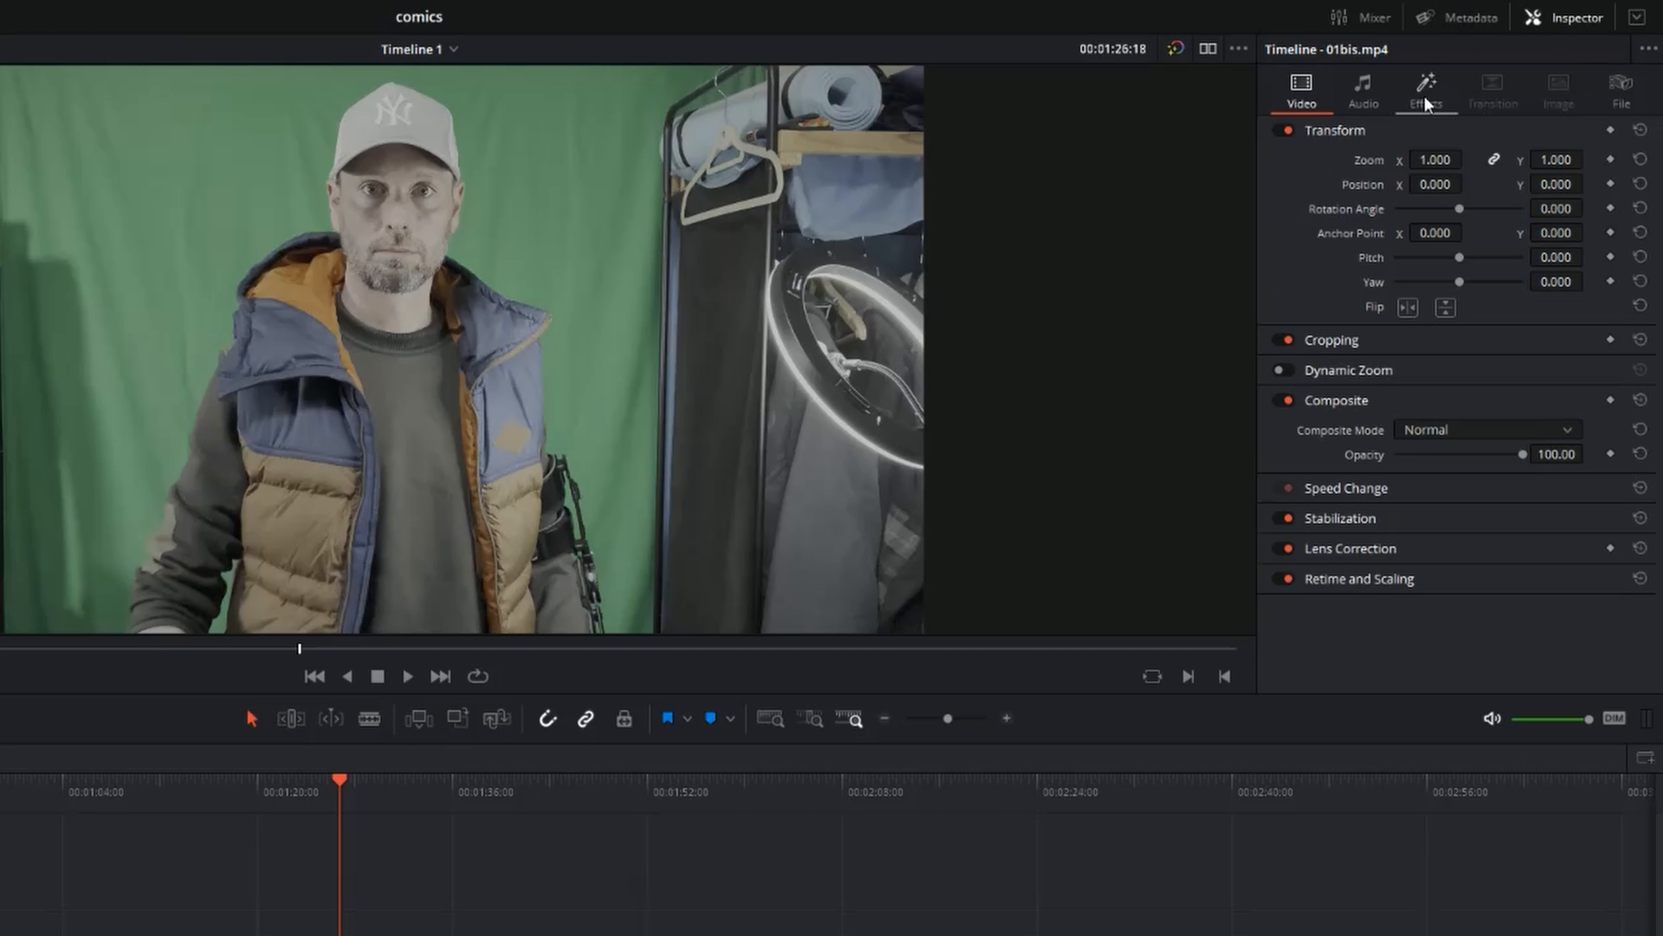
click(1504, 90)
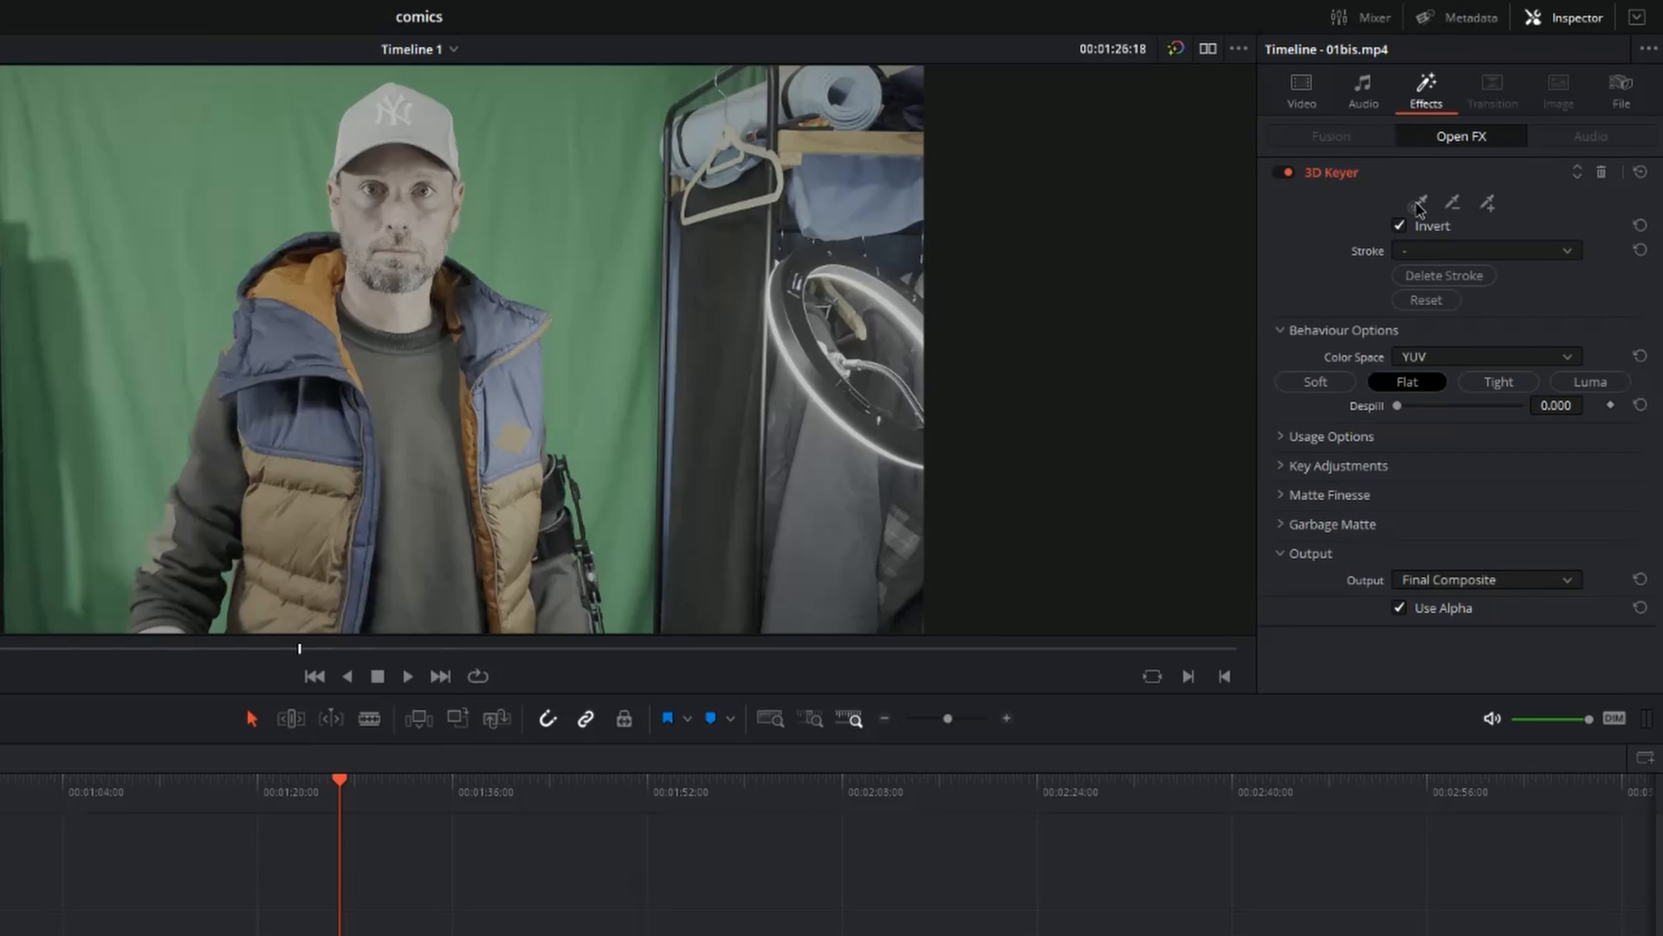
Step: Sample the green backdrop beside the man with the 3D Keyer picker and set Output to Alpha Highlight B/W
drag(532, 116, 596, 260)
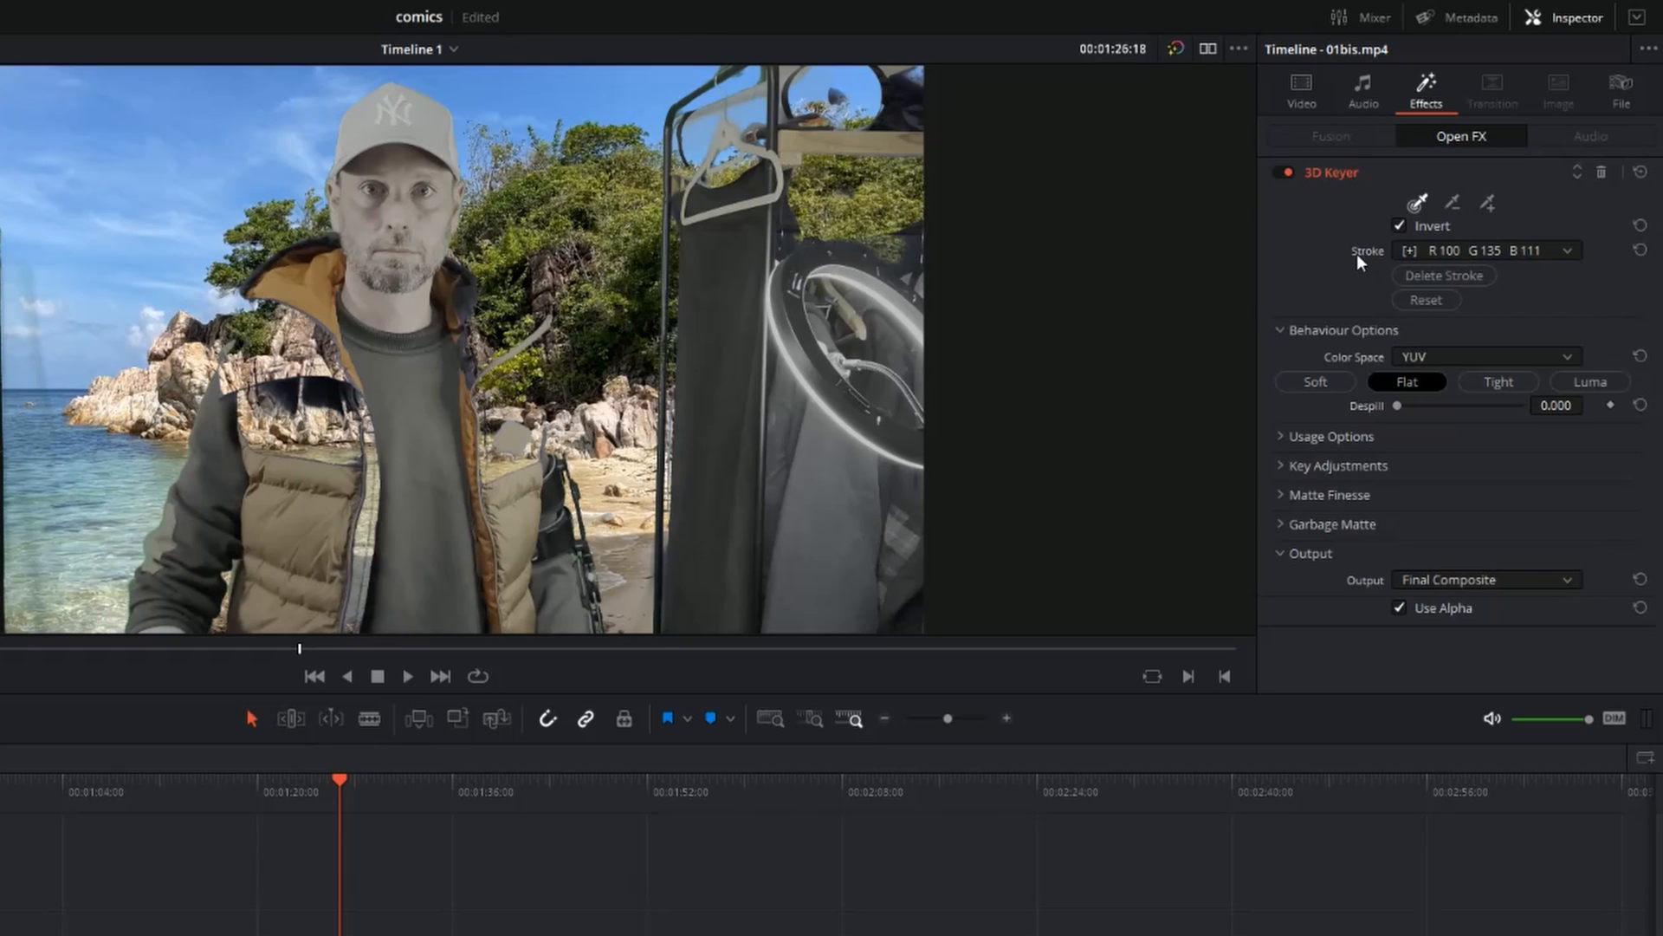
click(1491, 581)
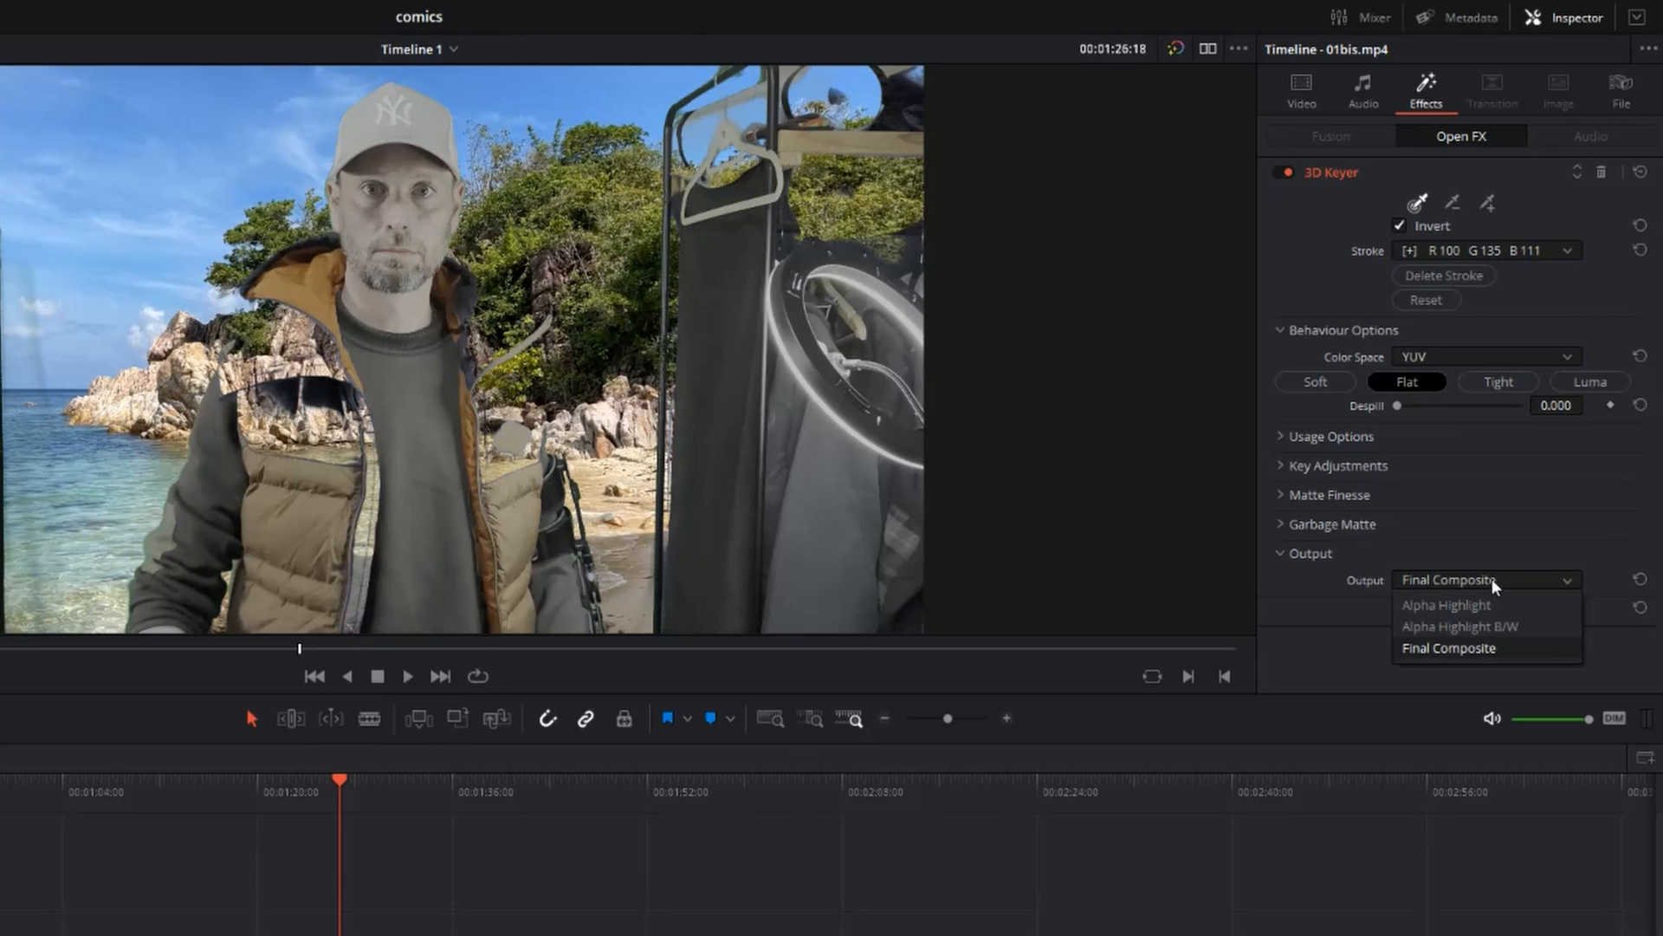
click(1469, 625)
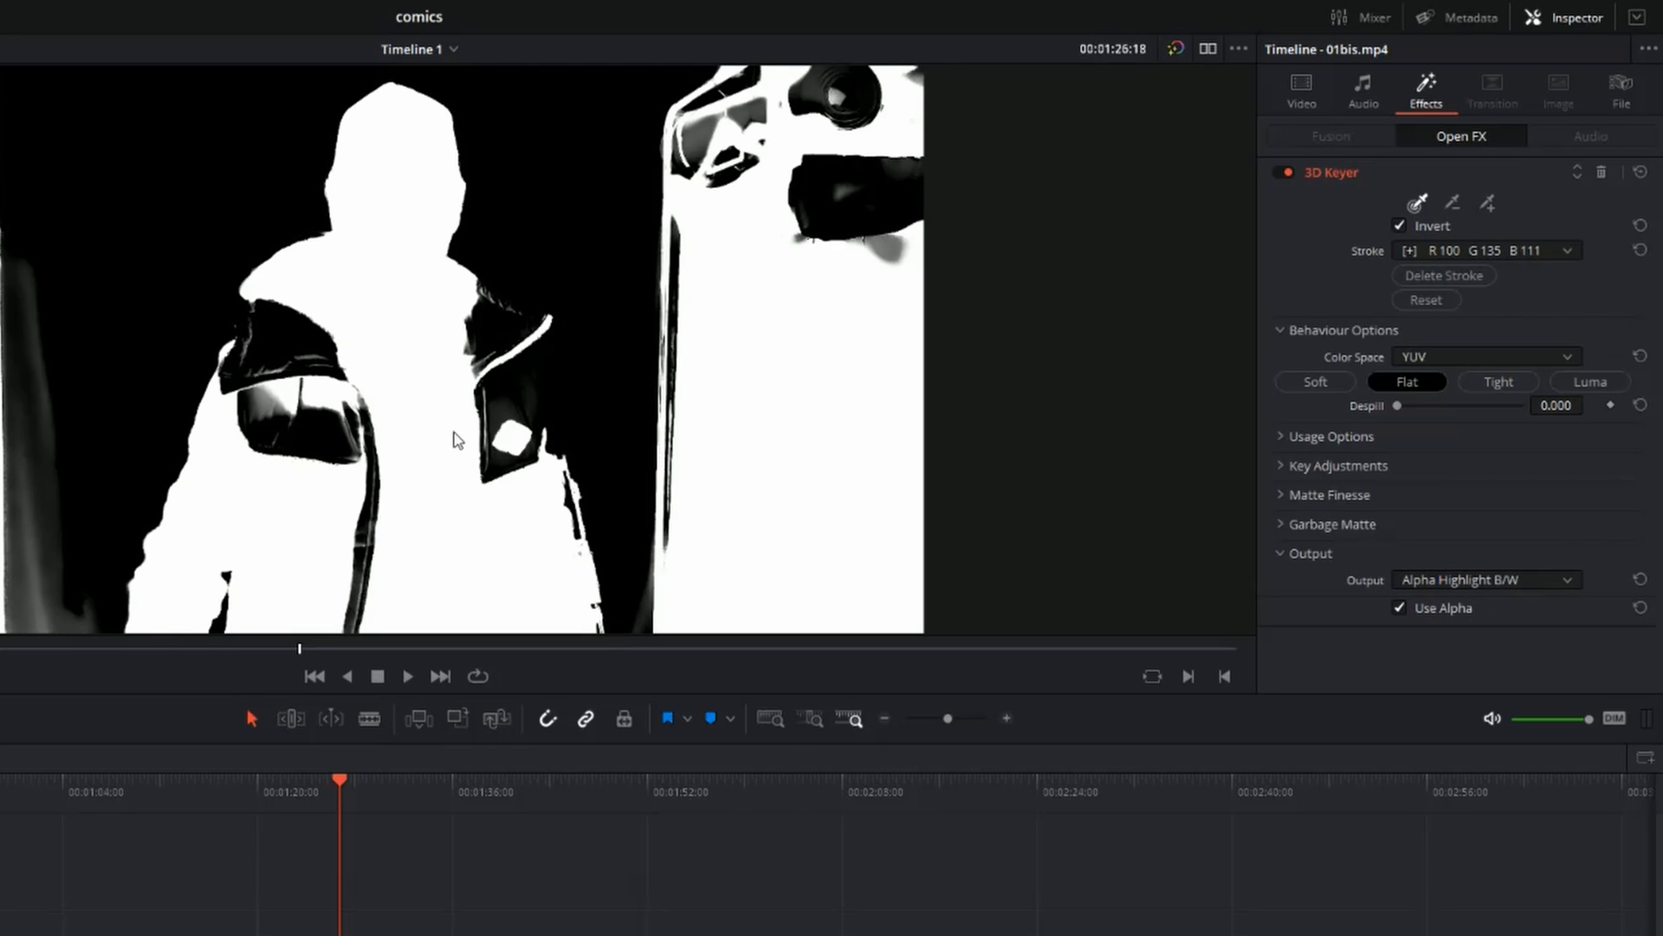
Step: Try to restore the jacket areas in the matte with subtracting strokes across both sides of the chest
click(1453, 202)
mouse_move(482, 338)
mouse_down()
mouse_move(510, 433)
mouse_move(330, 446)
mouse_move(269, 308)
mouse_move(324, 419)
mouse_up()
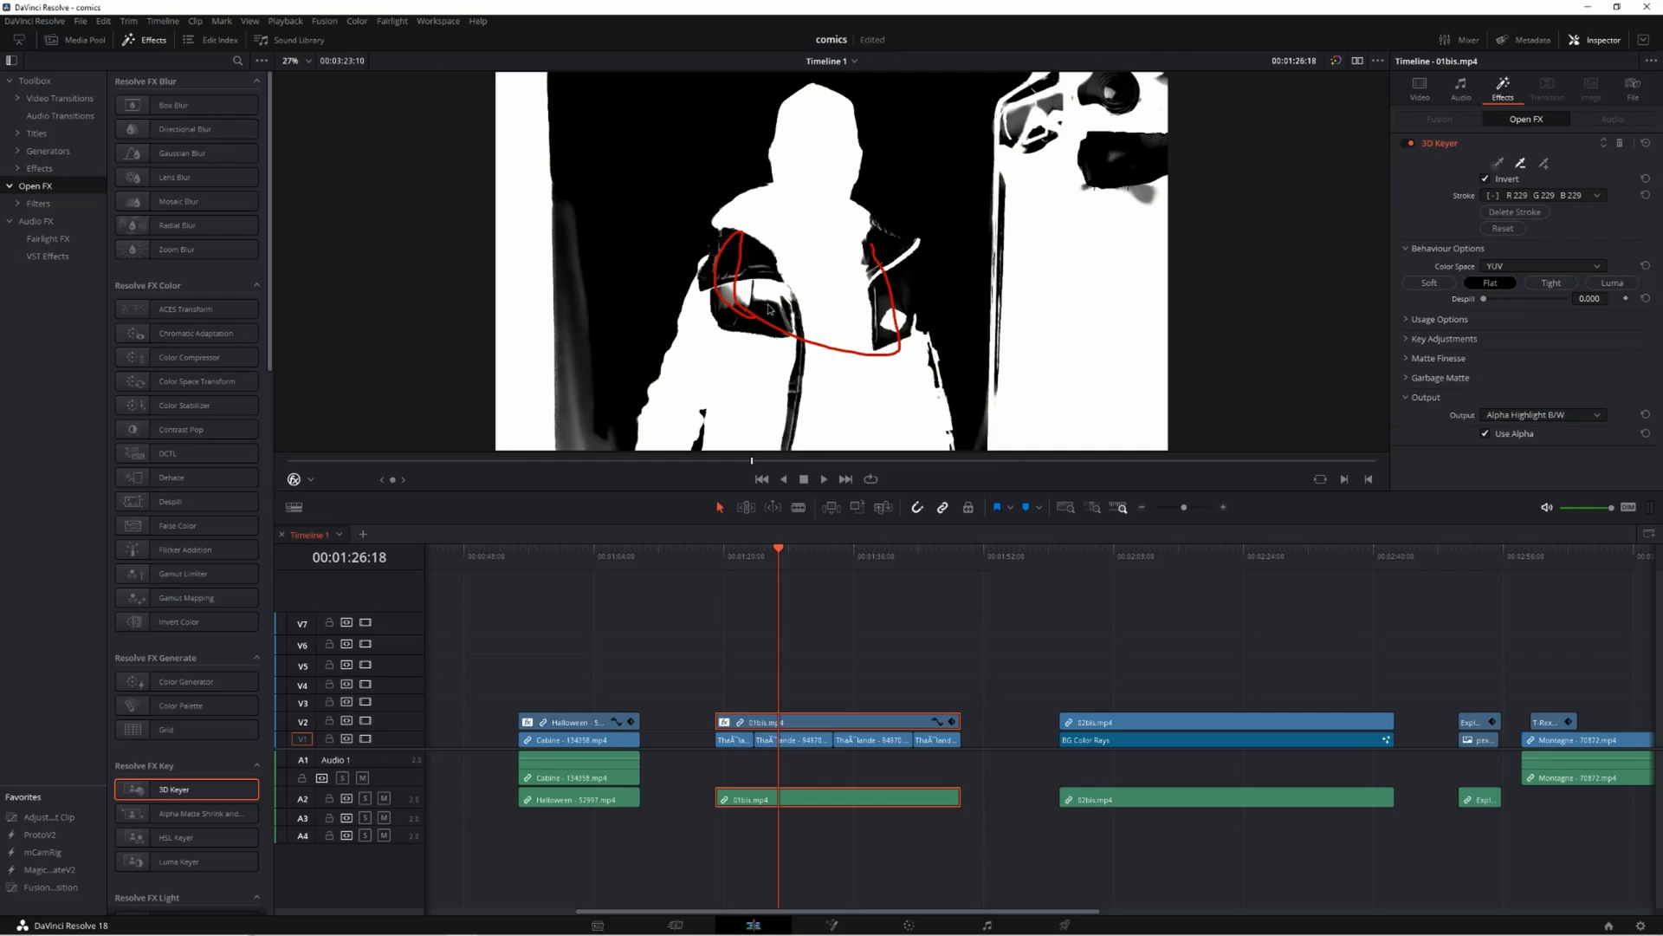
mouse_move(768, 308)
mouse_down()
mouse_move(805, 299)
mouse_move(866, 232)
mouse_move(827, 136)
mouse_move(778, 334)
mouse_move(793, 398)
mouse_move(771, 377)
mouse_move(806, 340)
mouse_up()
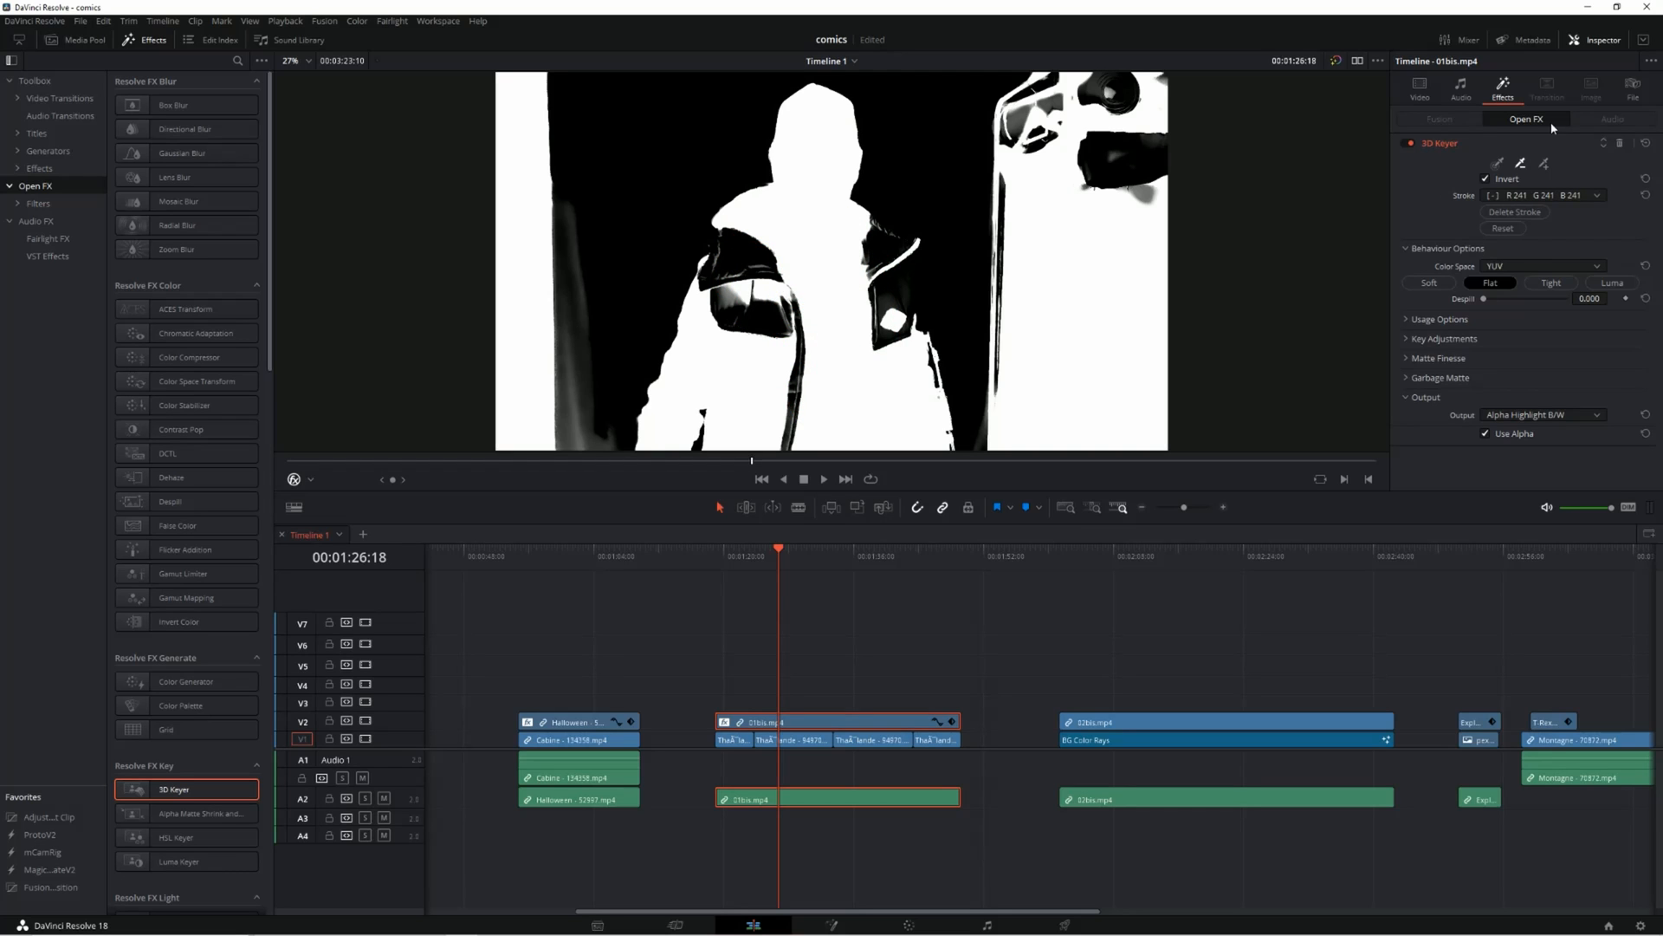
Step: Try the Tight behaviour with another subtracting stroke over the jacket and reset the 3D Keyer
click(1552, 283)
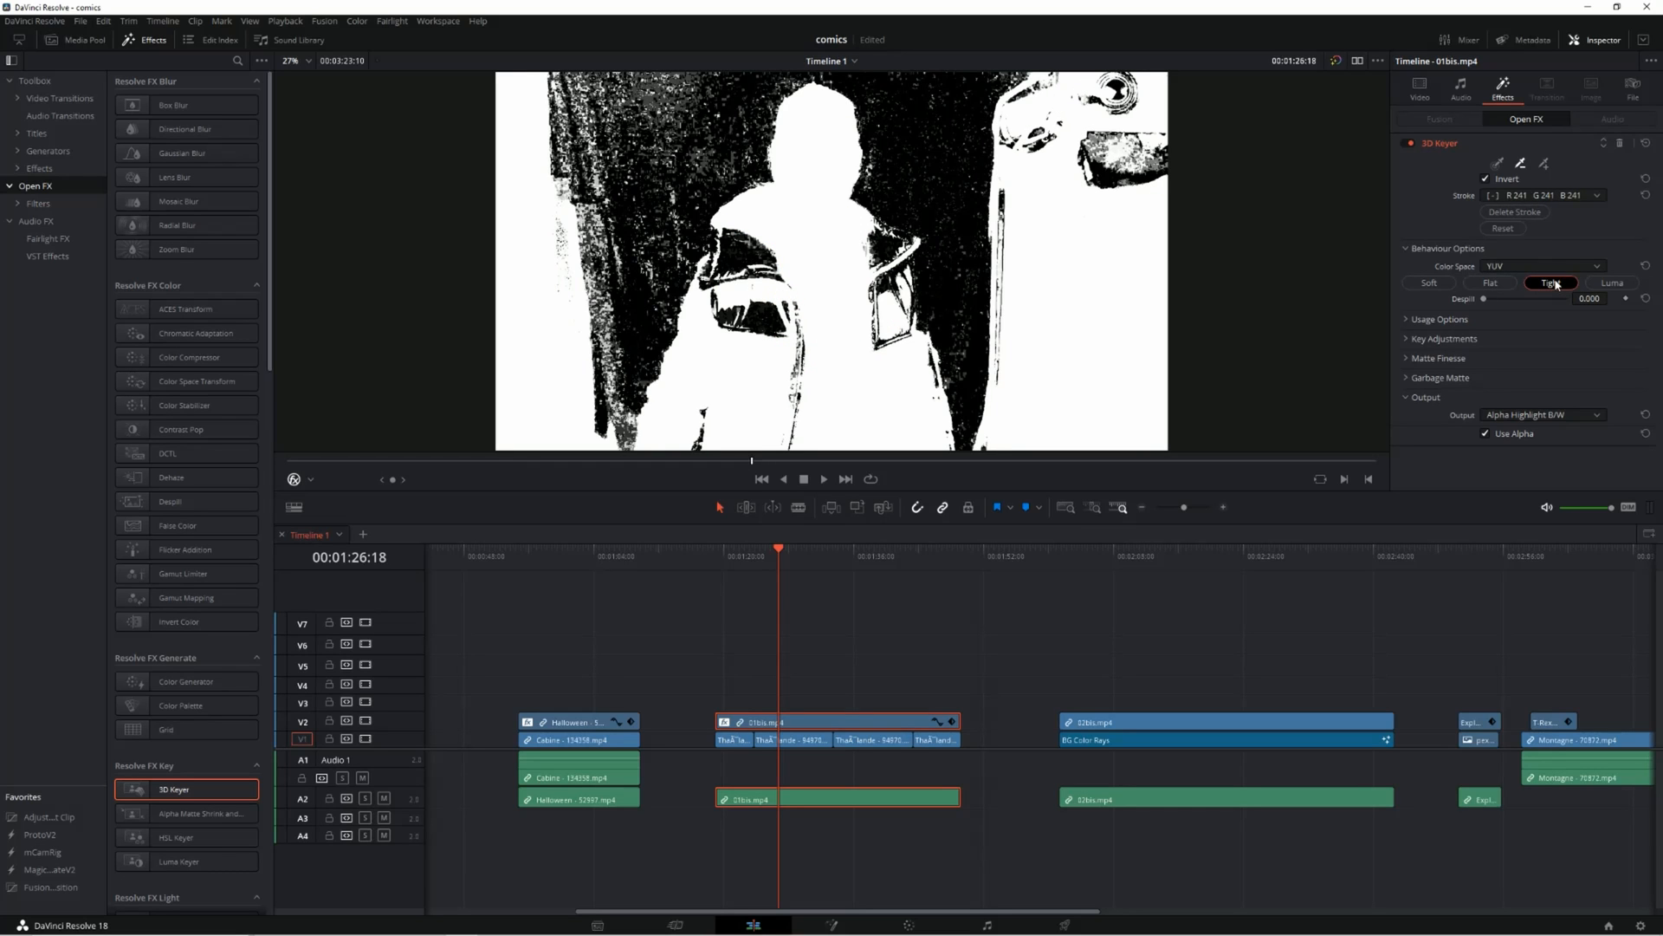
mouse_move(834, 227)
mouse_down()
mouse_move(917, 302)
mouse_move(893, 346)
mouse_up()
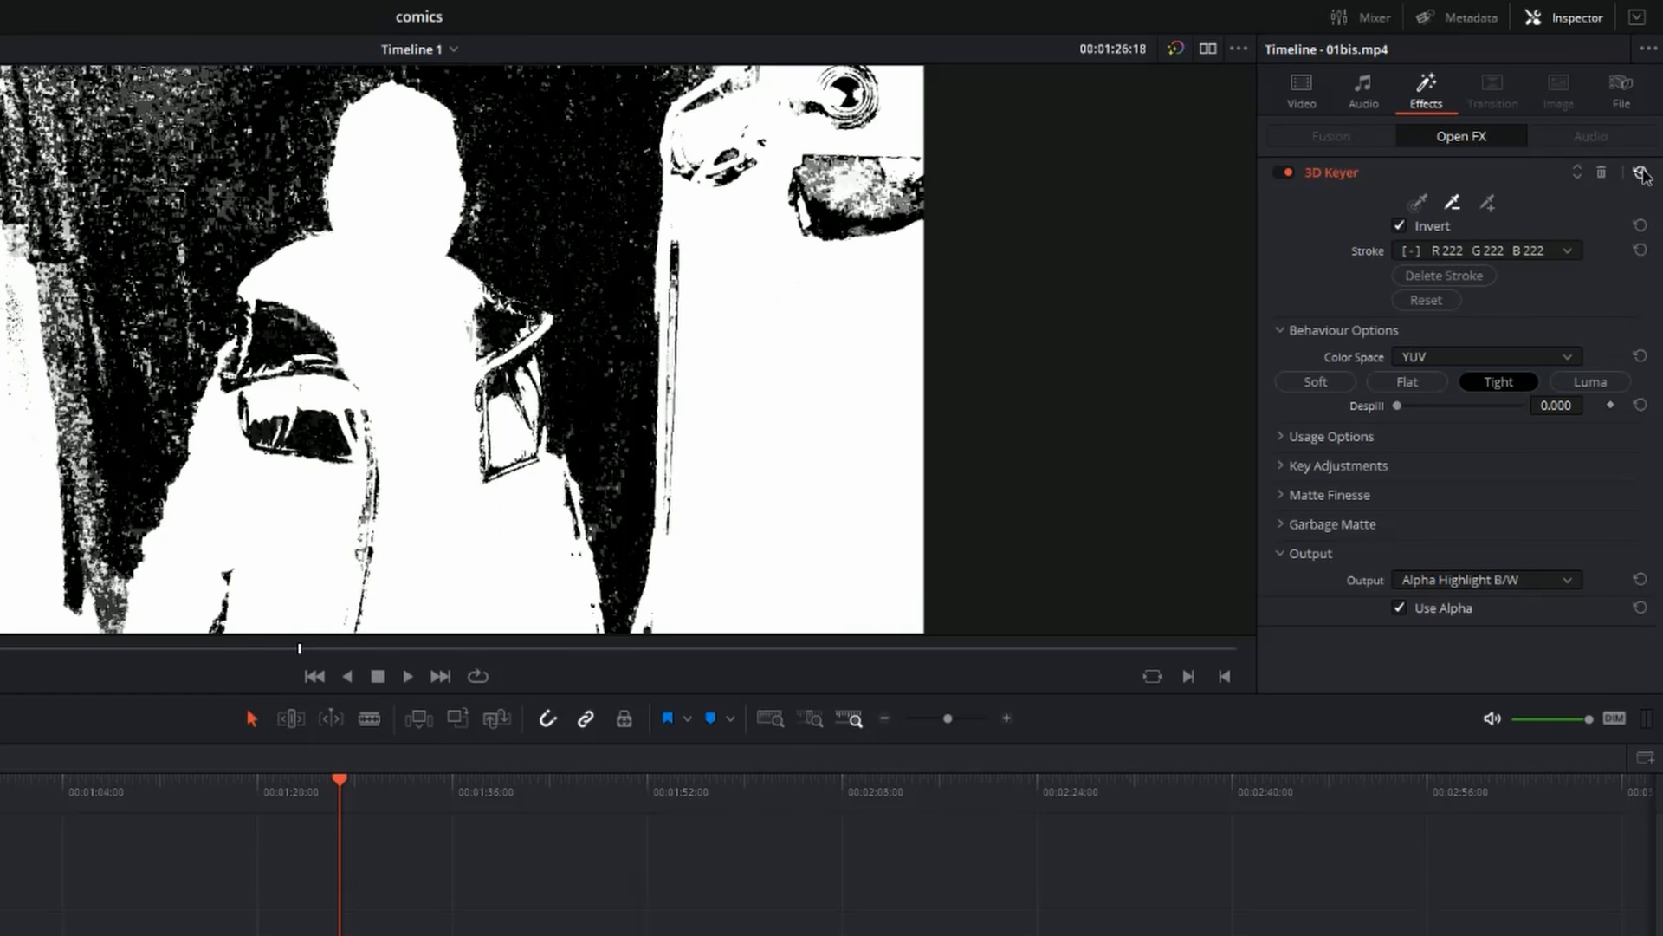
click(1646, 144)
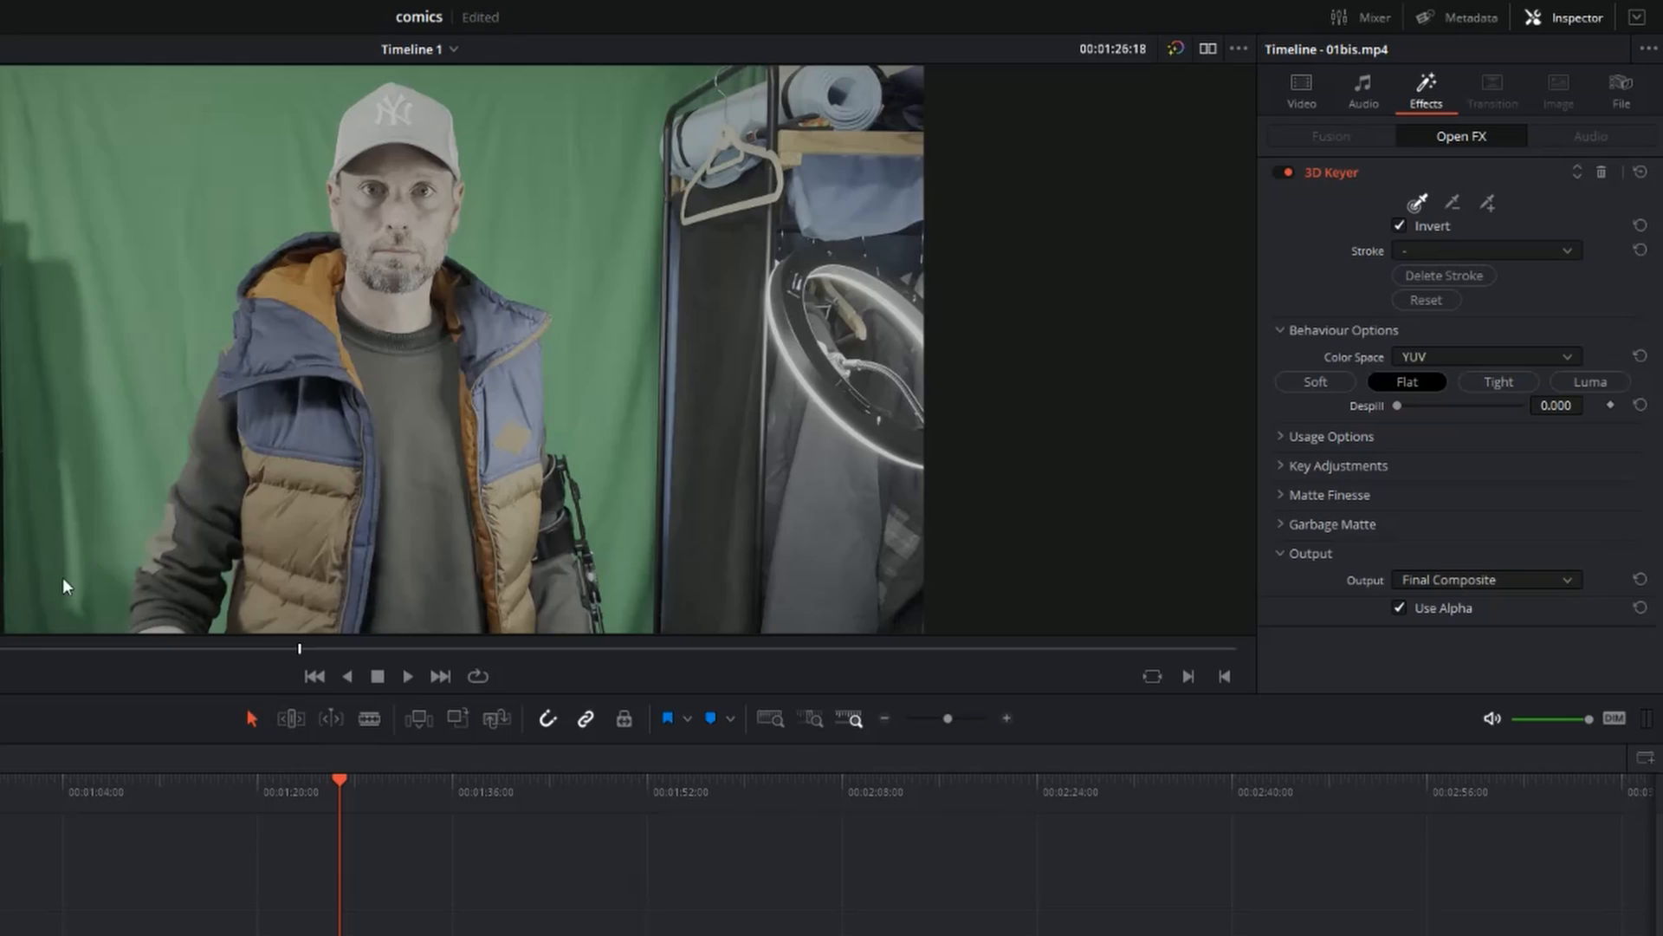
Step: Key out the green backdrop with a short picker stroke along its upper edge and set Despill to 0.976, checking the man's edges
click(1418, 205)
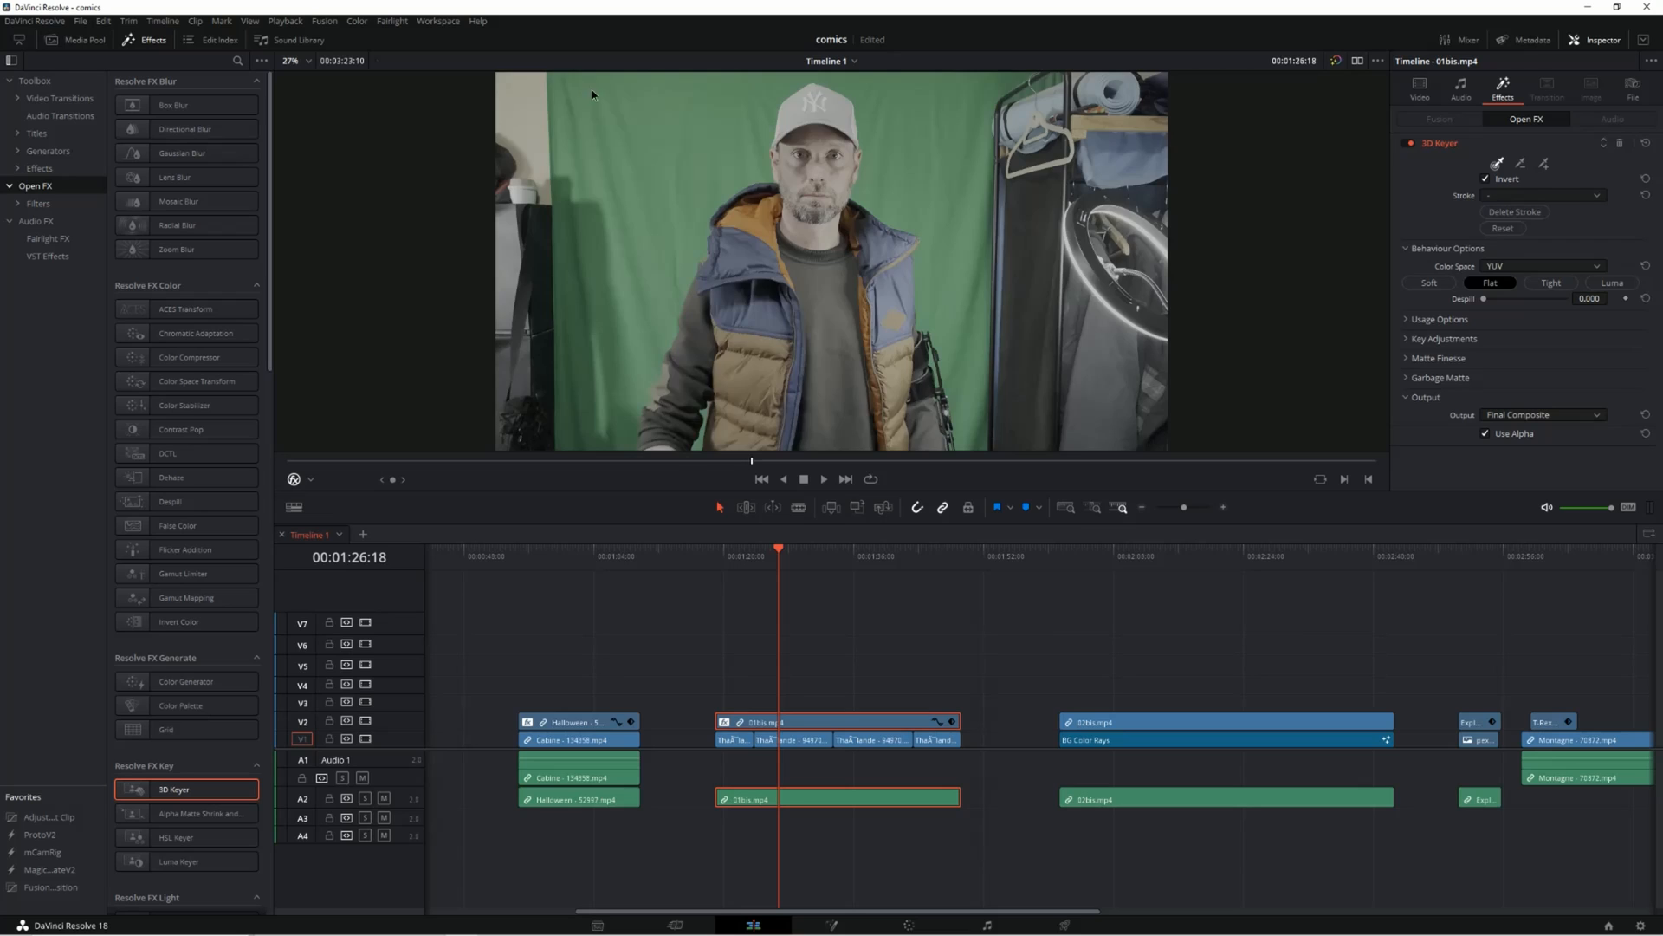
drag(582, 90, 624, 90)
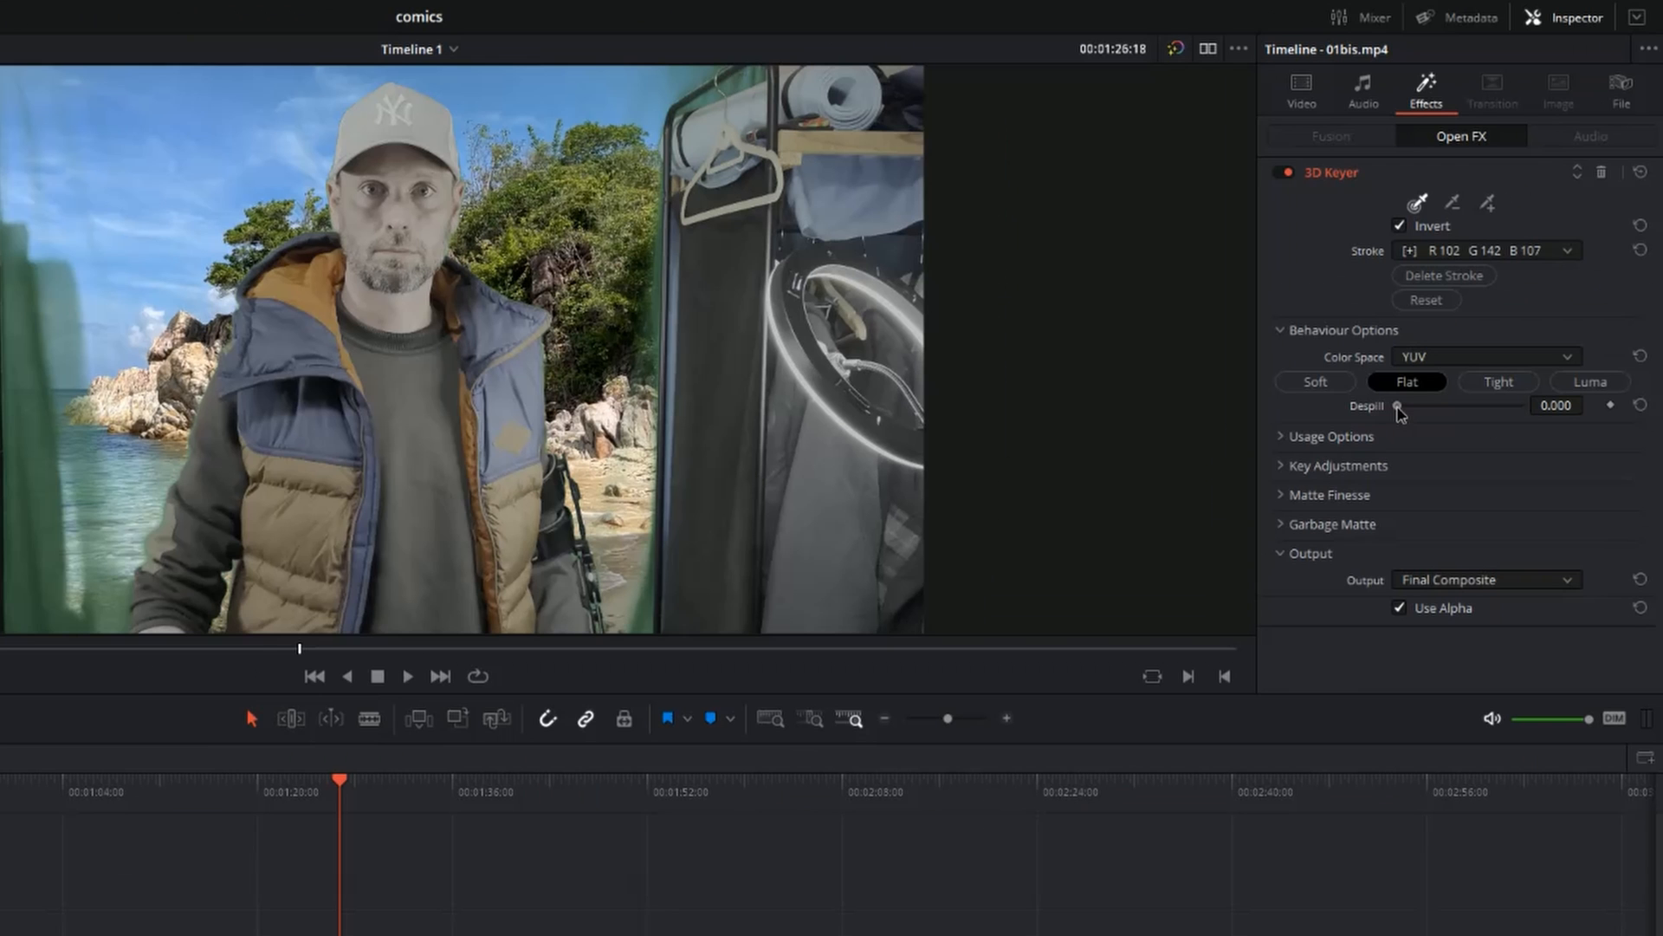
drag(1485, 300, 1565, 300)
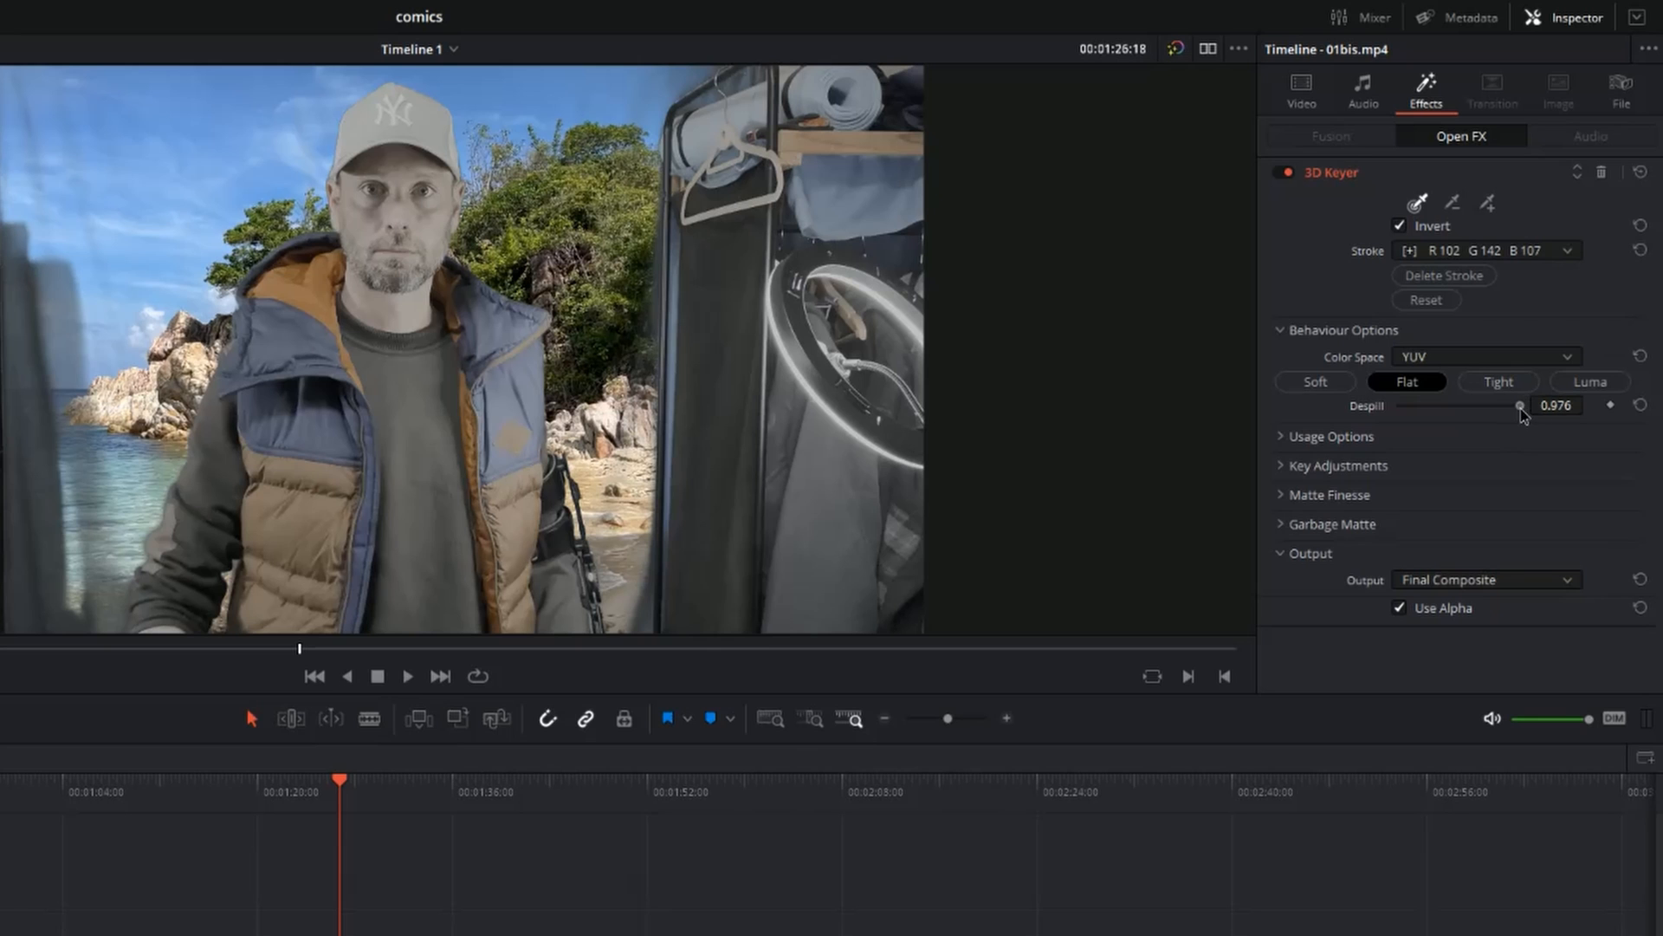
scroll(487, 208, up, 5)
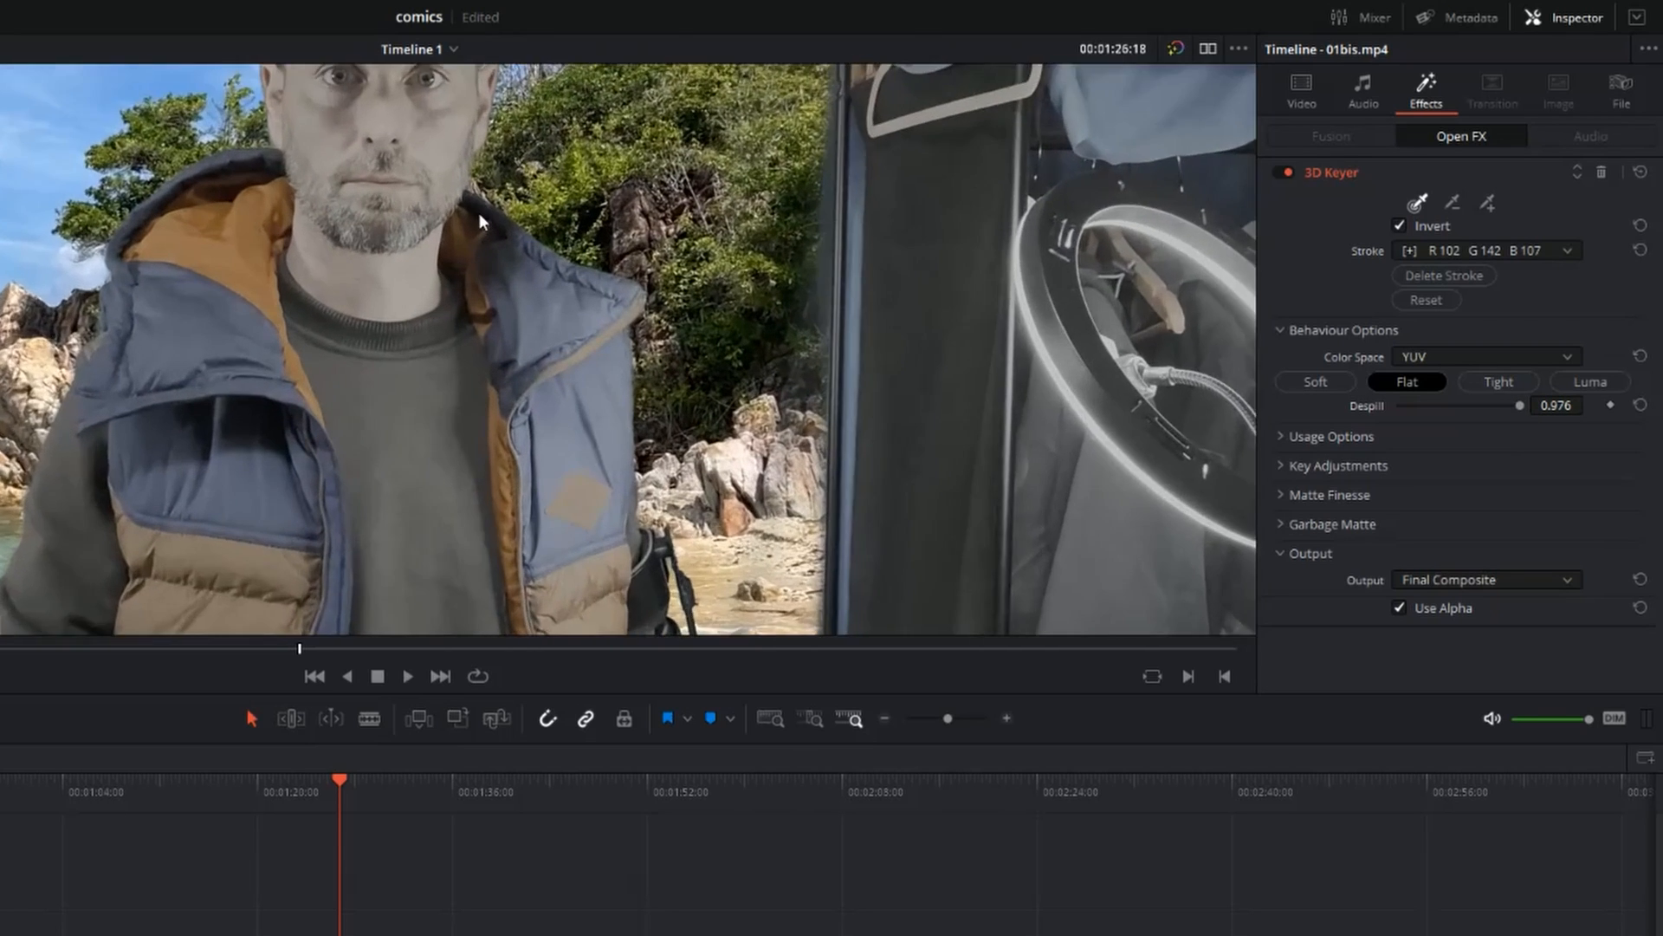
drag(183, 177, 342, 464)
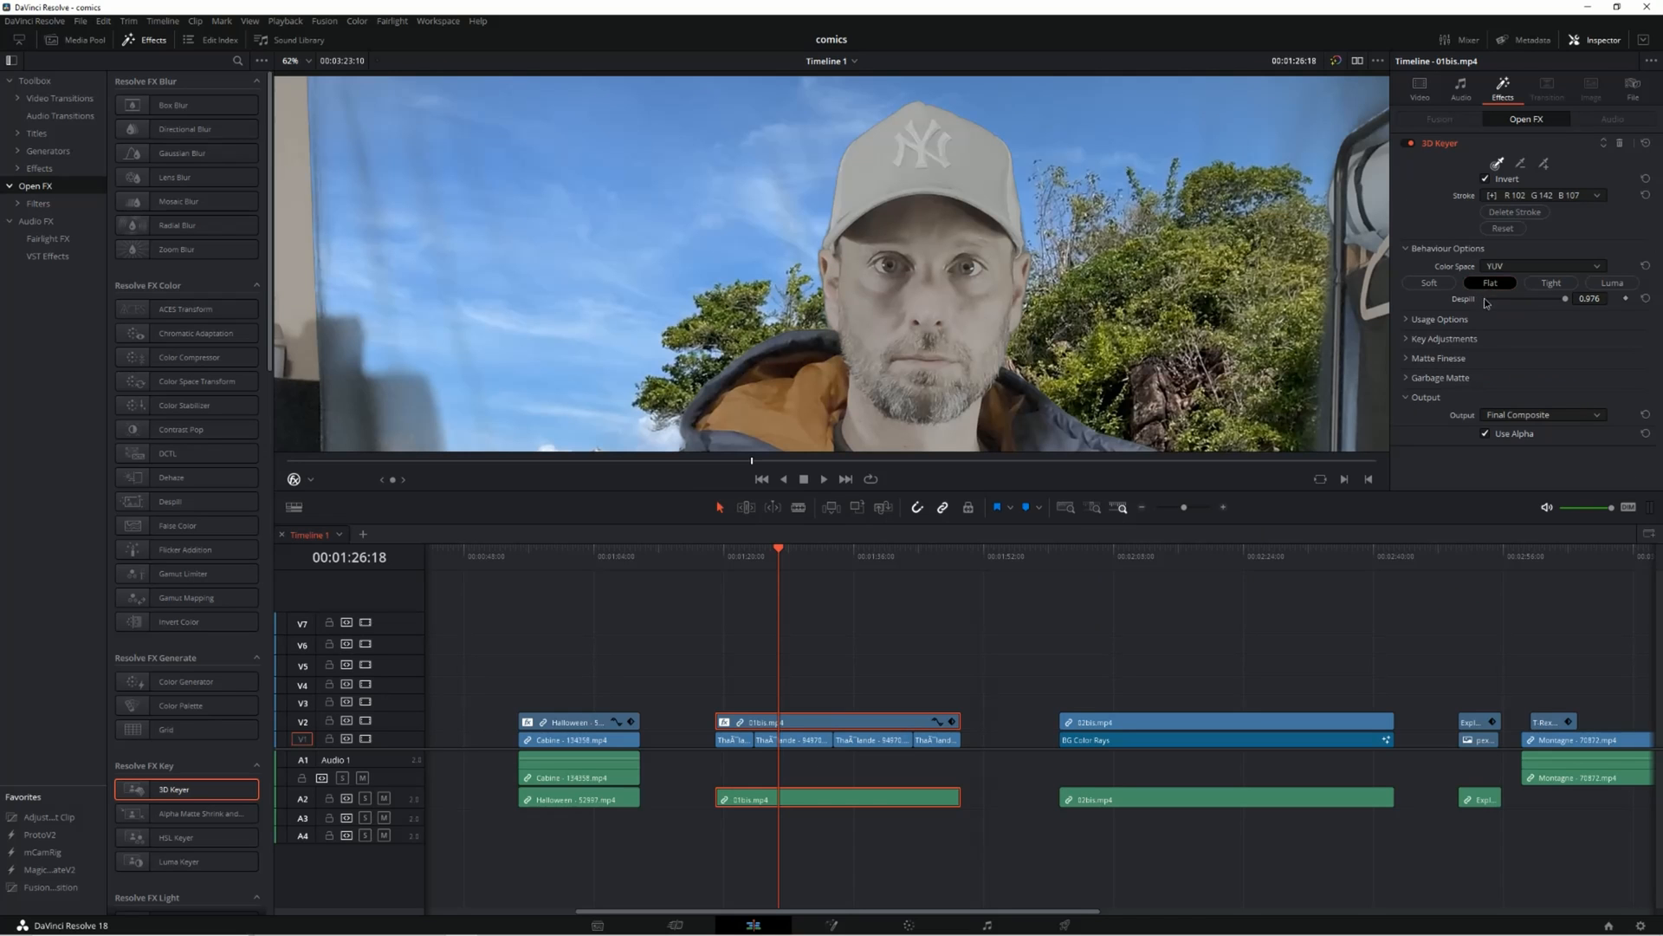
Step: Try a Clean White of 100 in the 3D Keyer's Matte Finesse settings and return it to 0
click(1402, 406)
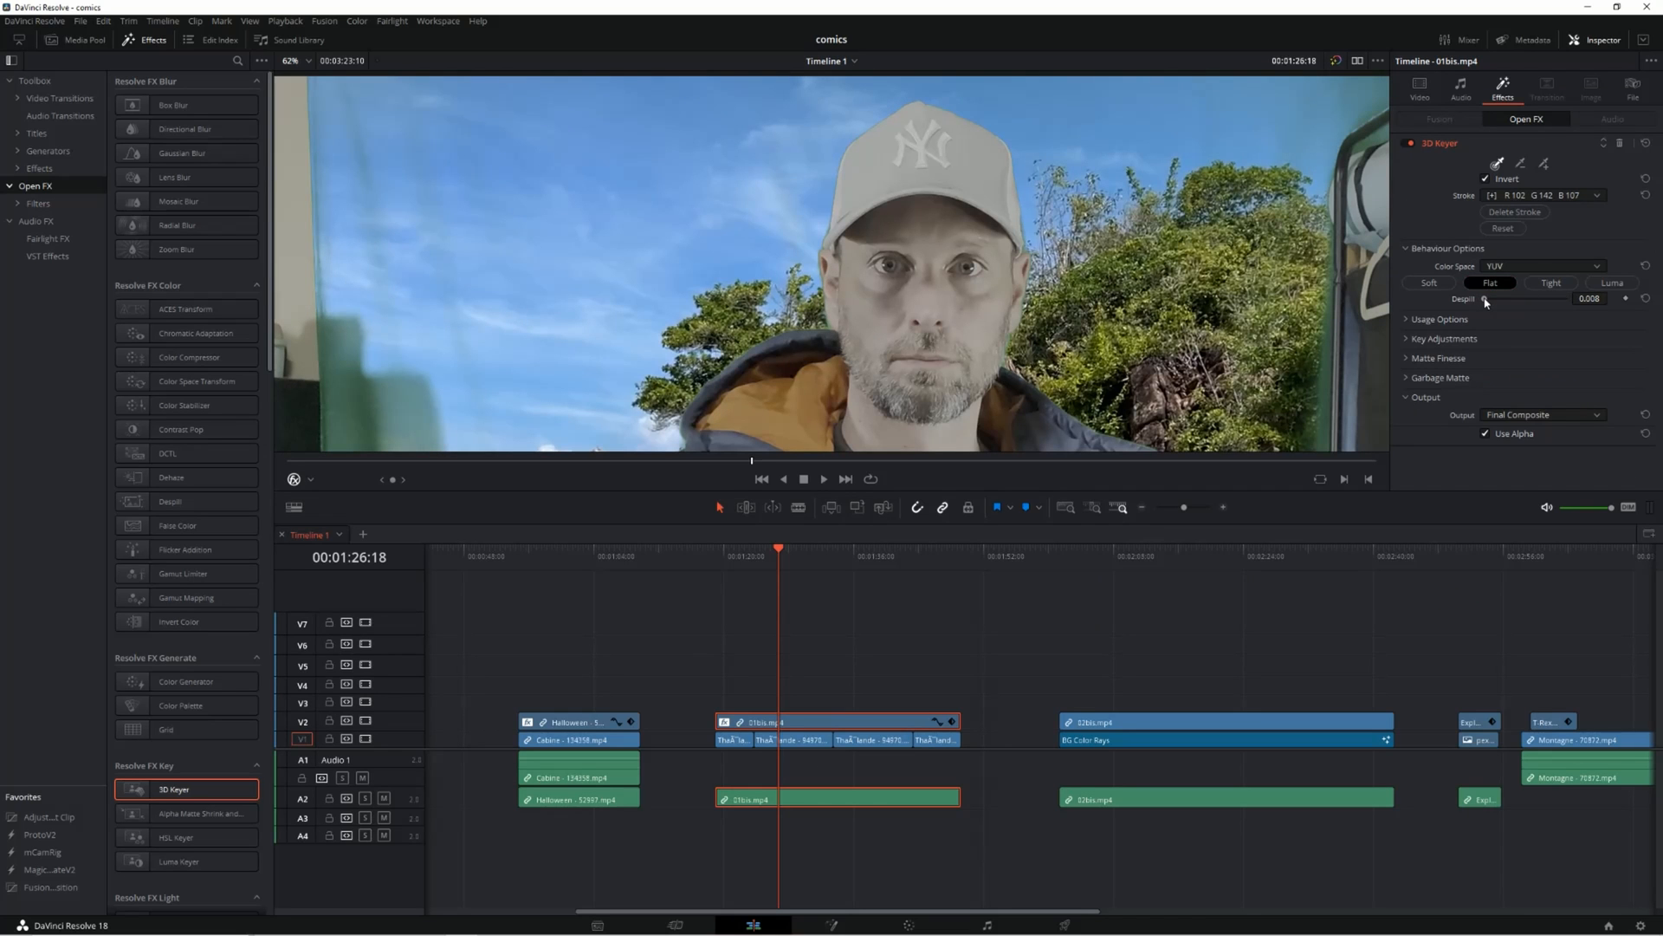
click(1405, 359)
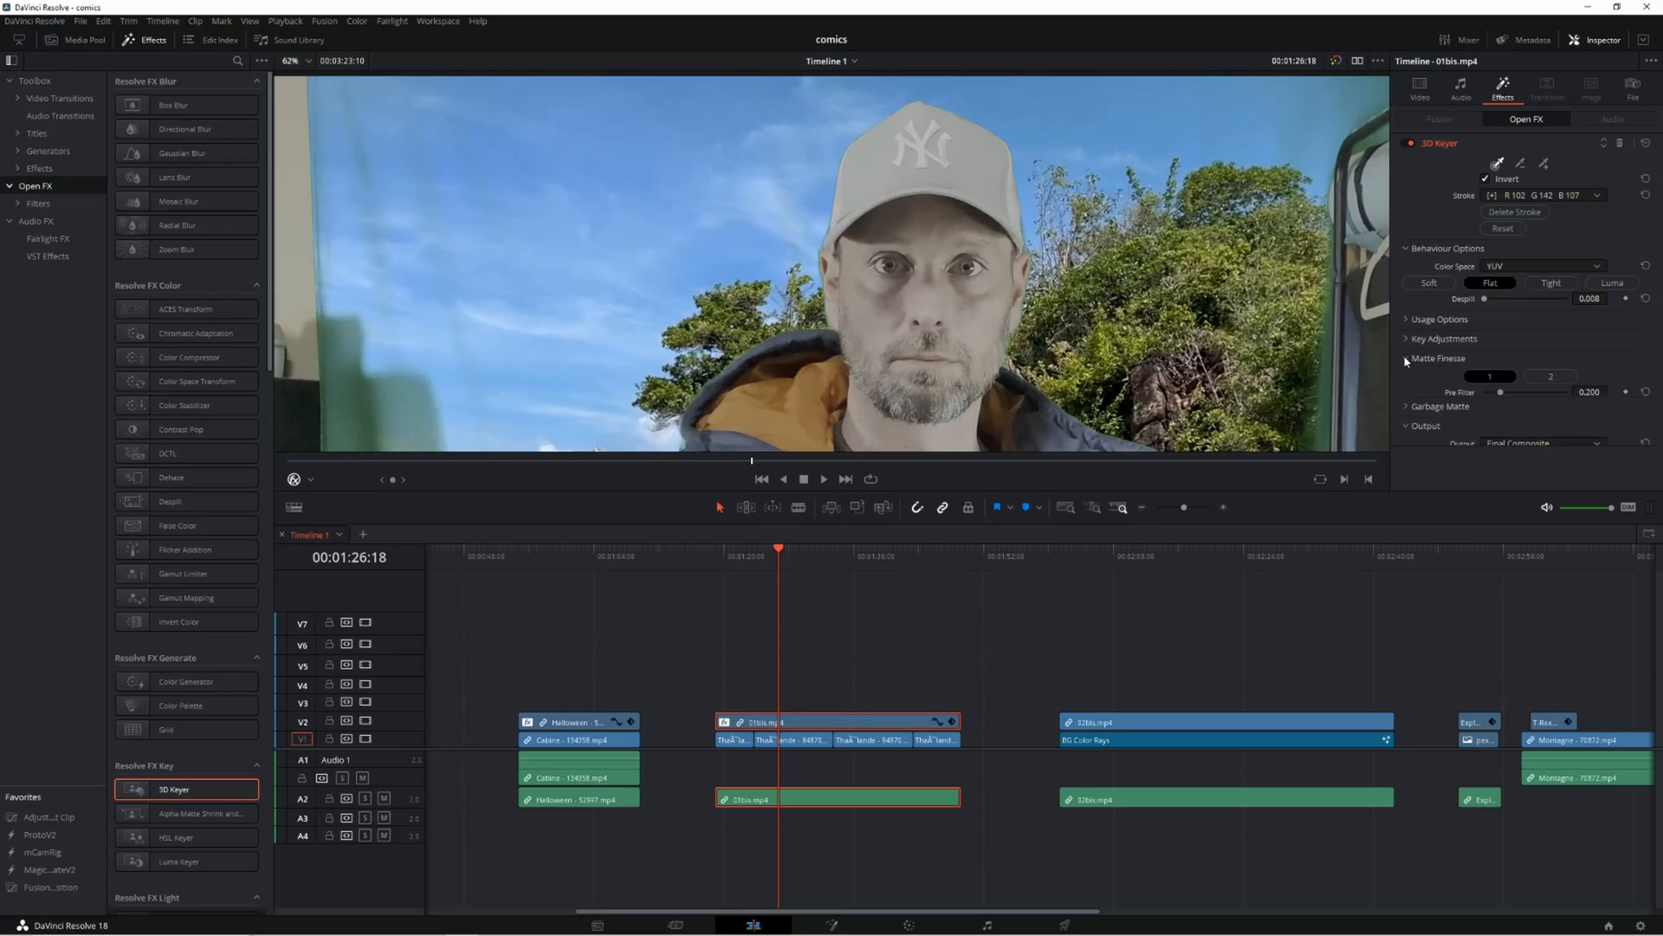
scroll(1474, 394, down, 2)
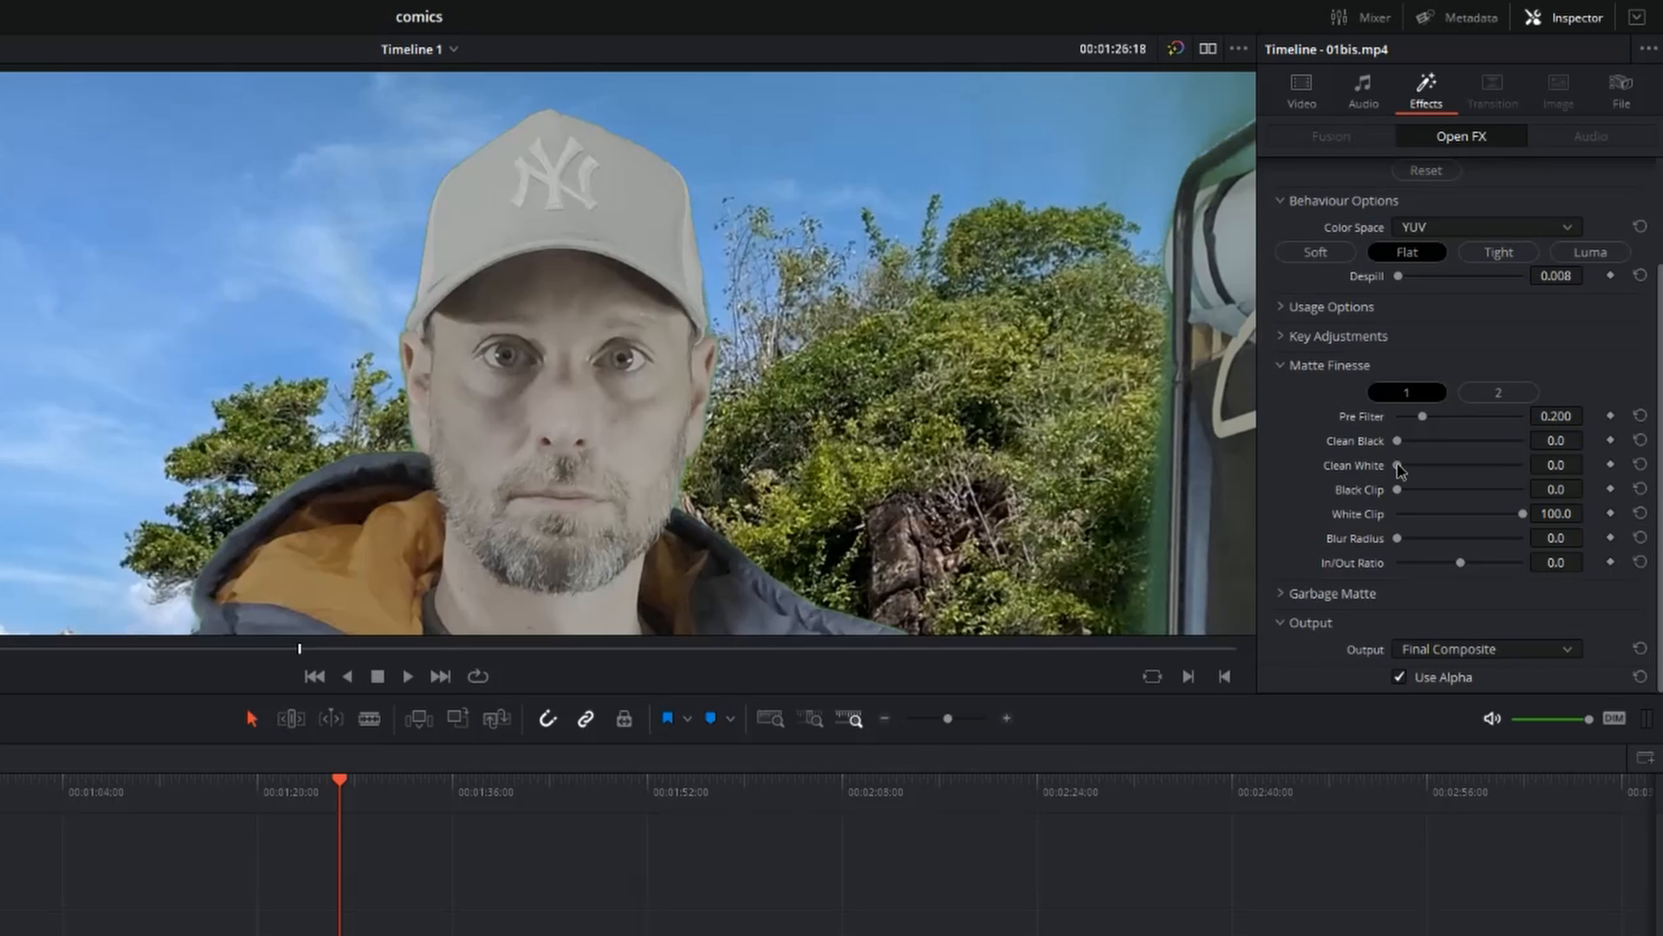
drag(1398, 465, 1584, 468)
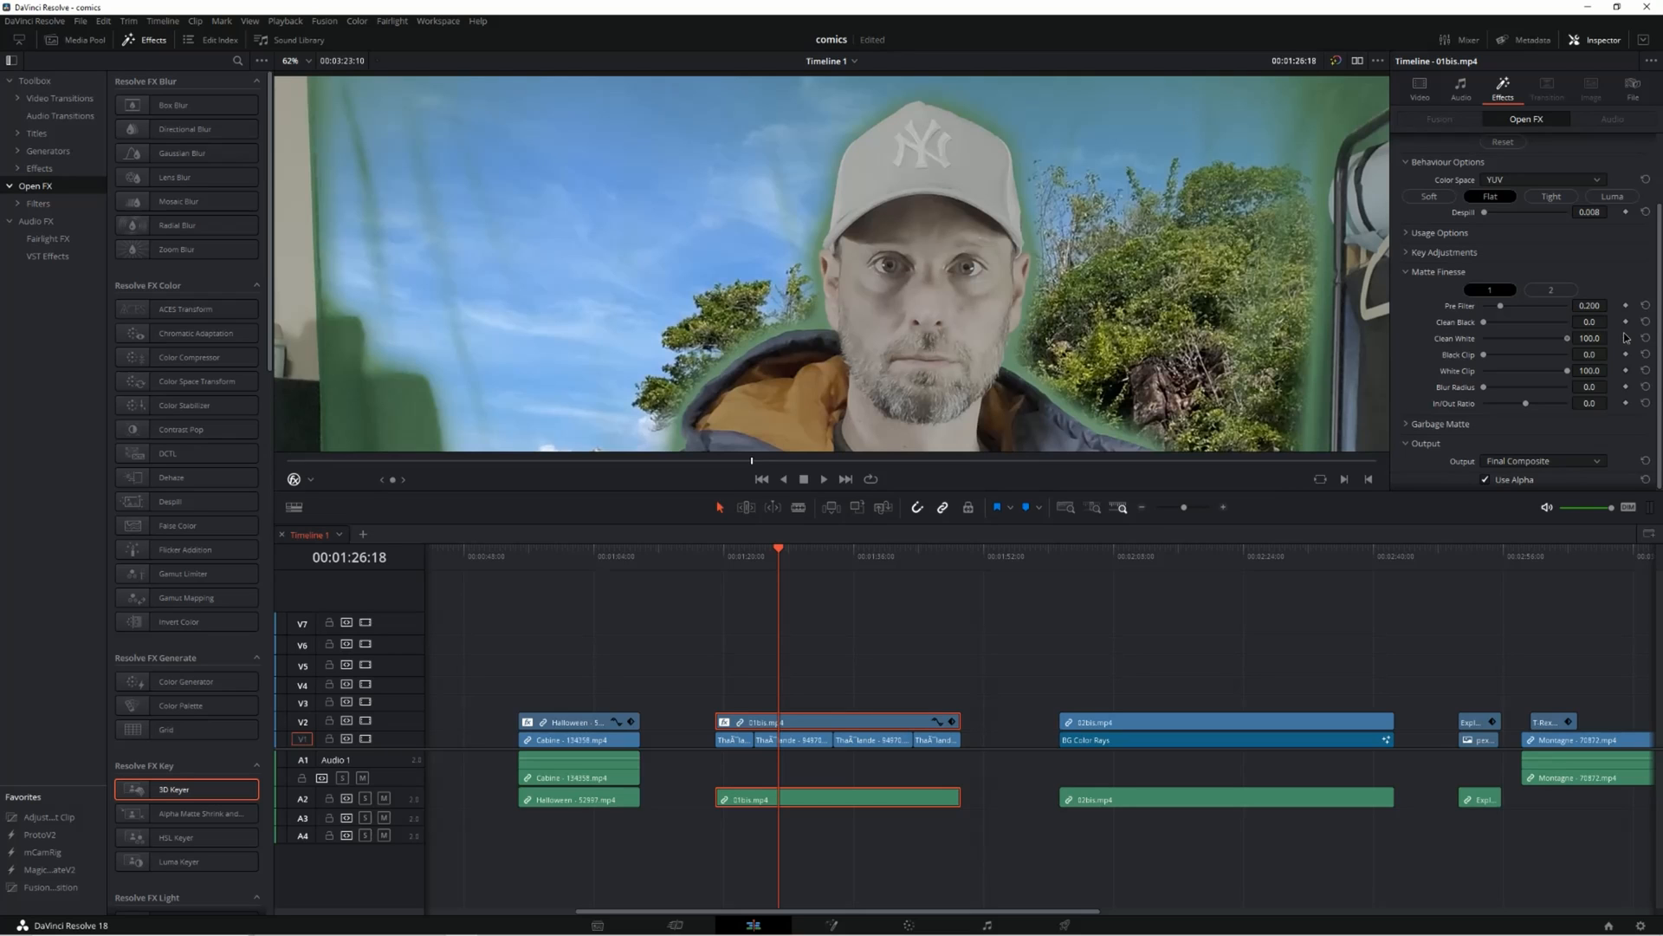
drag(1567, 338, 1459, 338)
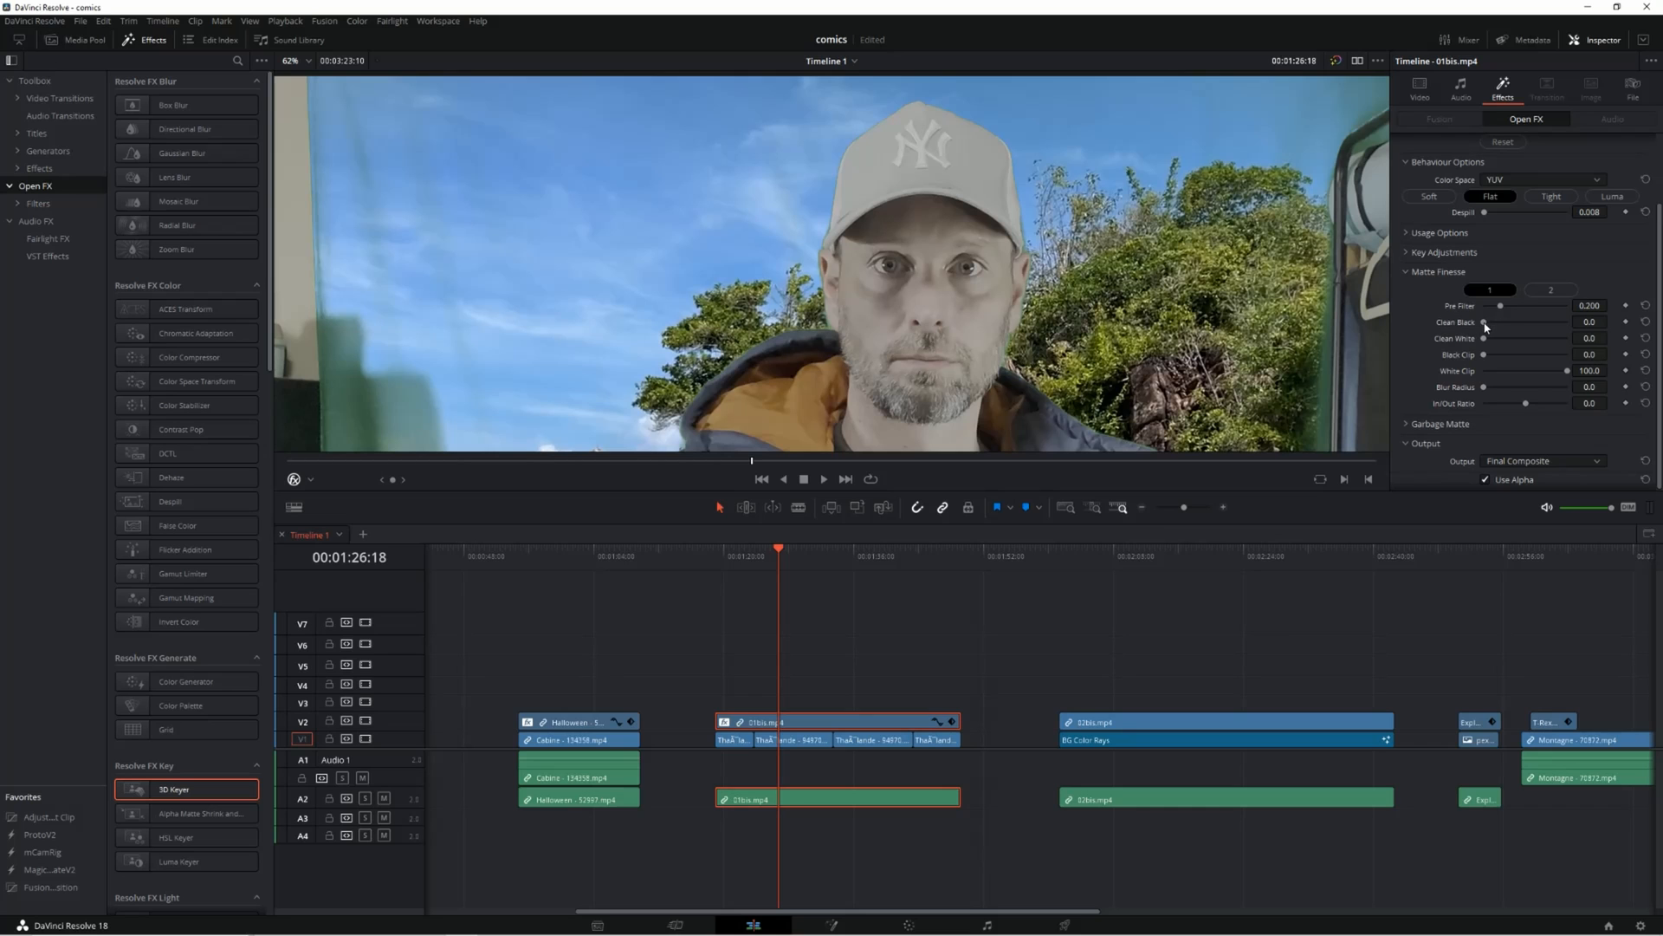
Step: Try Clean Black at 52.7 and Blur Radius at 356.5 on the matte, bringing them back to 0.8 and 0
drag(1484, 322, 1527, 330)
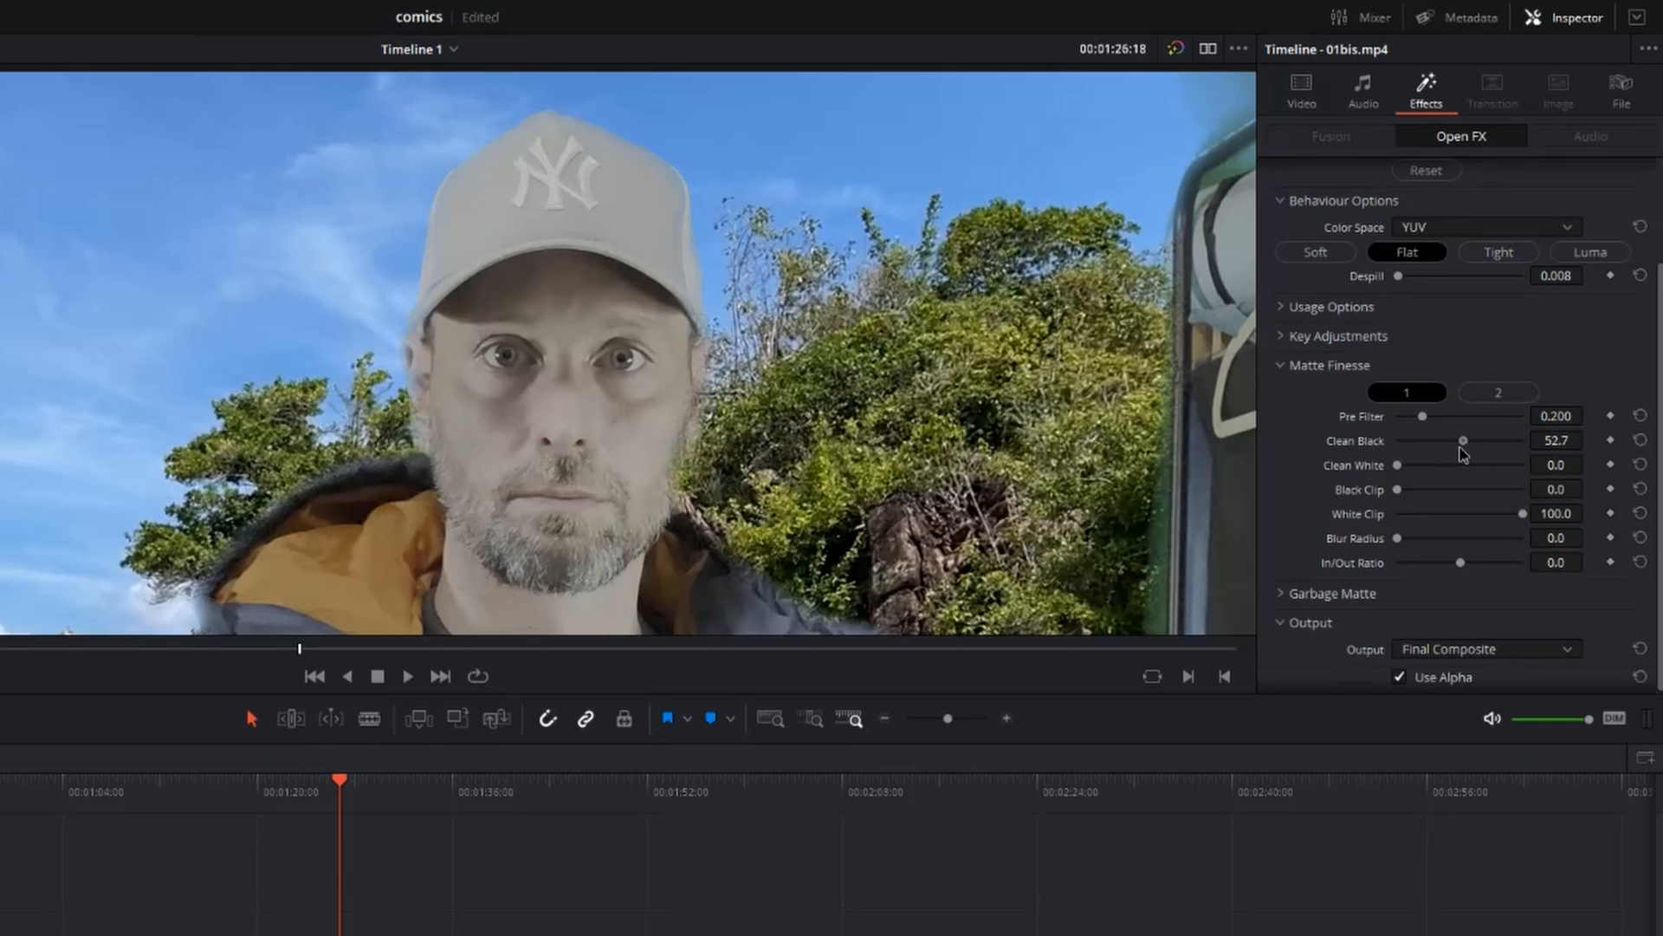
drag(1463, 448, 1400, 449)
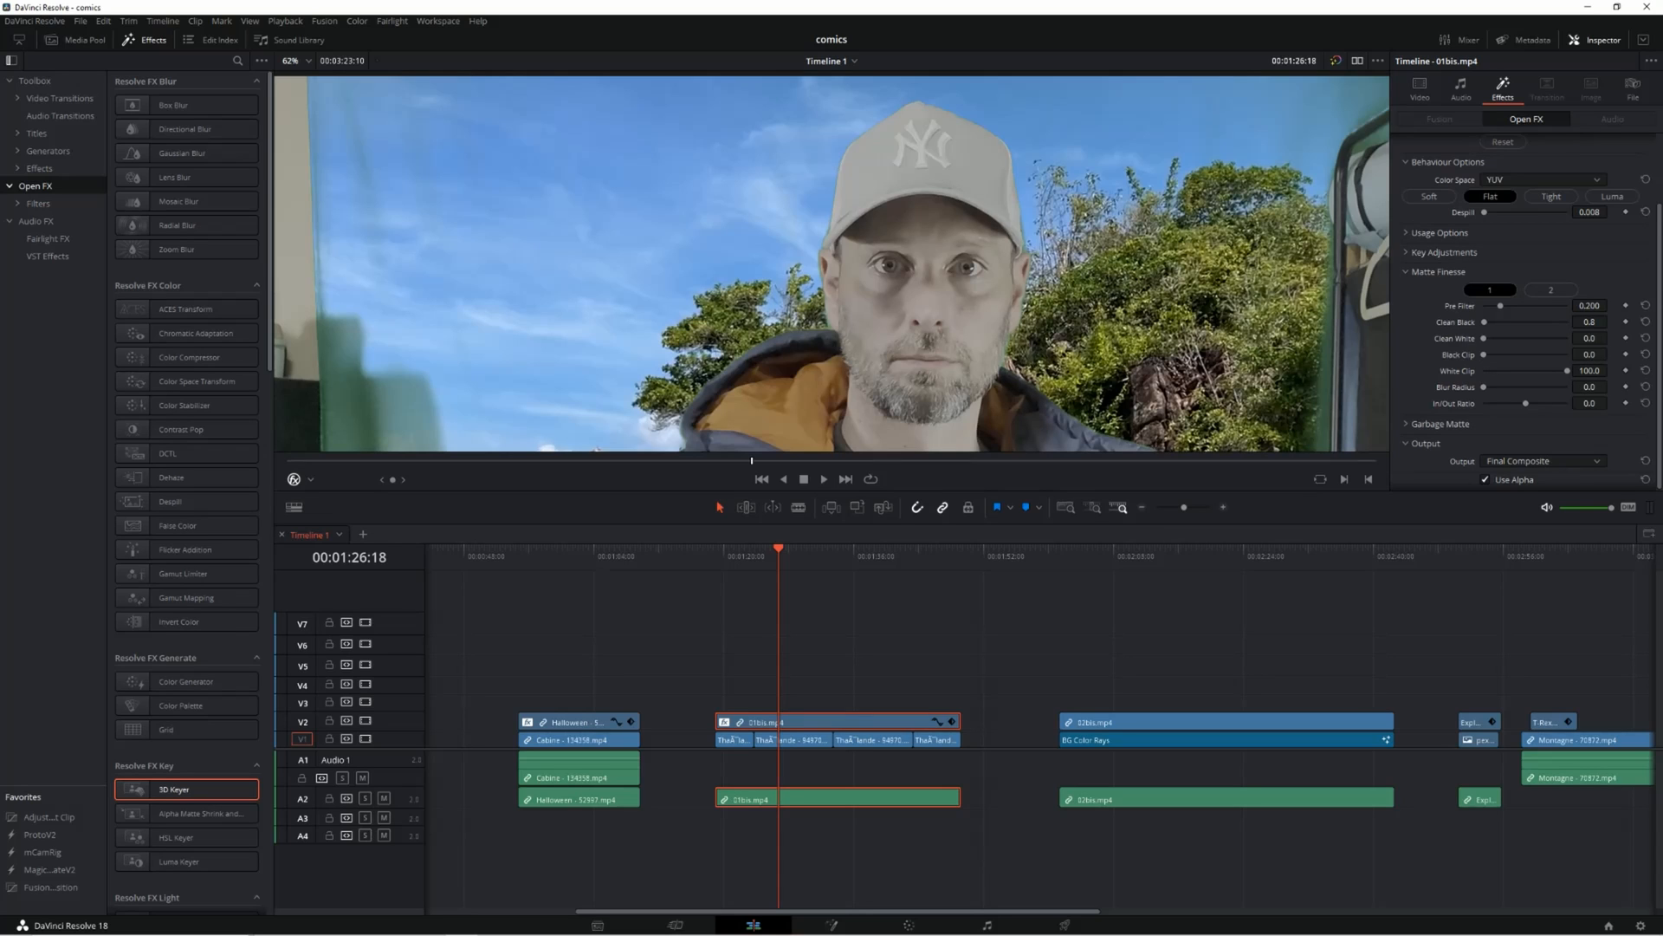
drag(1589, 386, 1612, 387)
drag(1486, 388, 1544, 392)
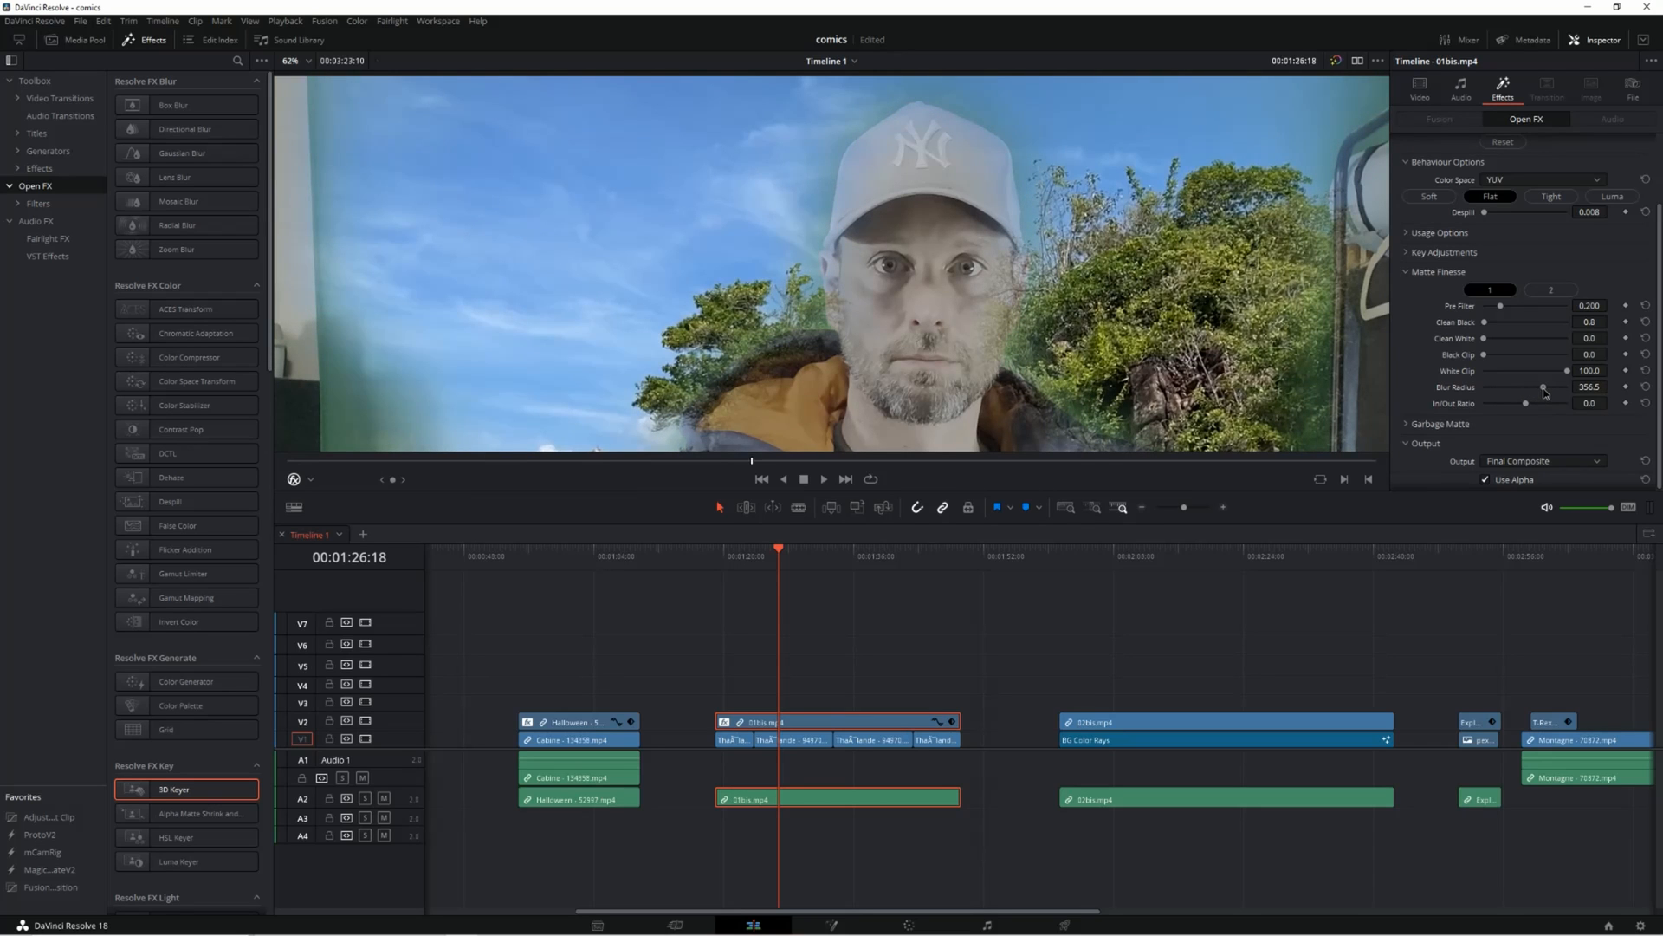
double_click(1466, 391)
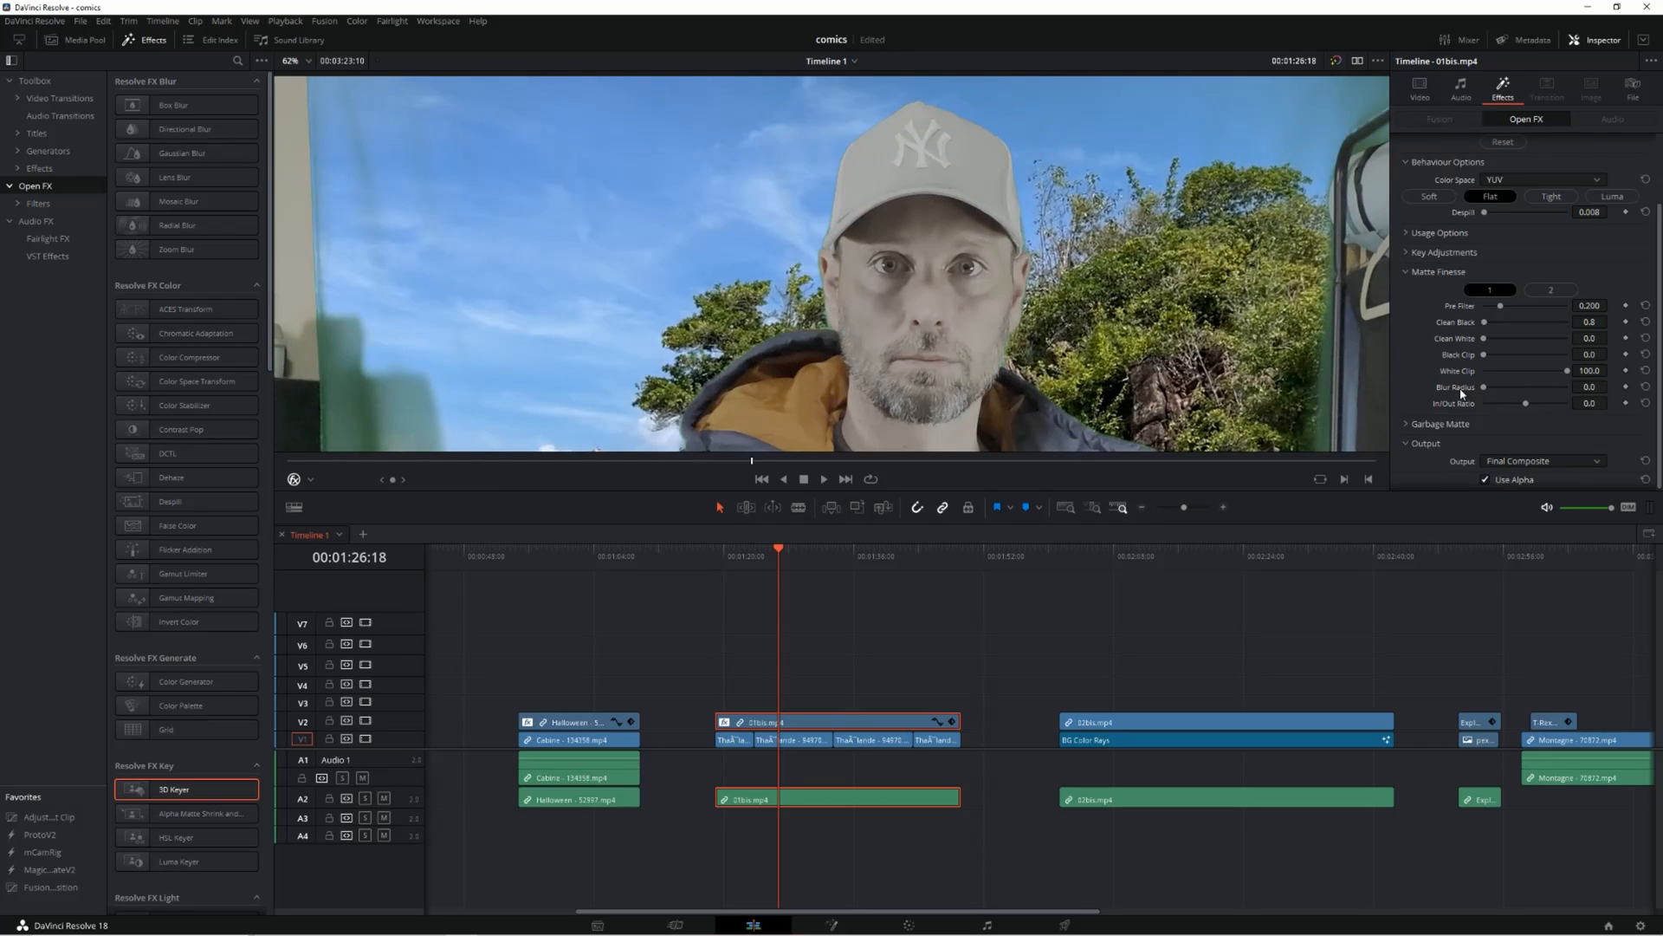
Step: Set the 3D Keyer's Despill to 1.000 and fit the whole frame in the viewer
drag(1484, 213, 1660, 222)
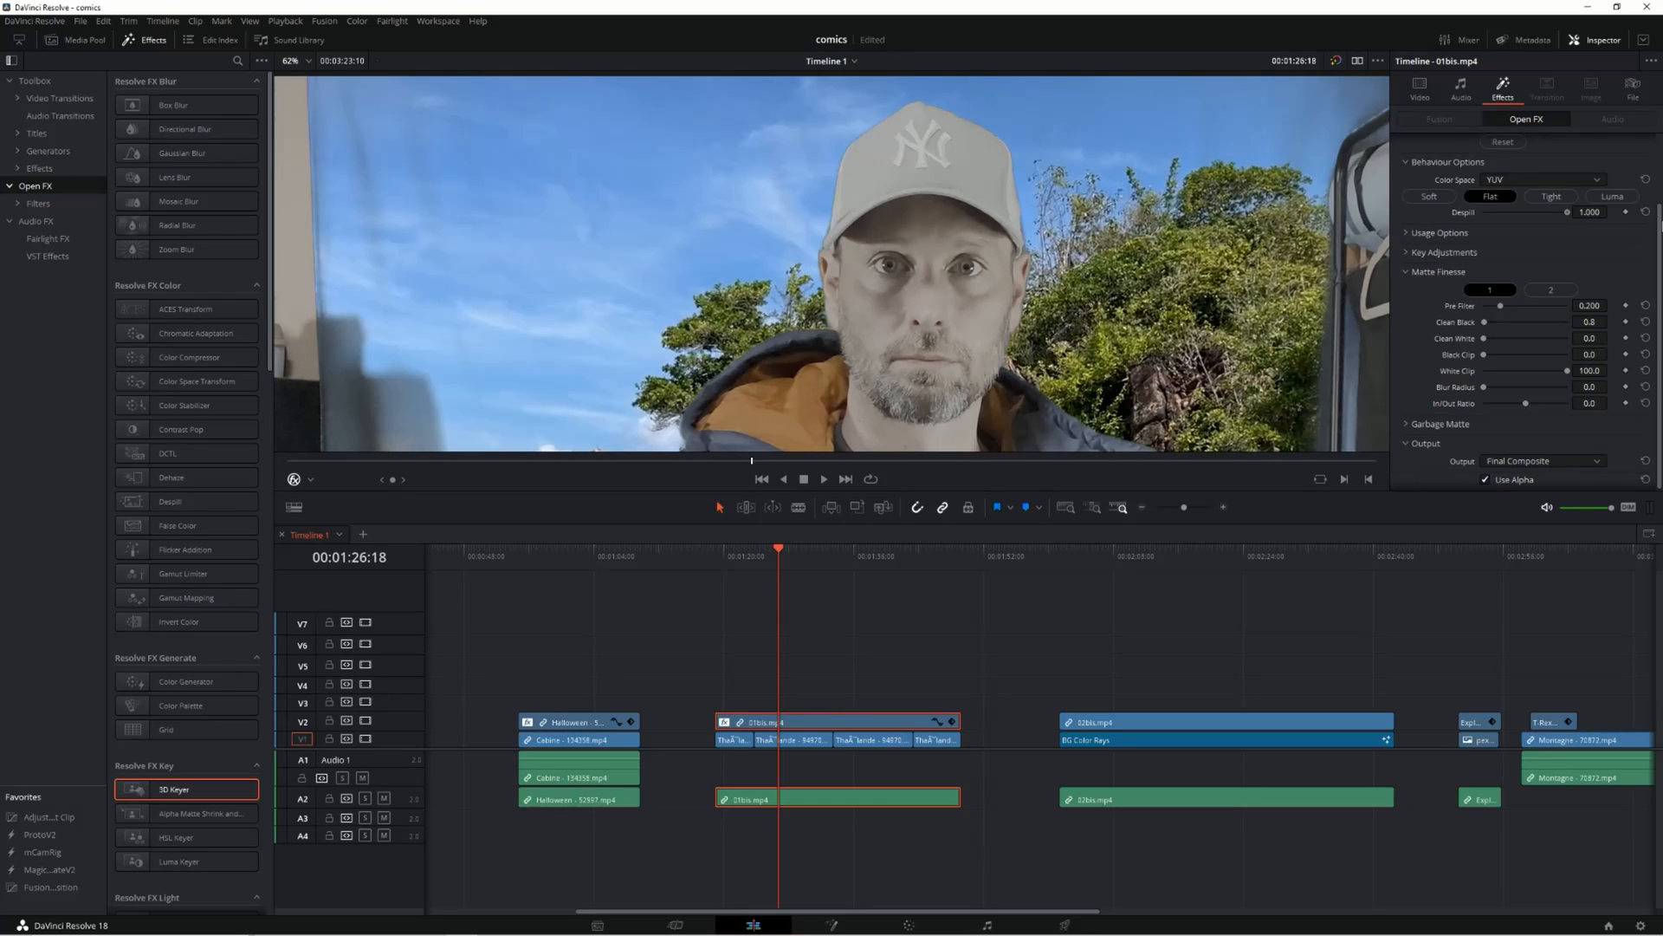
click(308, 60)
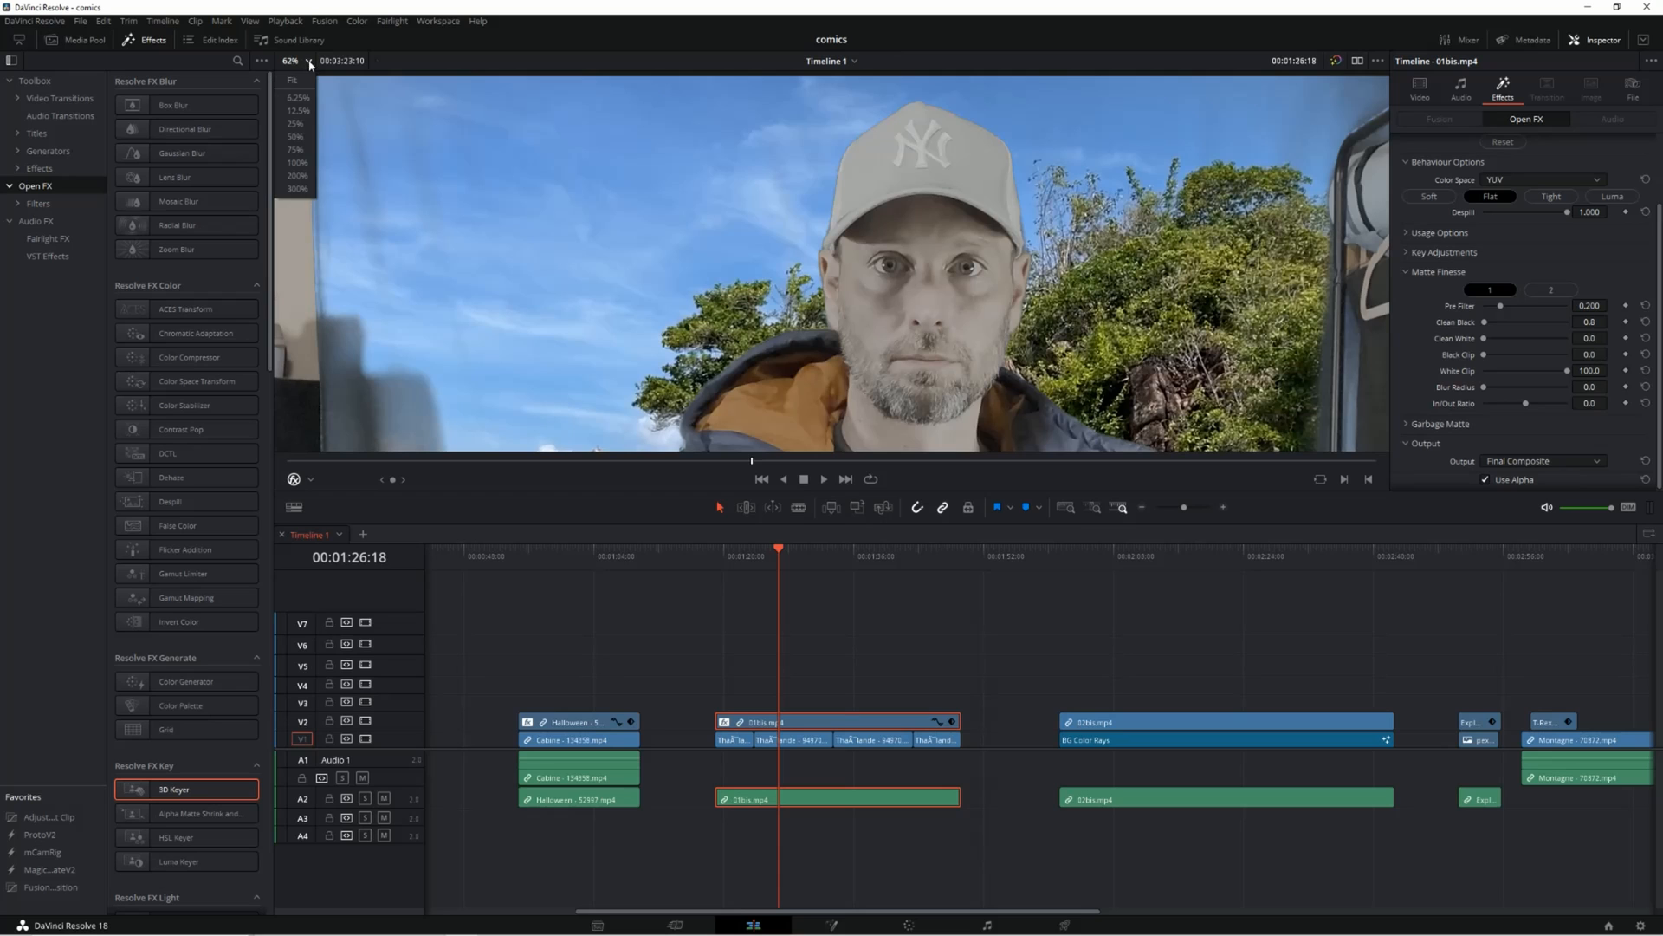
click(300, 83)
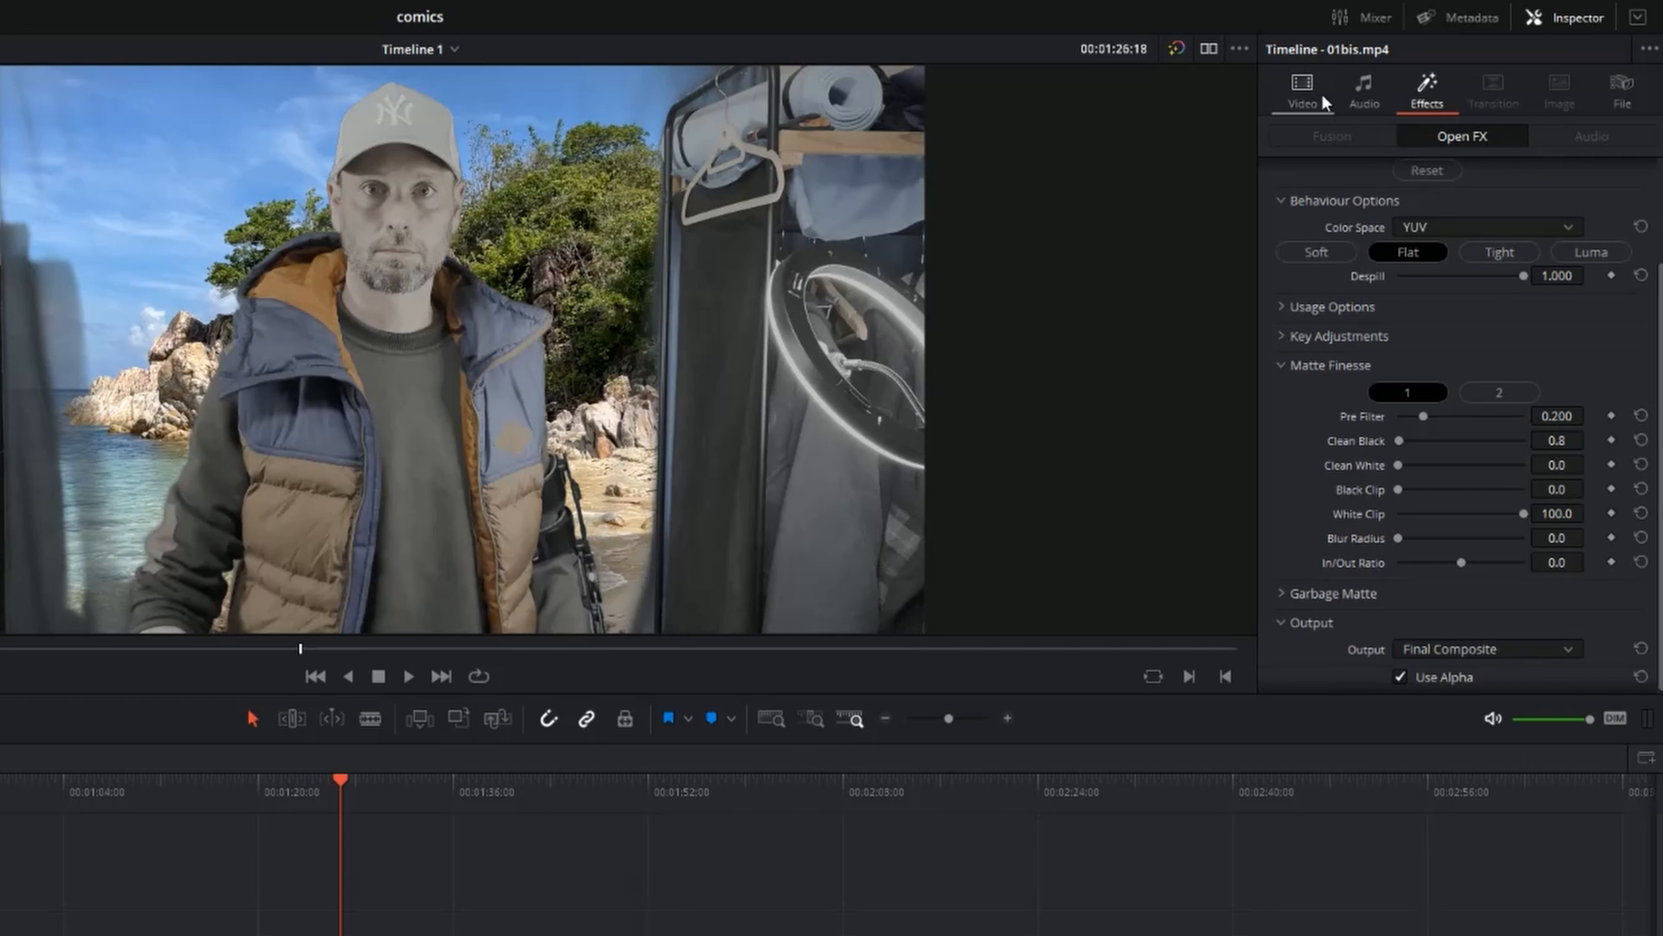
Step: Enlarge the man's clip to a Zoom of 1.800 and reposition it to X 214 and Y -428 to push the unkeyed surroundings out of frame
click(1300, 88)
drag(1445, 157, 1435, 158)
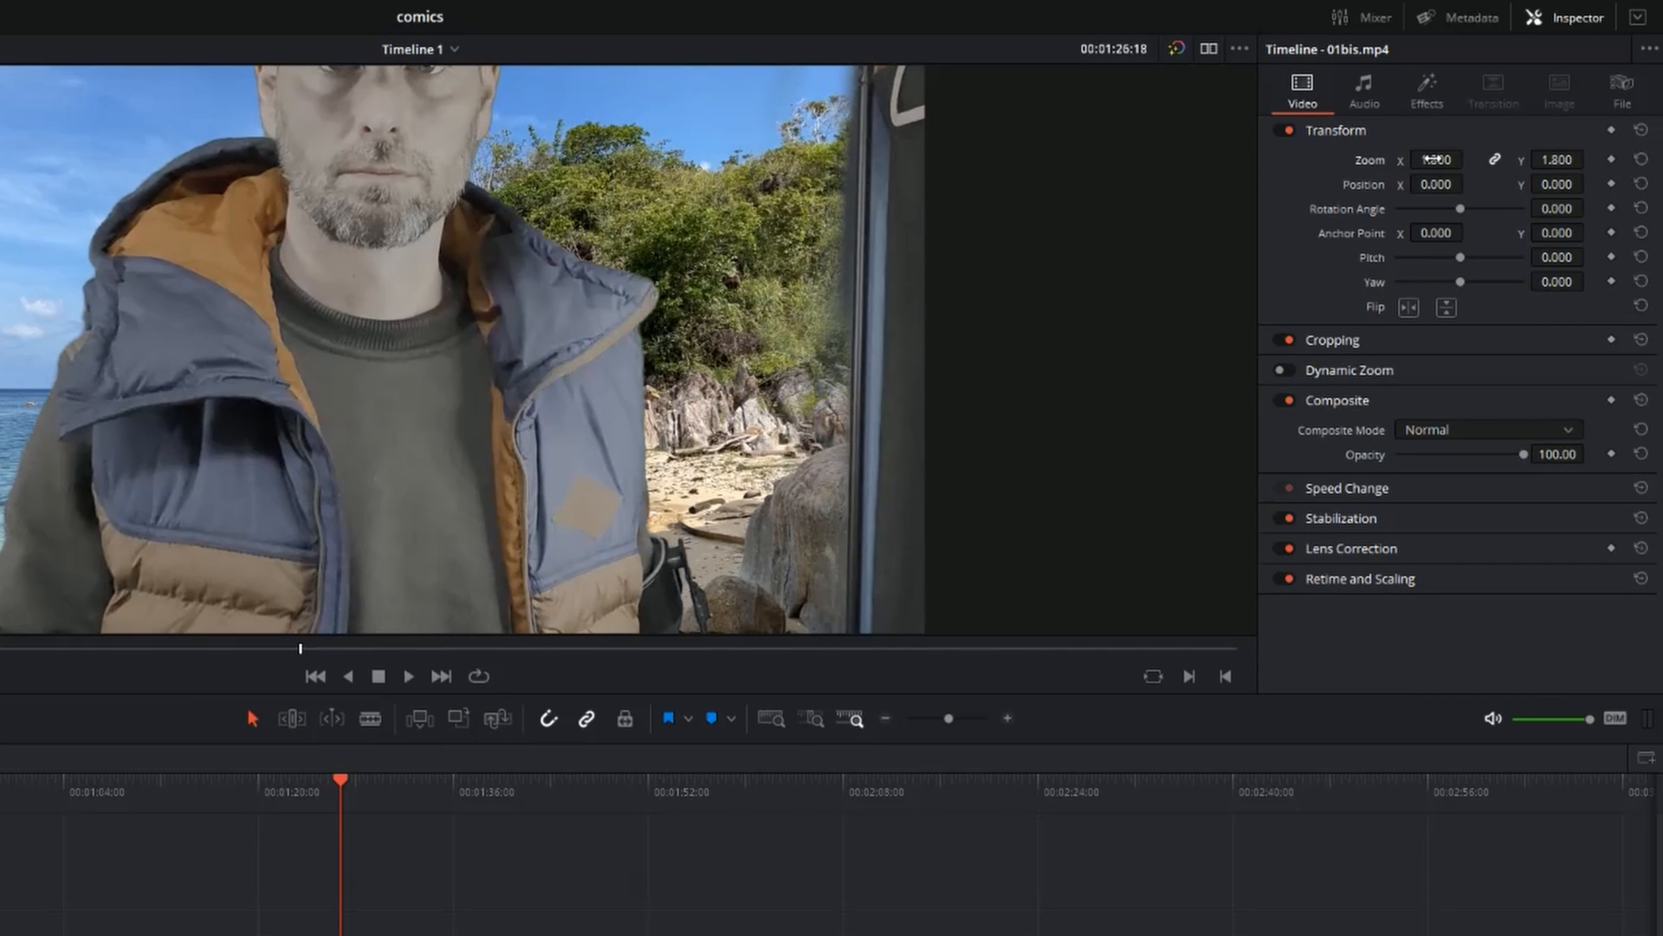
mouse_move(1560, 183)
mouse_down()
mouse_move(1412, 184)
mouse_move(1588, 182)
mouse_up()
drag(1435, 183, 1529, 150)
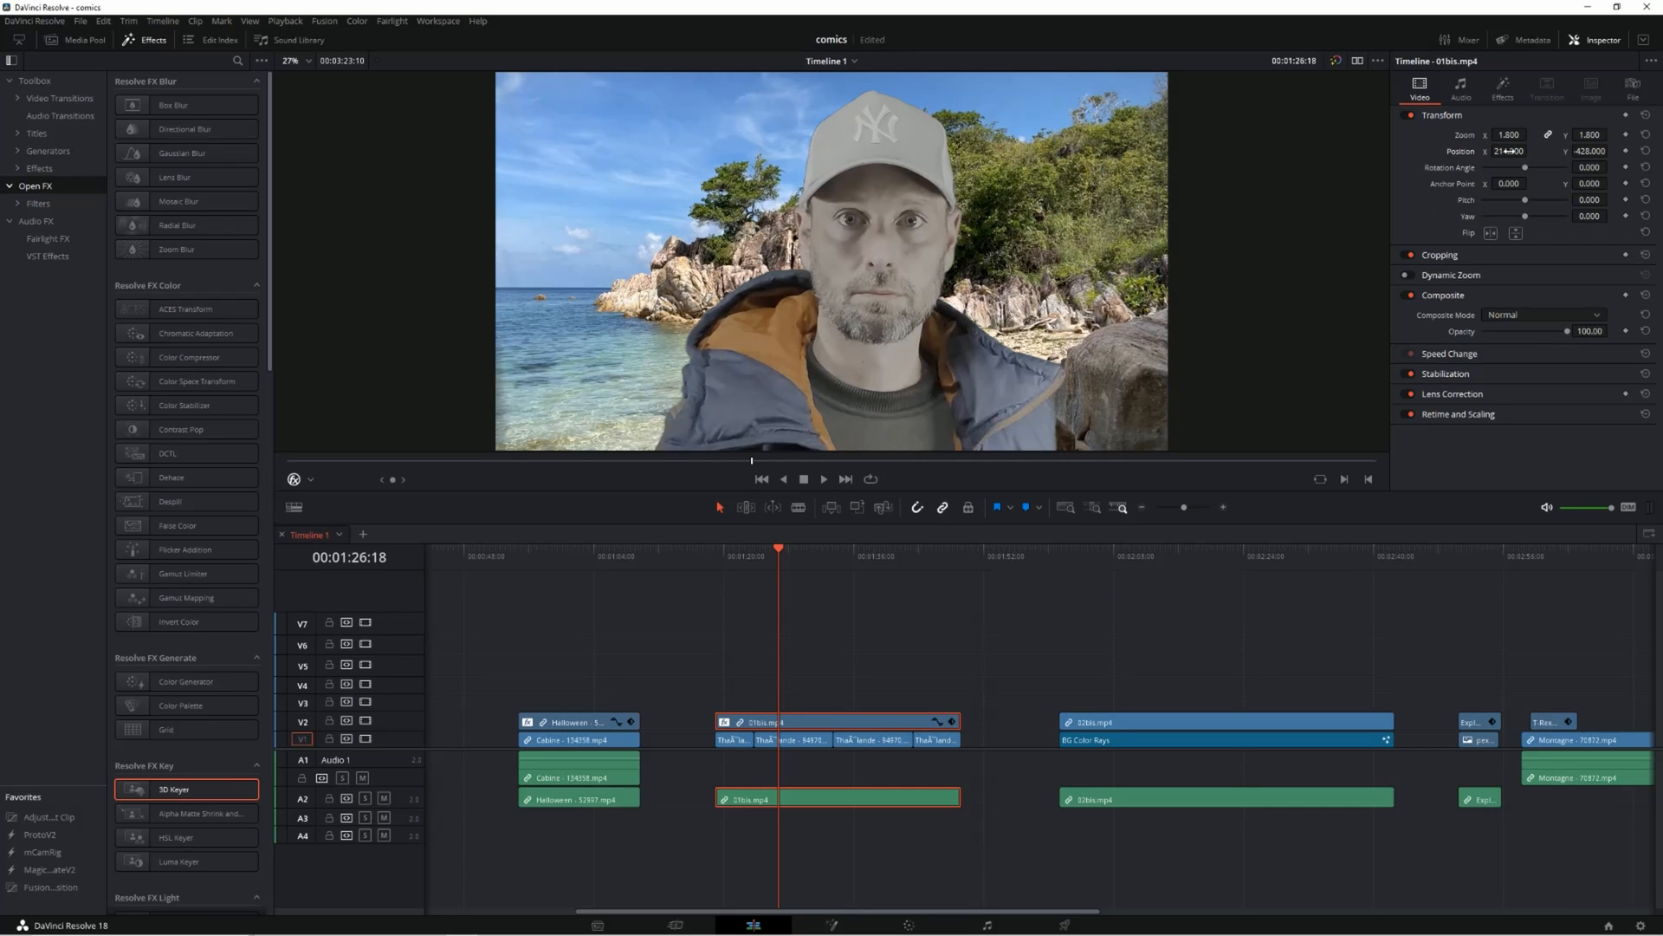
Step: Play back the keyed clip of the man and review the explosion and T-Rex composites on the timeline
key(space)
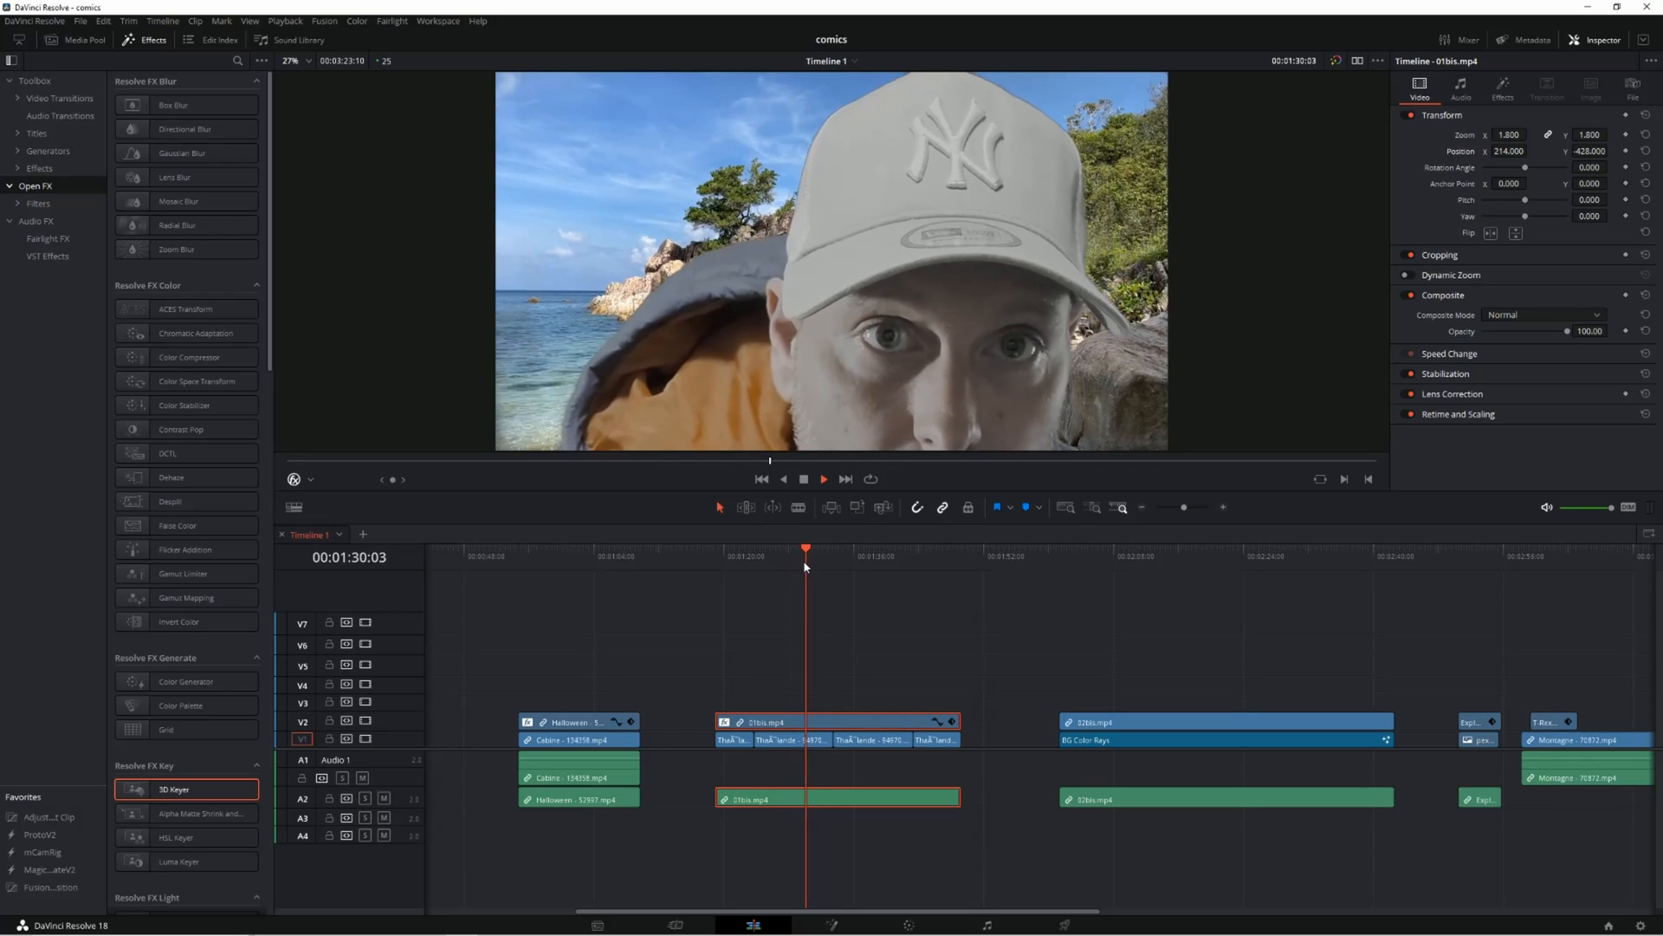
key(space)
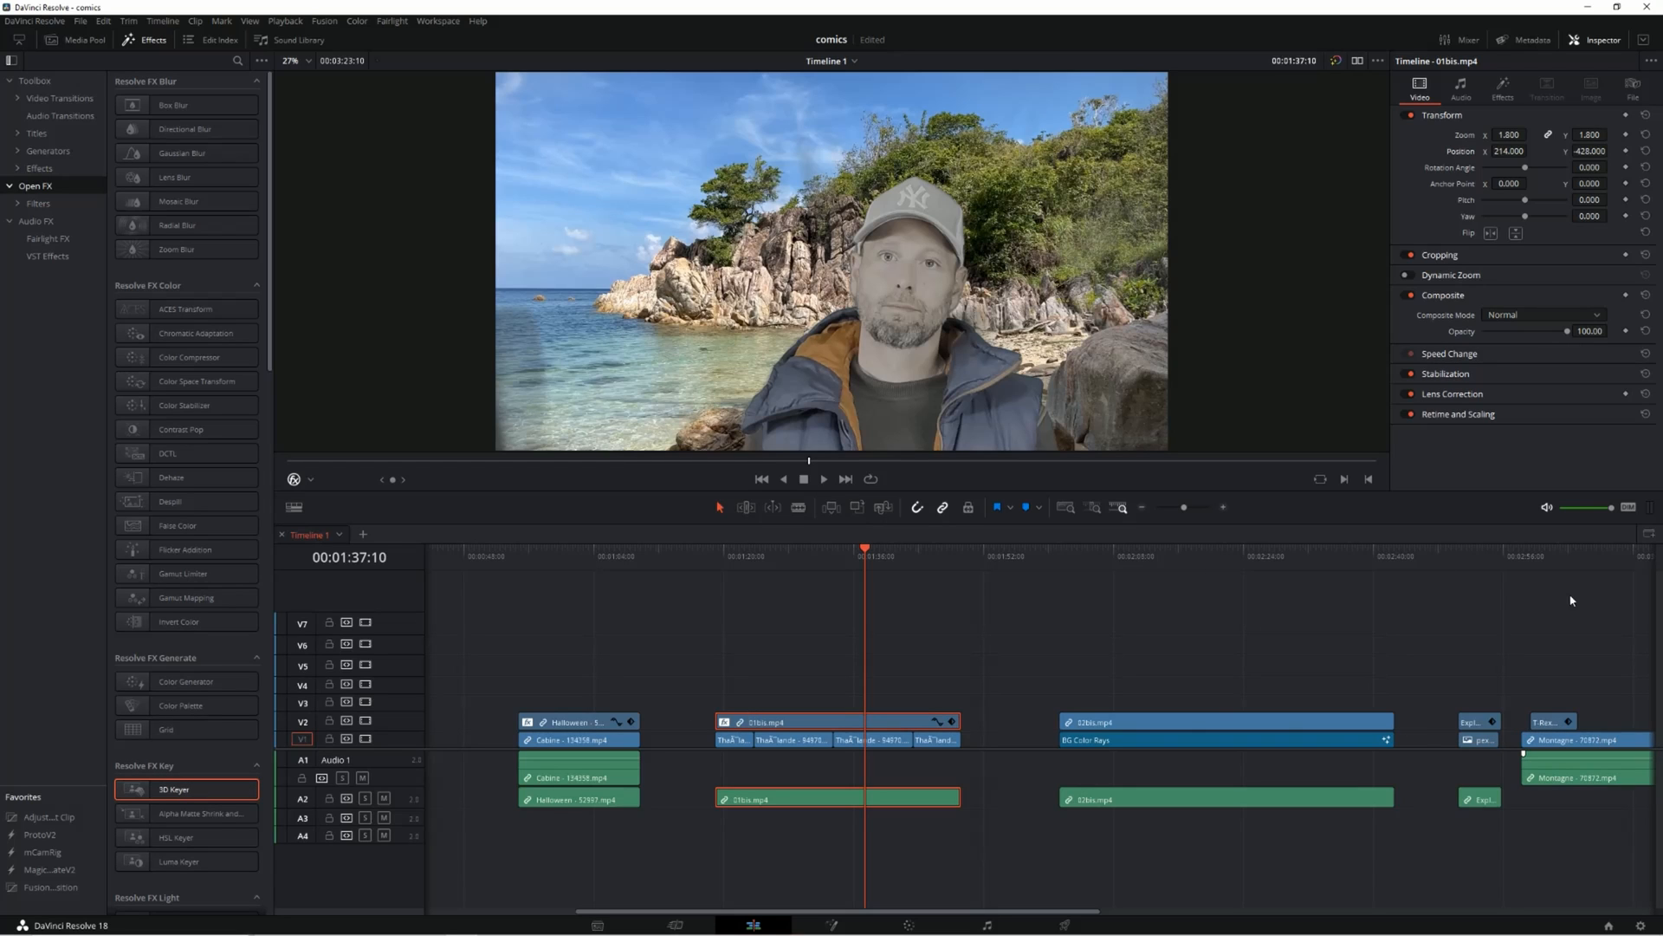
click(1475, 570)
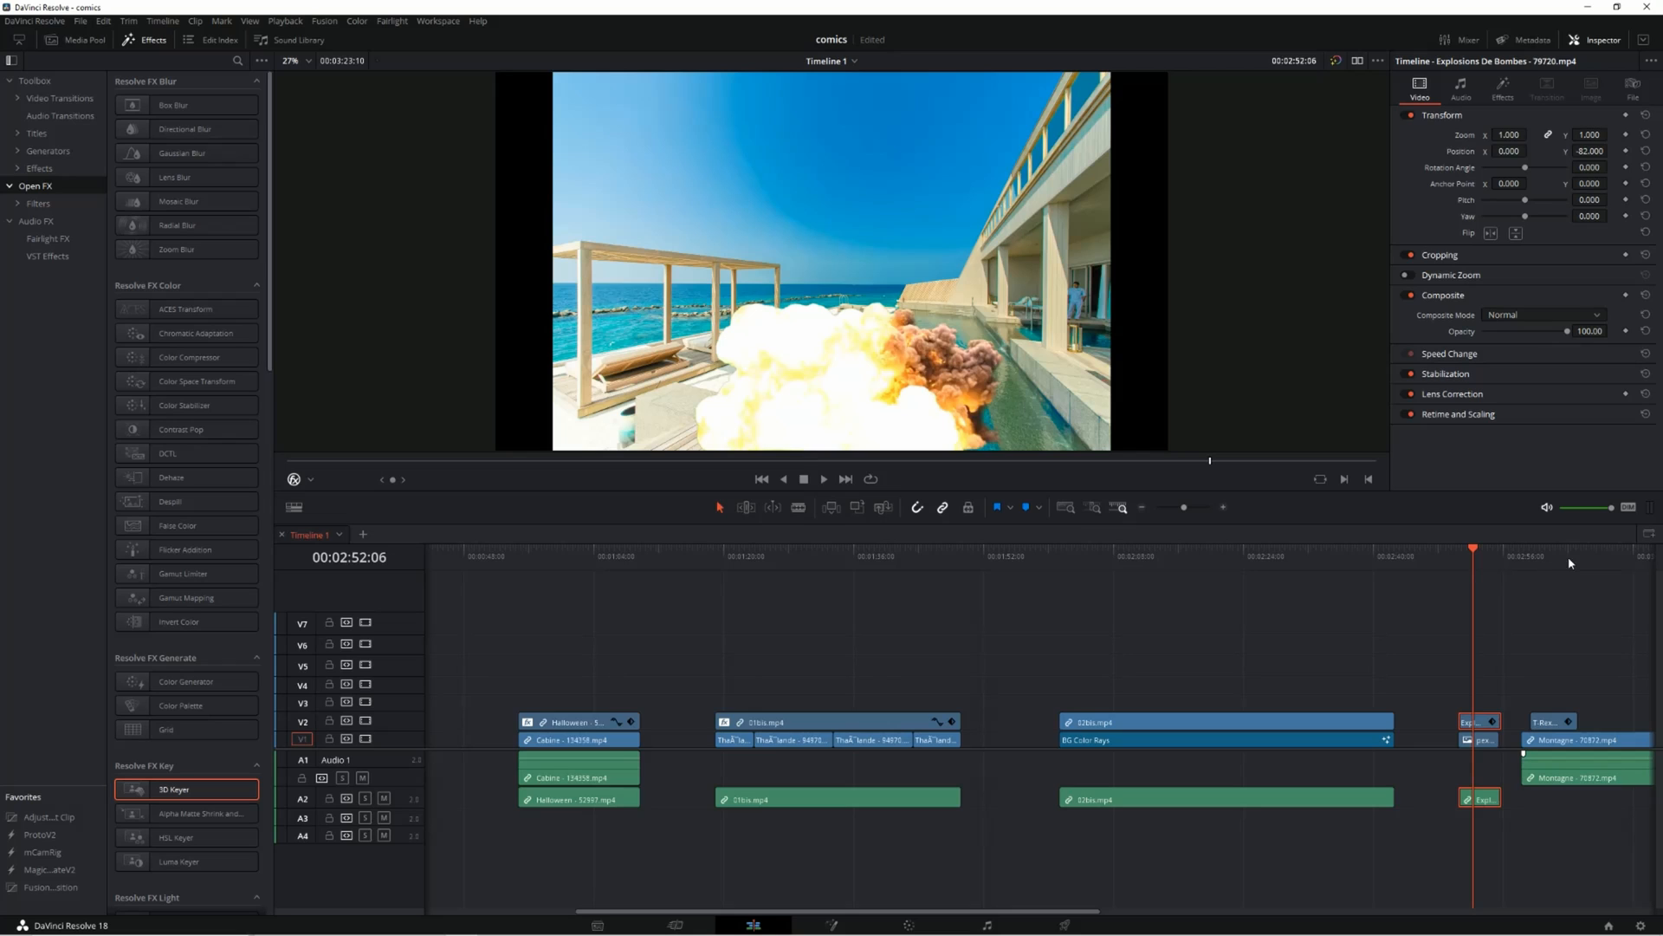
click(1565, 549)
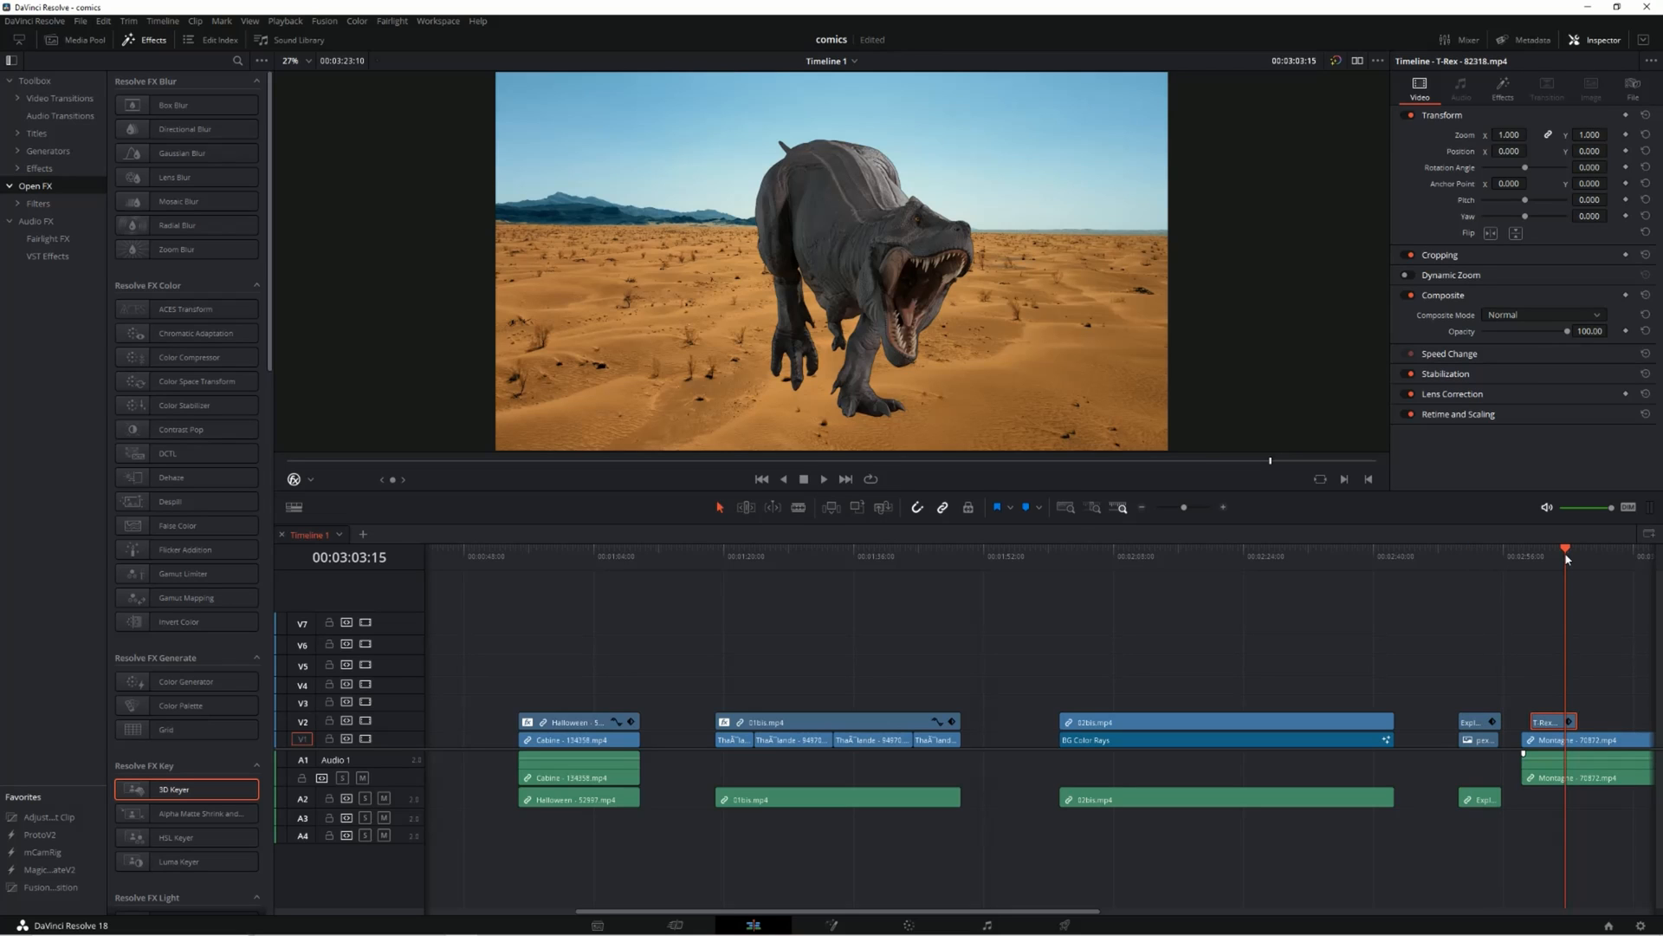